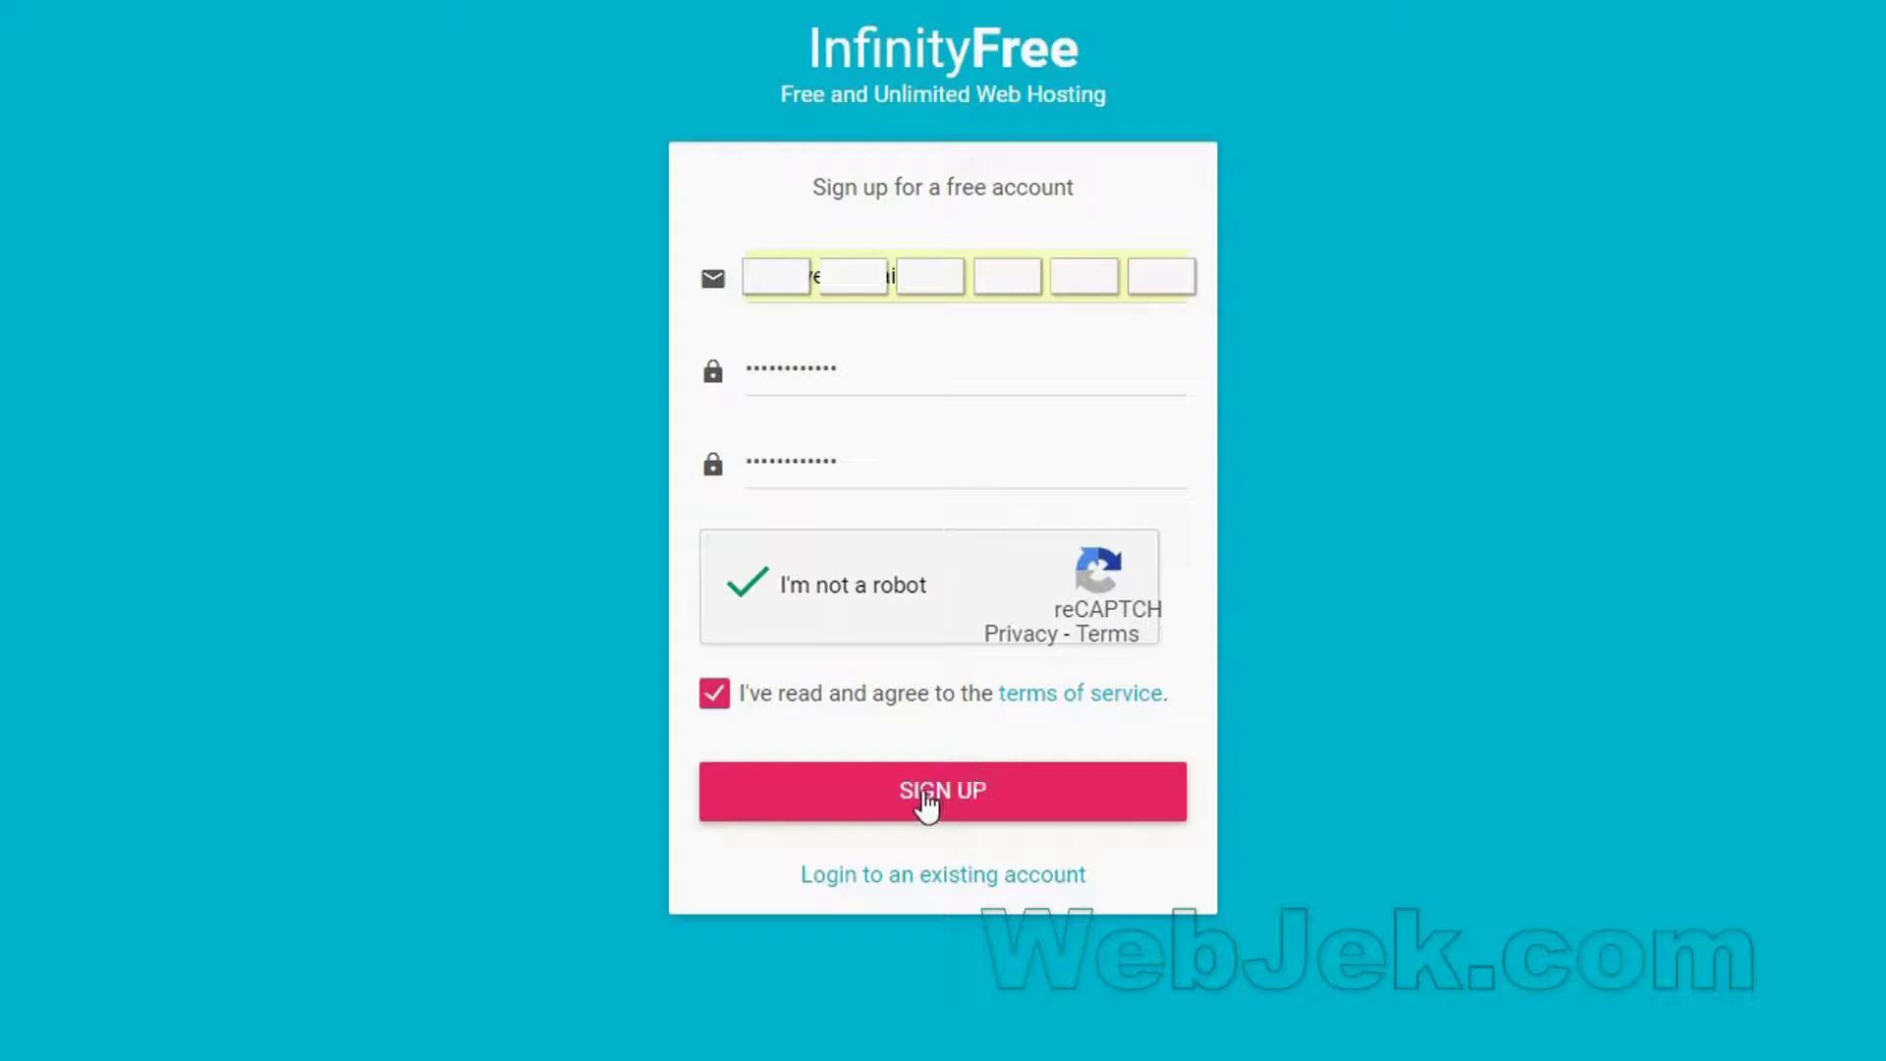
Submit the InfinityFree sign-up form once the e-mail, password, reCAPTCHA and terms are completed.
click(924, 800)
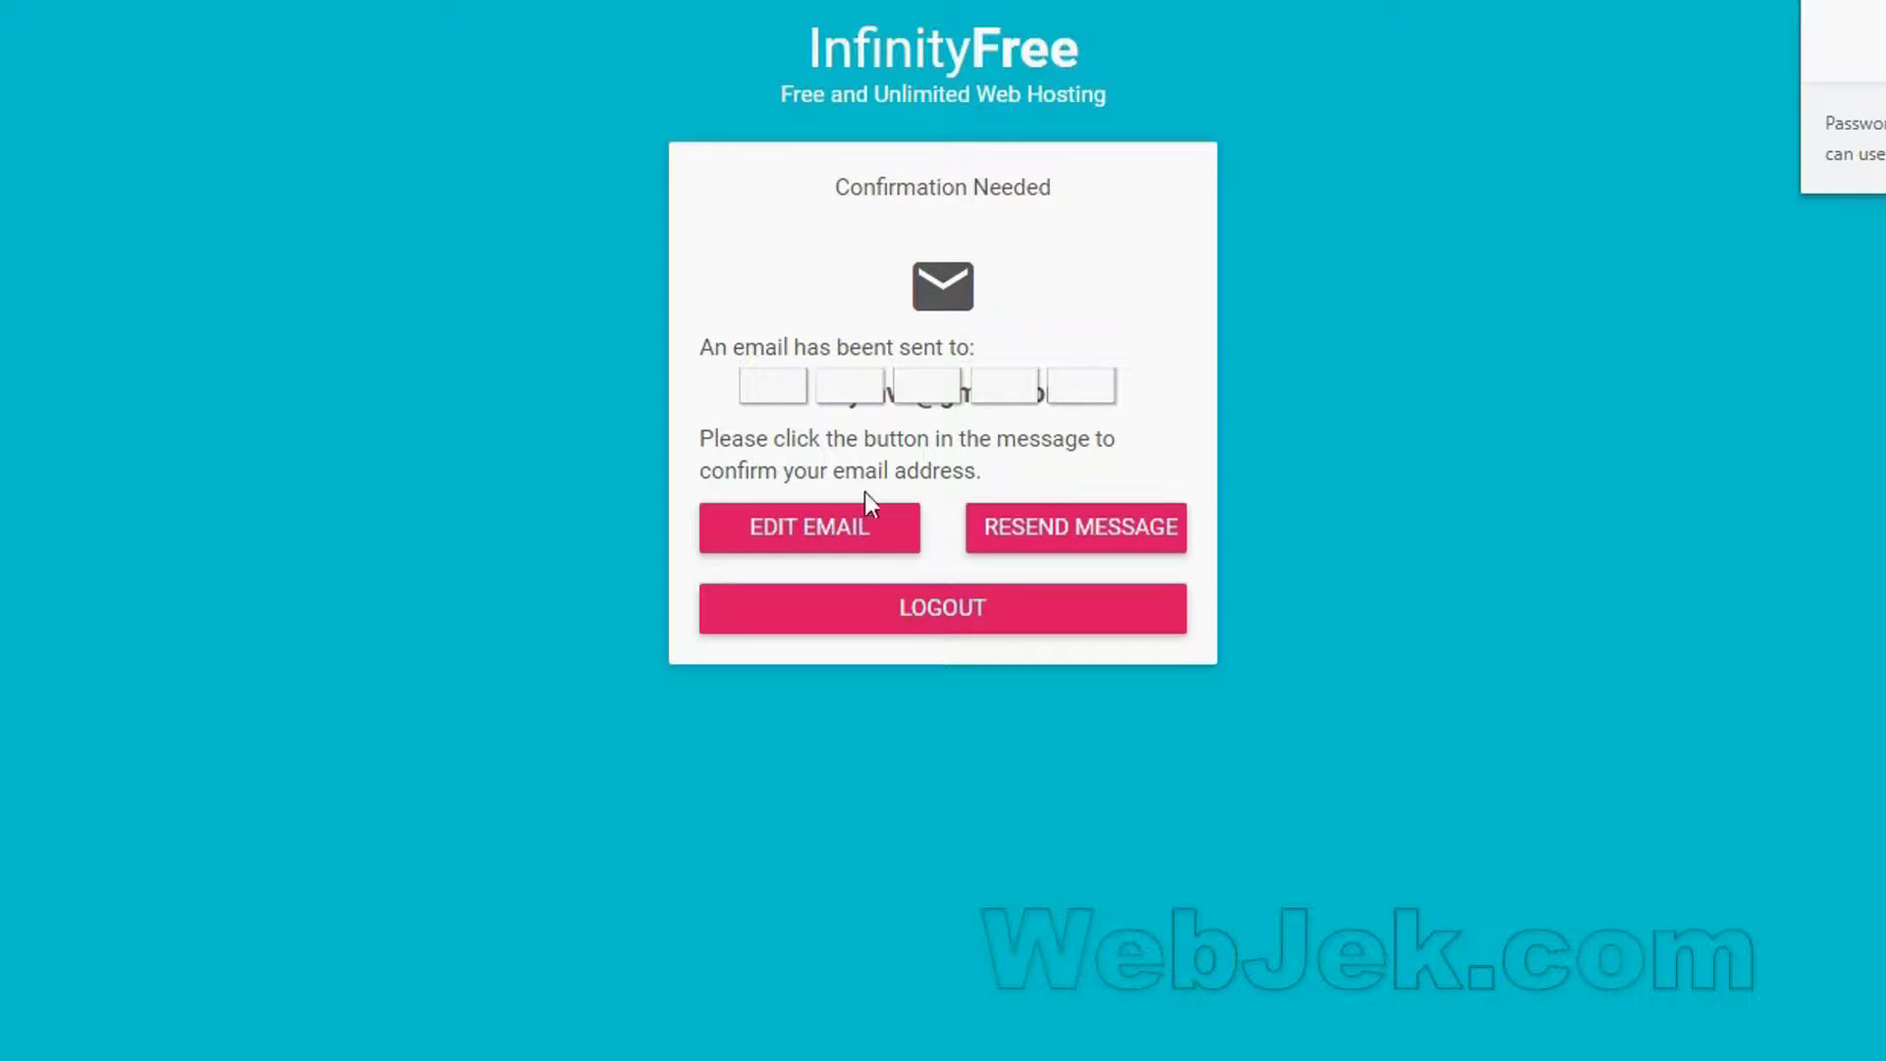
Open the InfinityFree message in Gmail and follow its 'Confirm your e-mail address' link.
triple_click(976, 473)
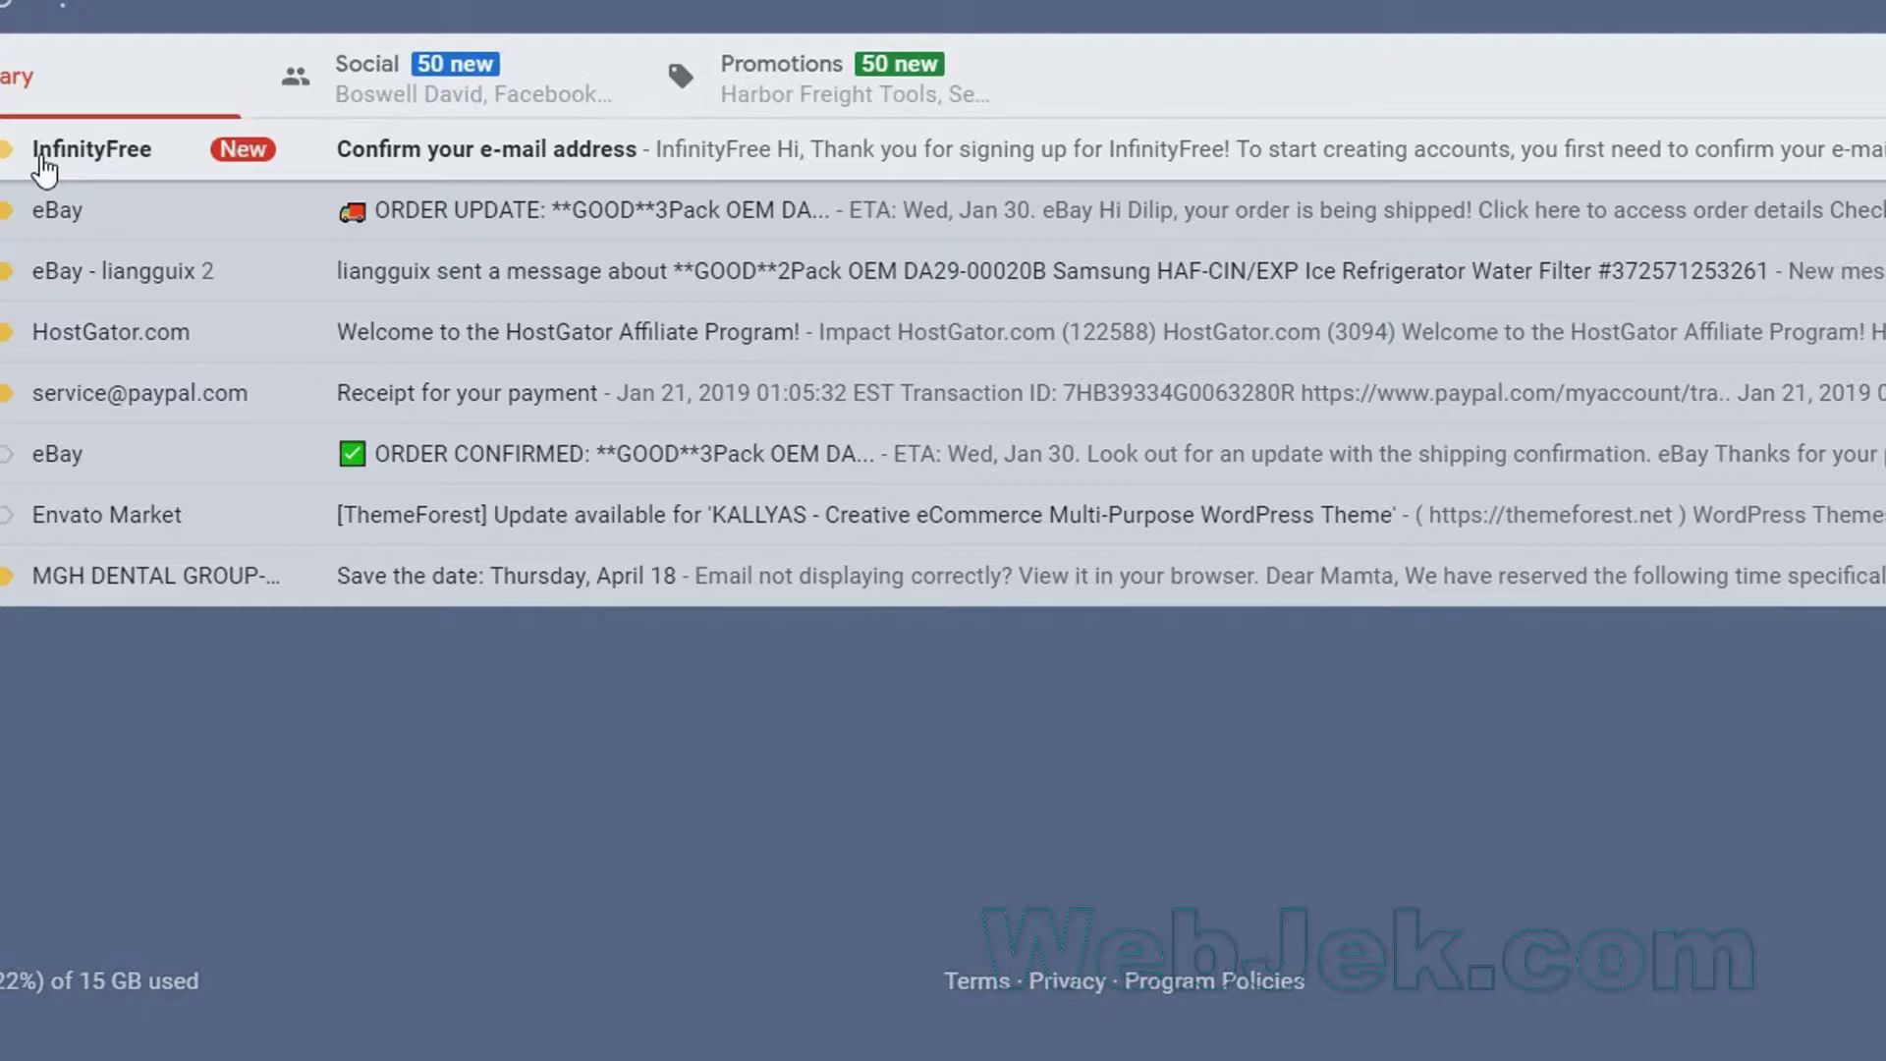
click(46, 156)
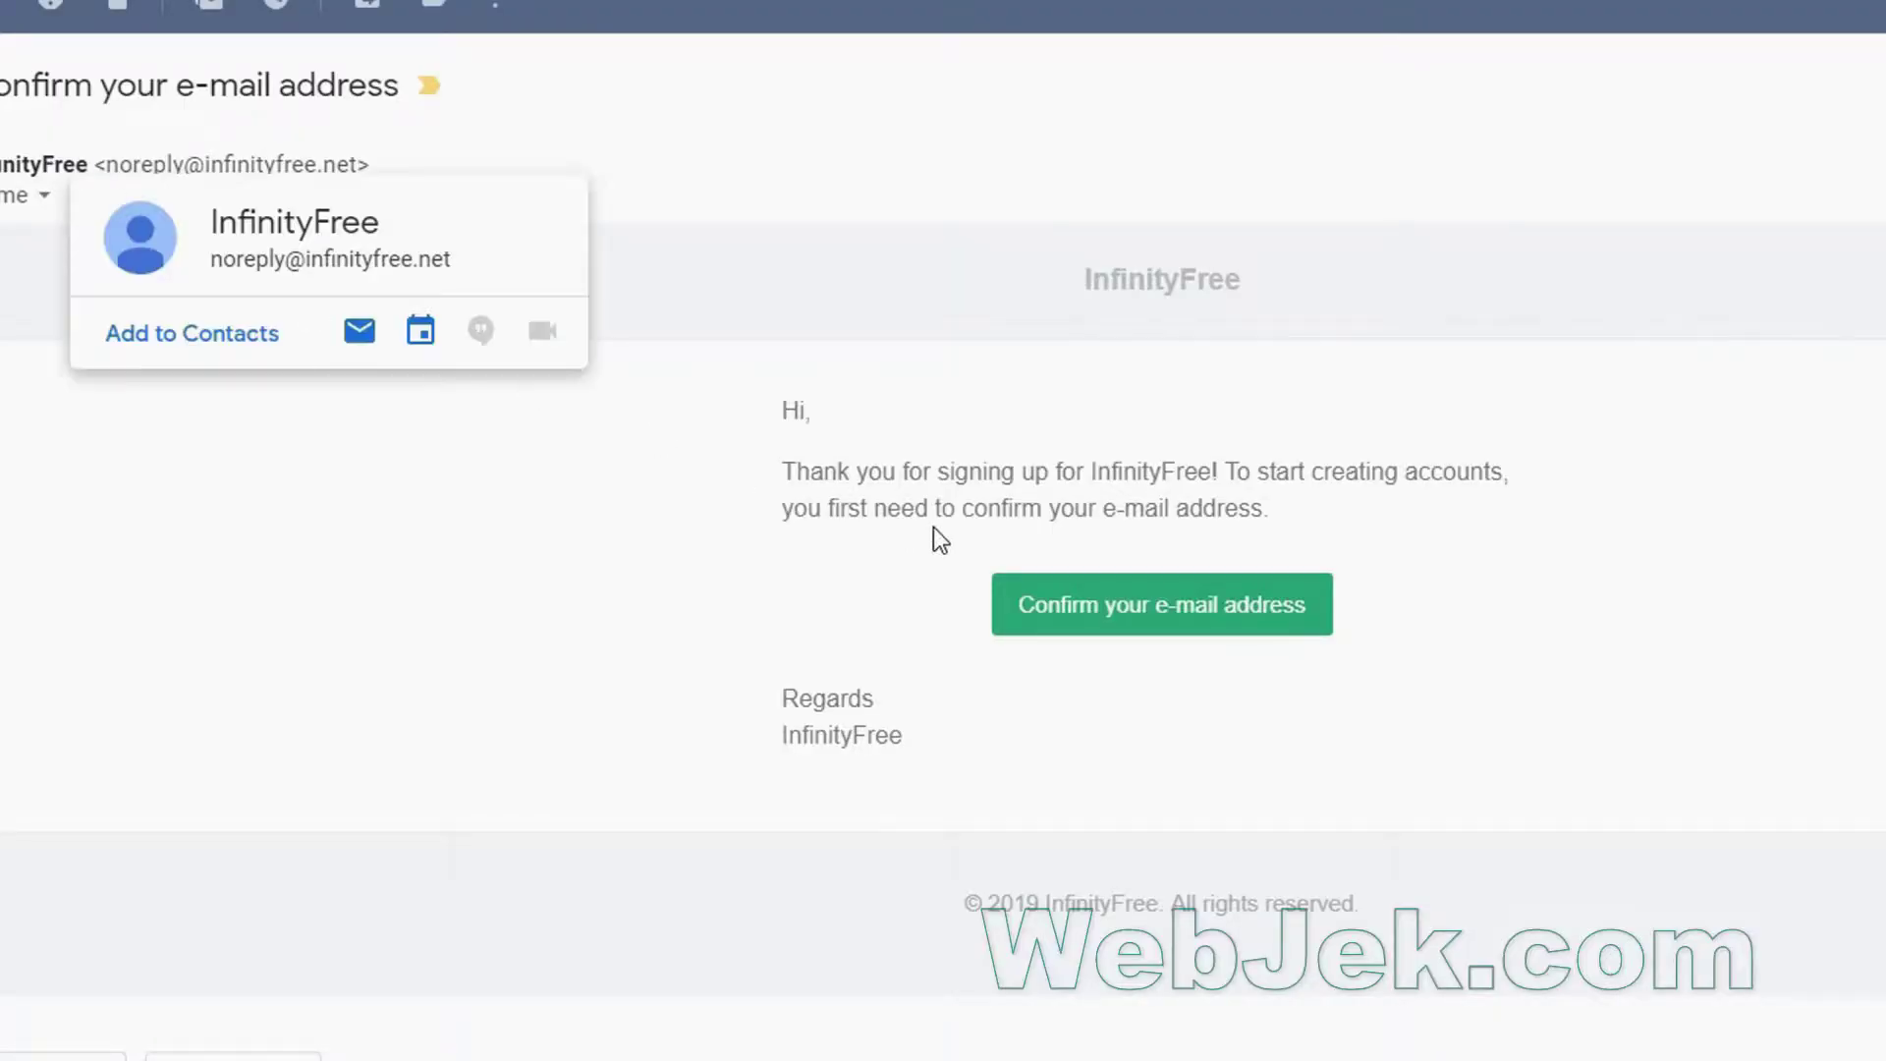
click(1169, 607)
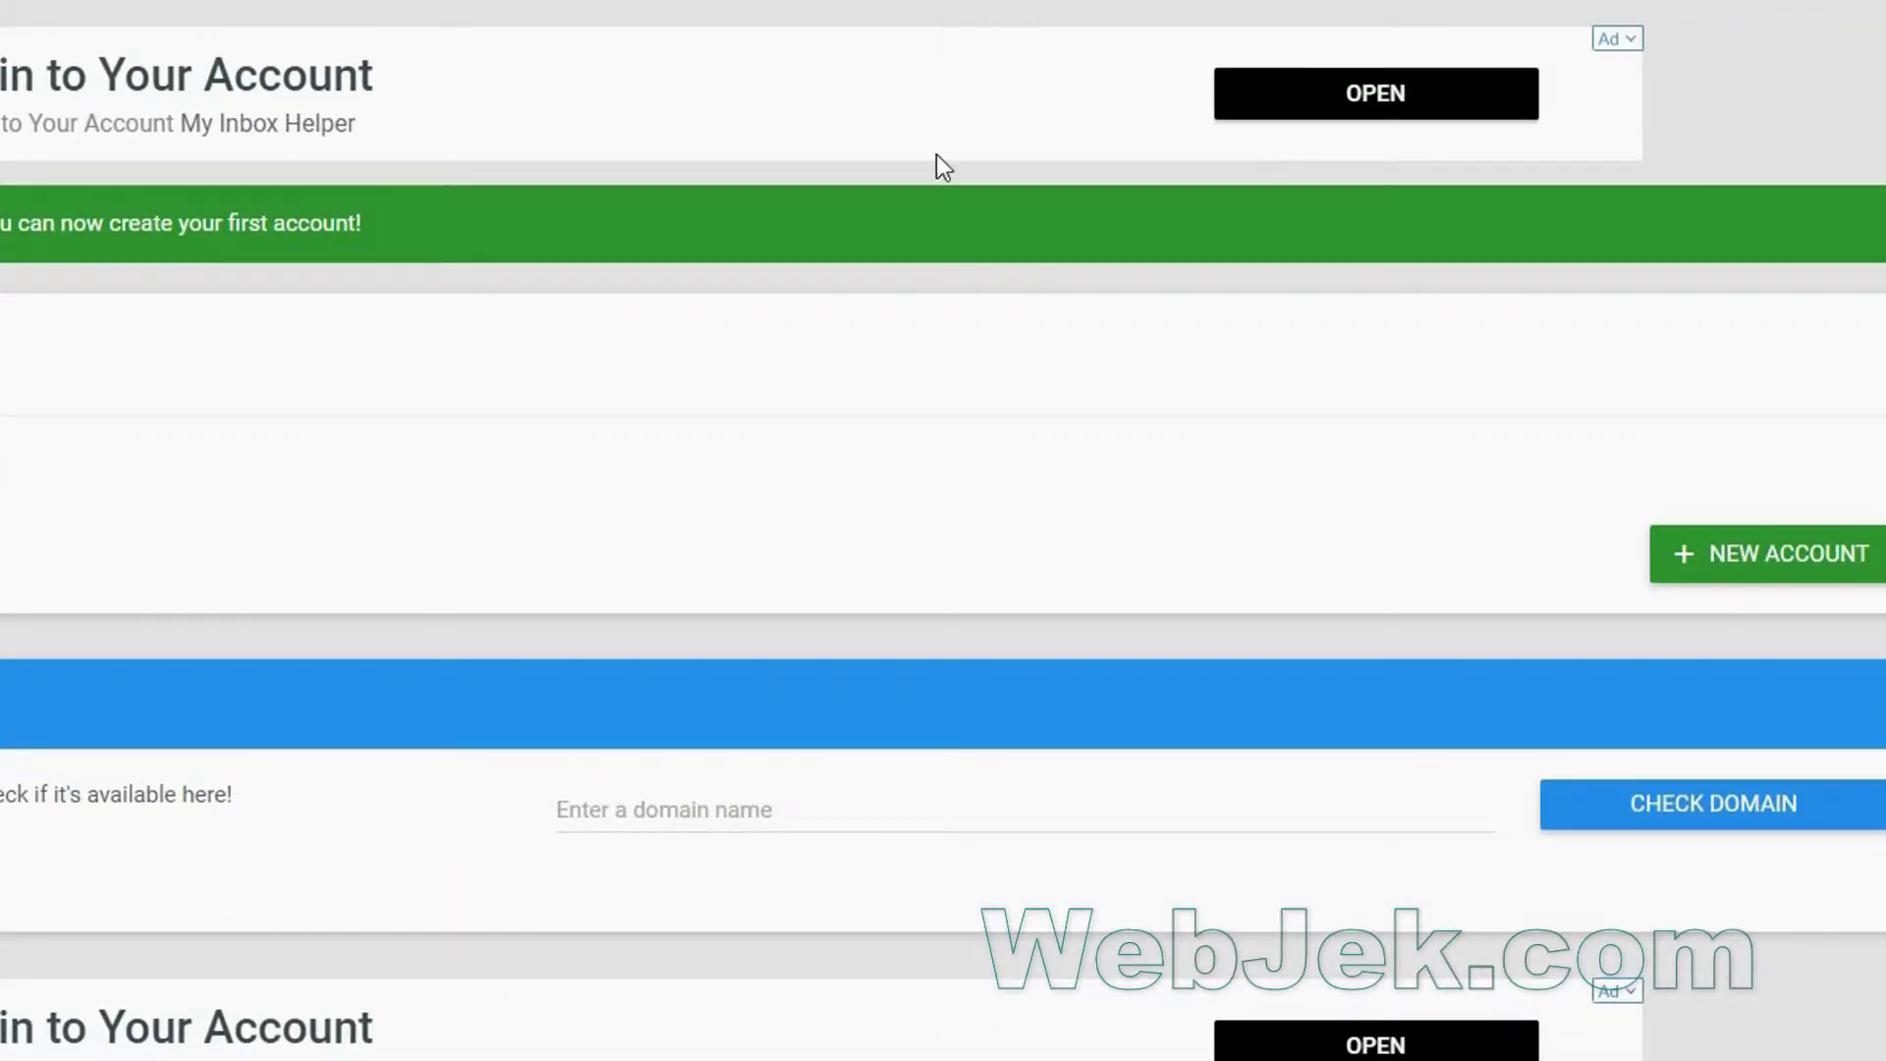
Start a new InfinityFree hosting account and choose to enter your own domain name.
click(1771, 556)
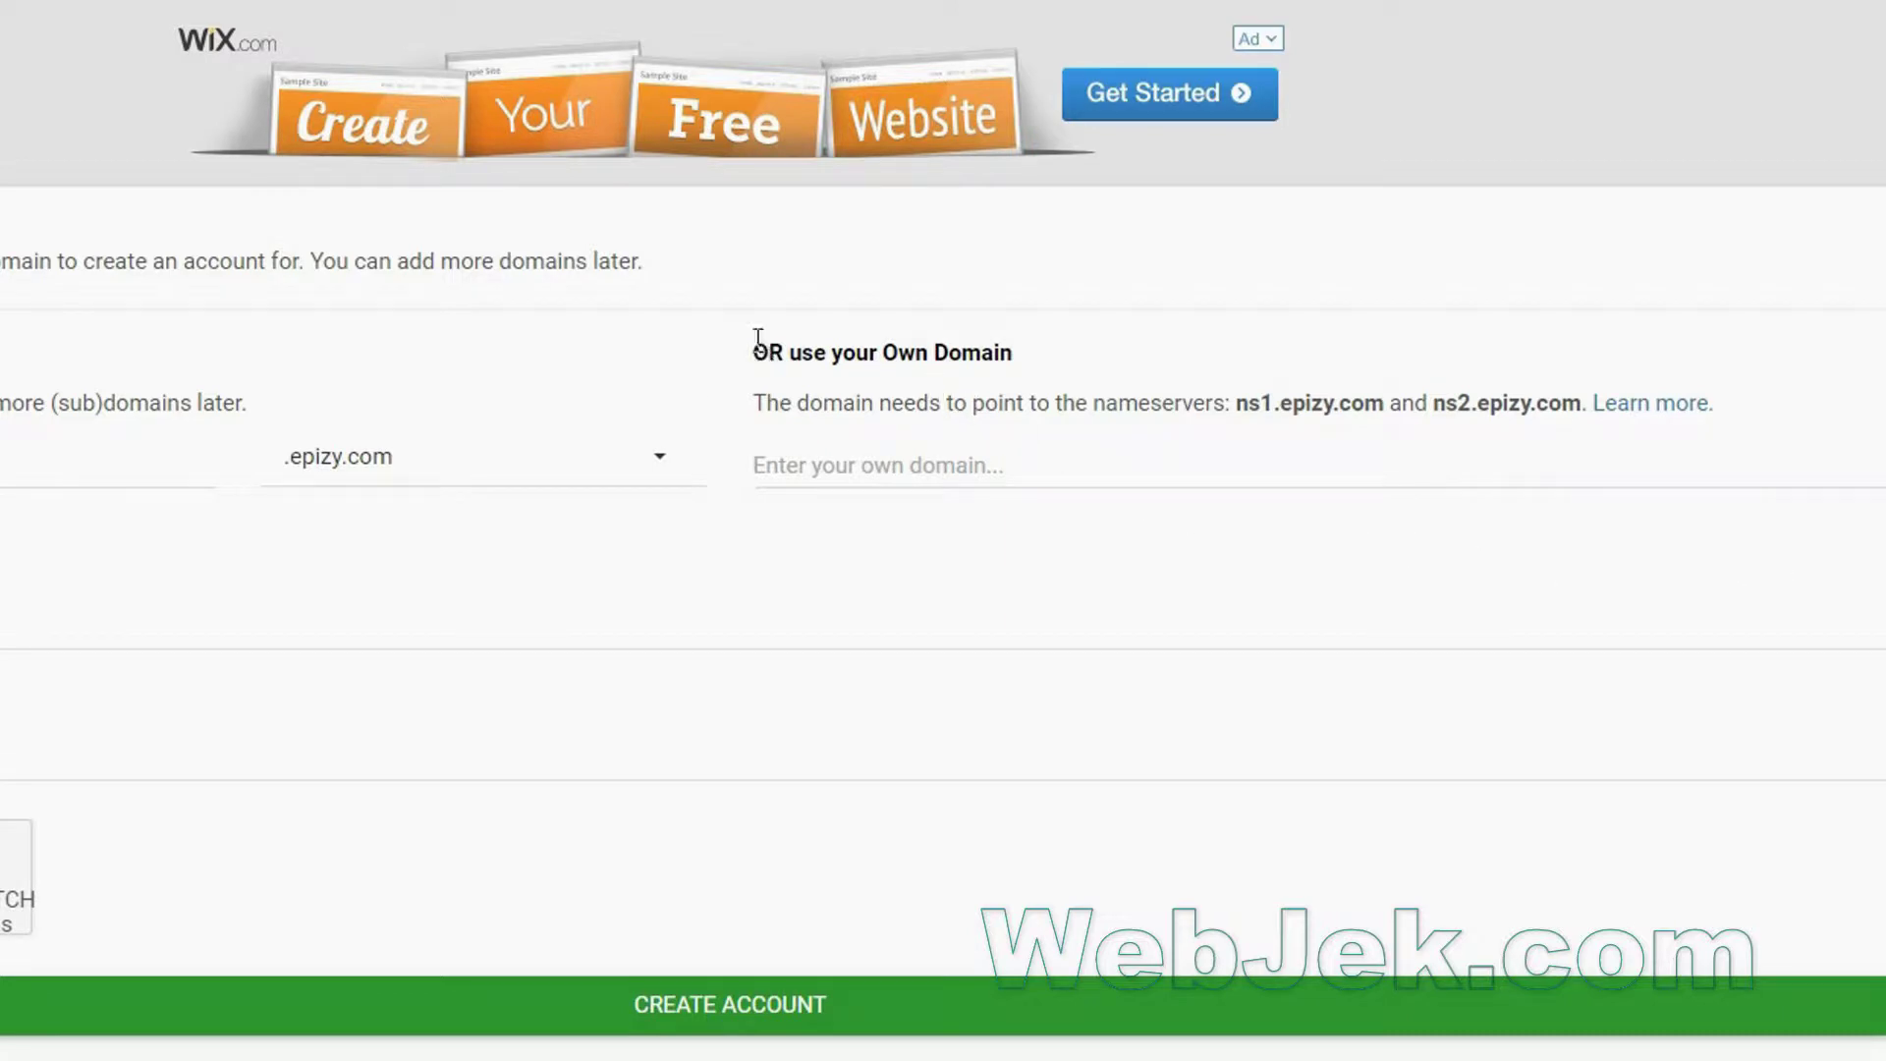
click(857, 458)
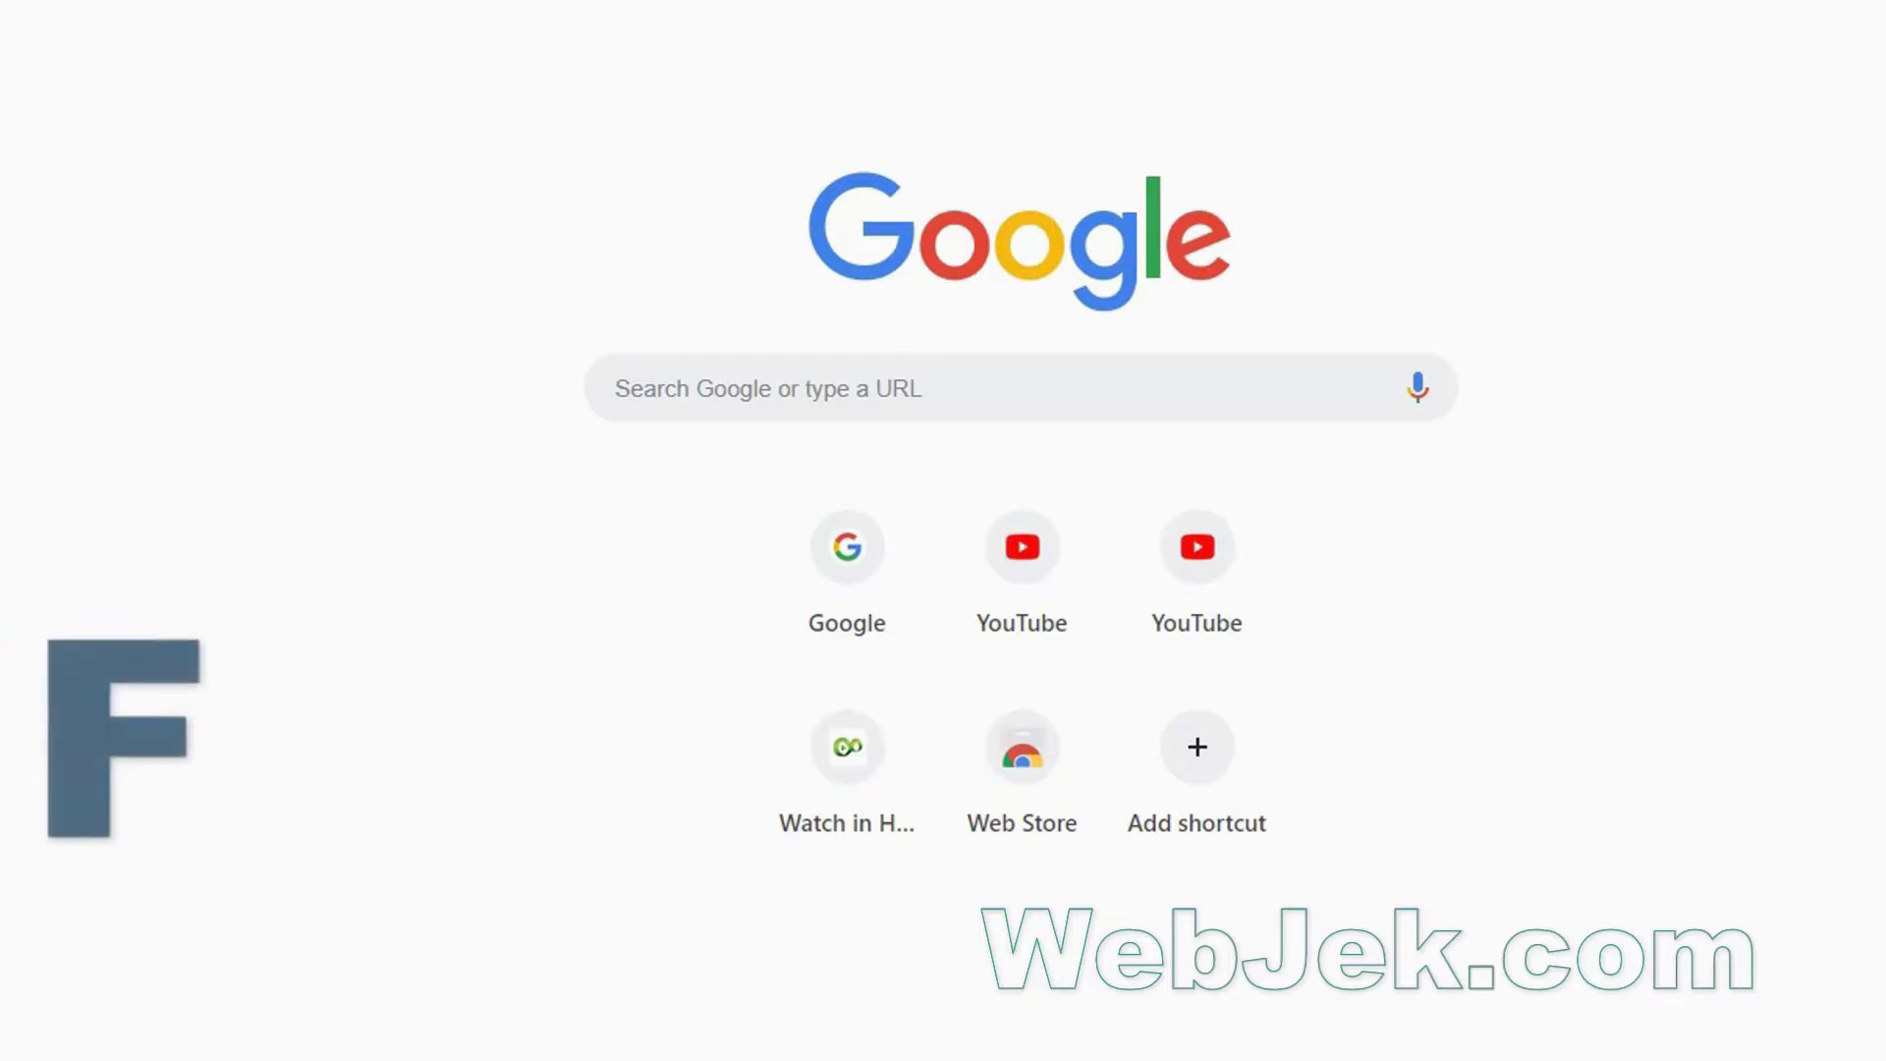
Search Google for freenom, go to freenom.com and enter Webmax21 as the domain.
text(free)
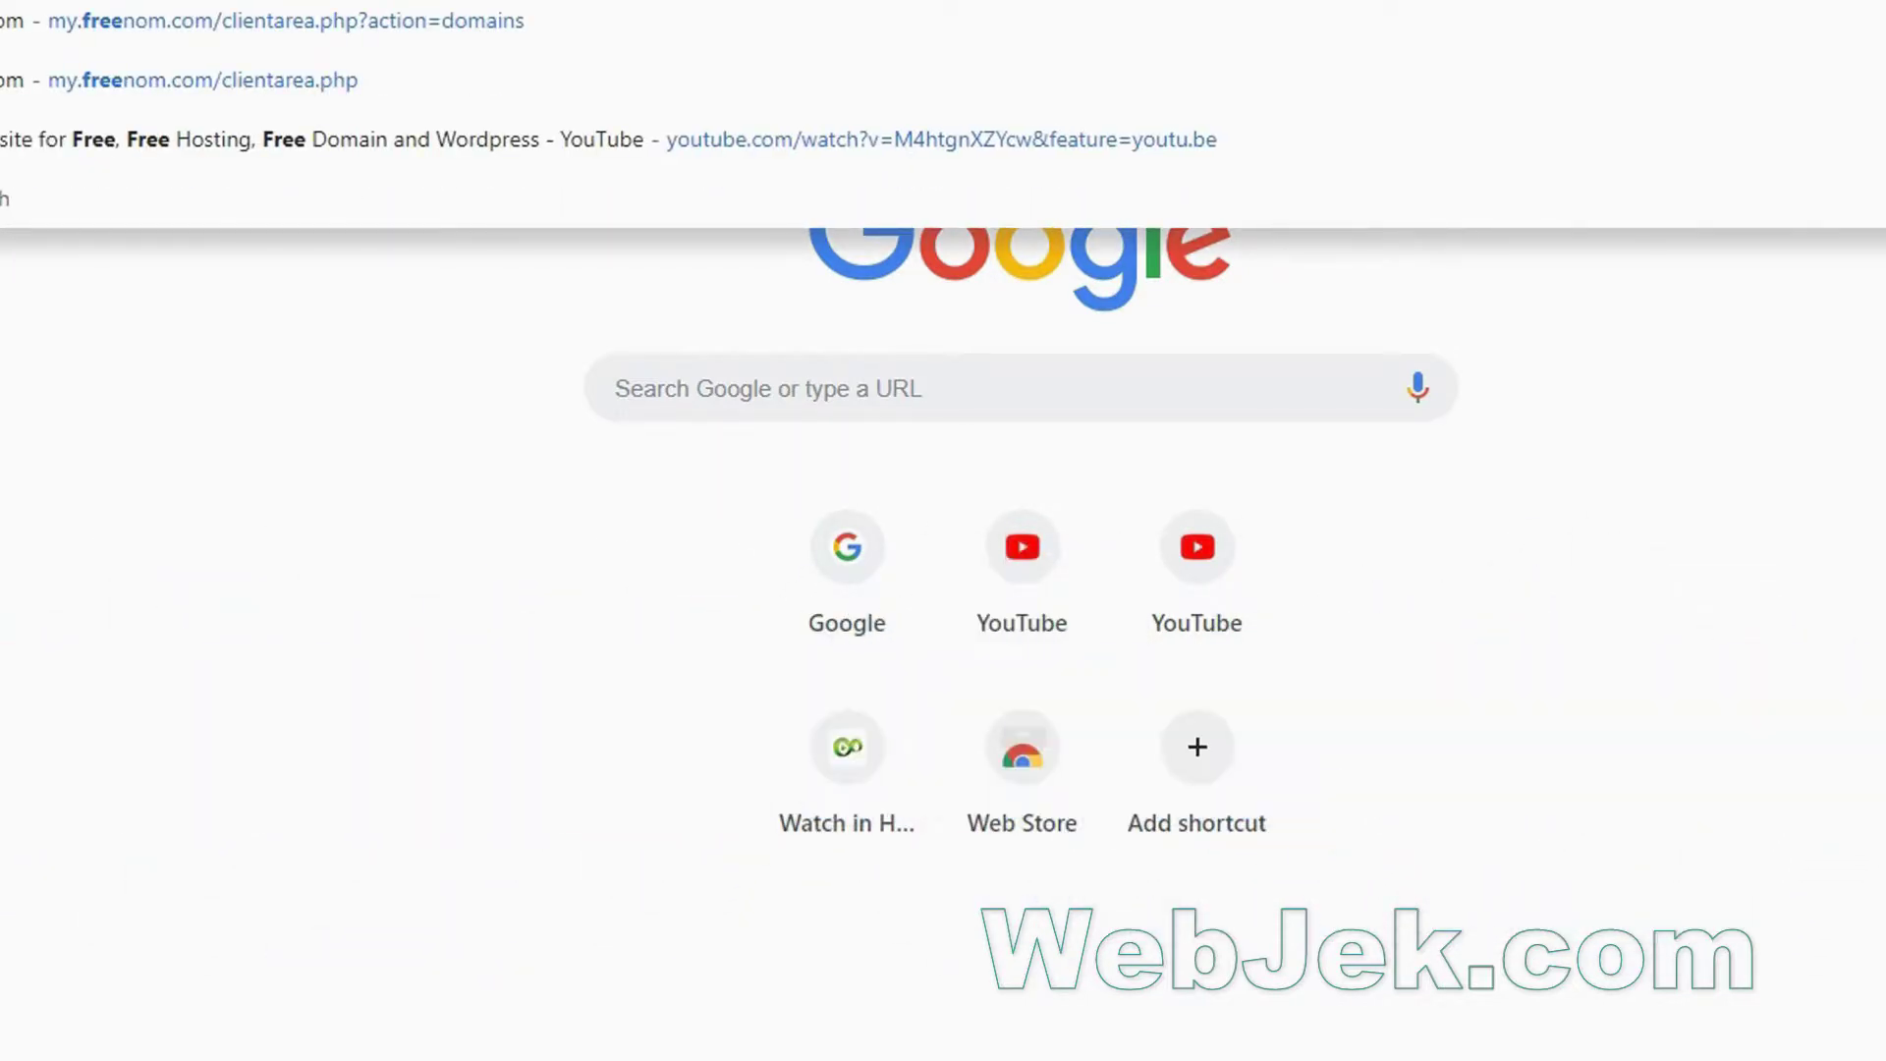
key(Return)
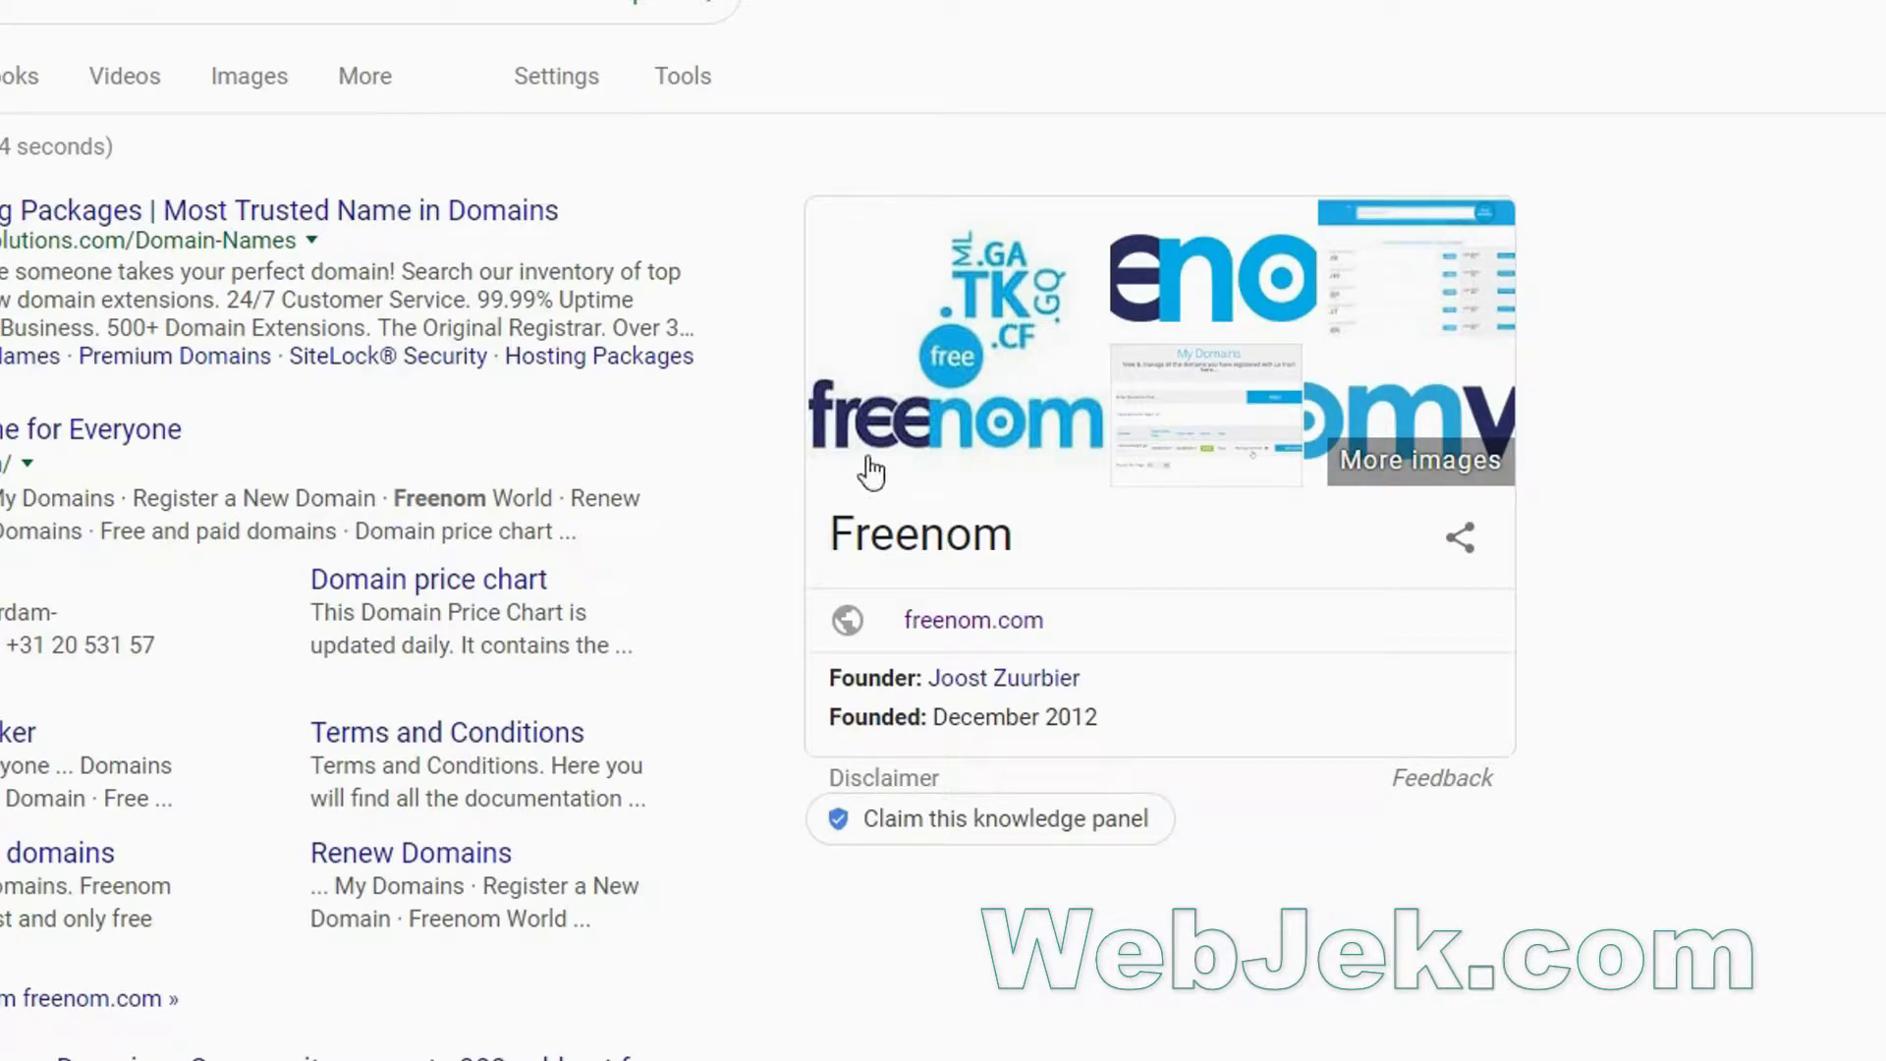
click(954, 630)
text(Webmax21)
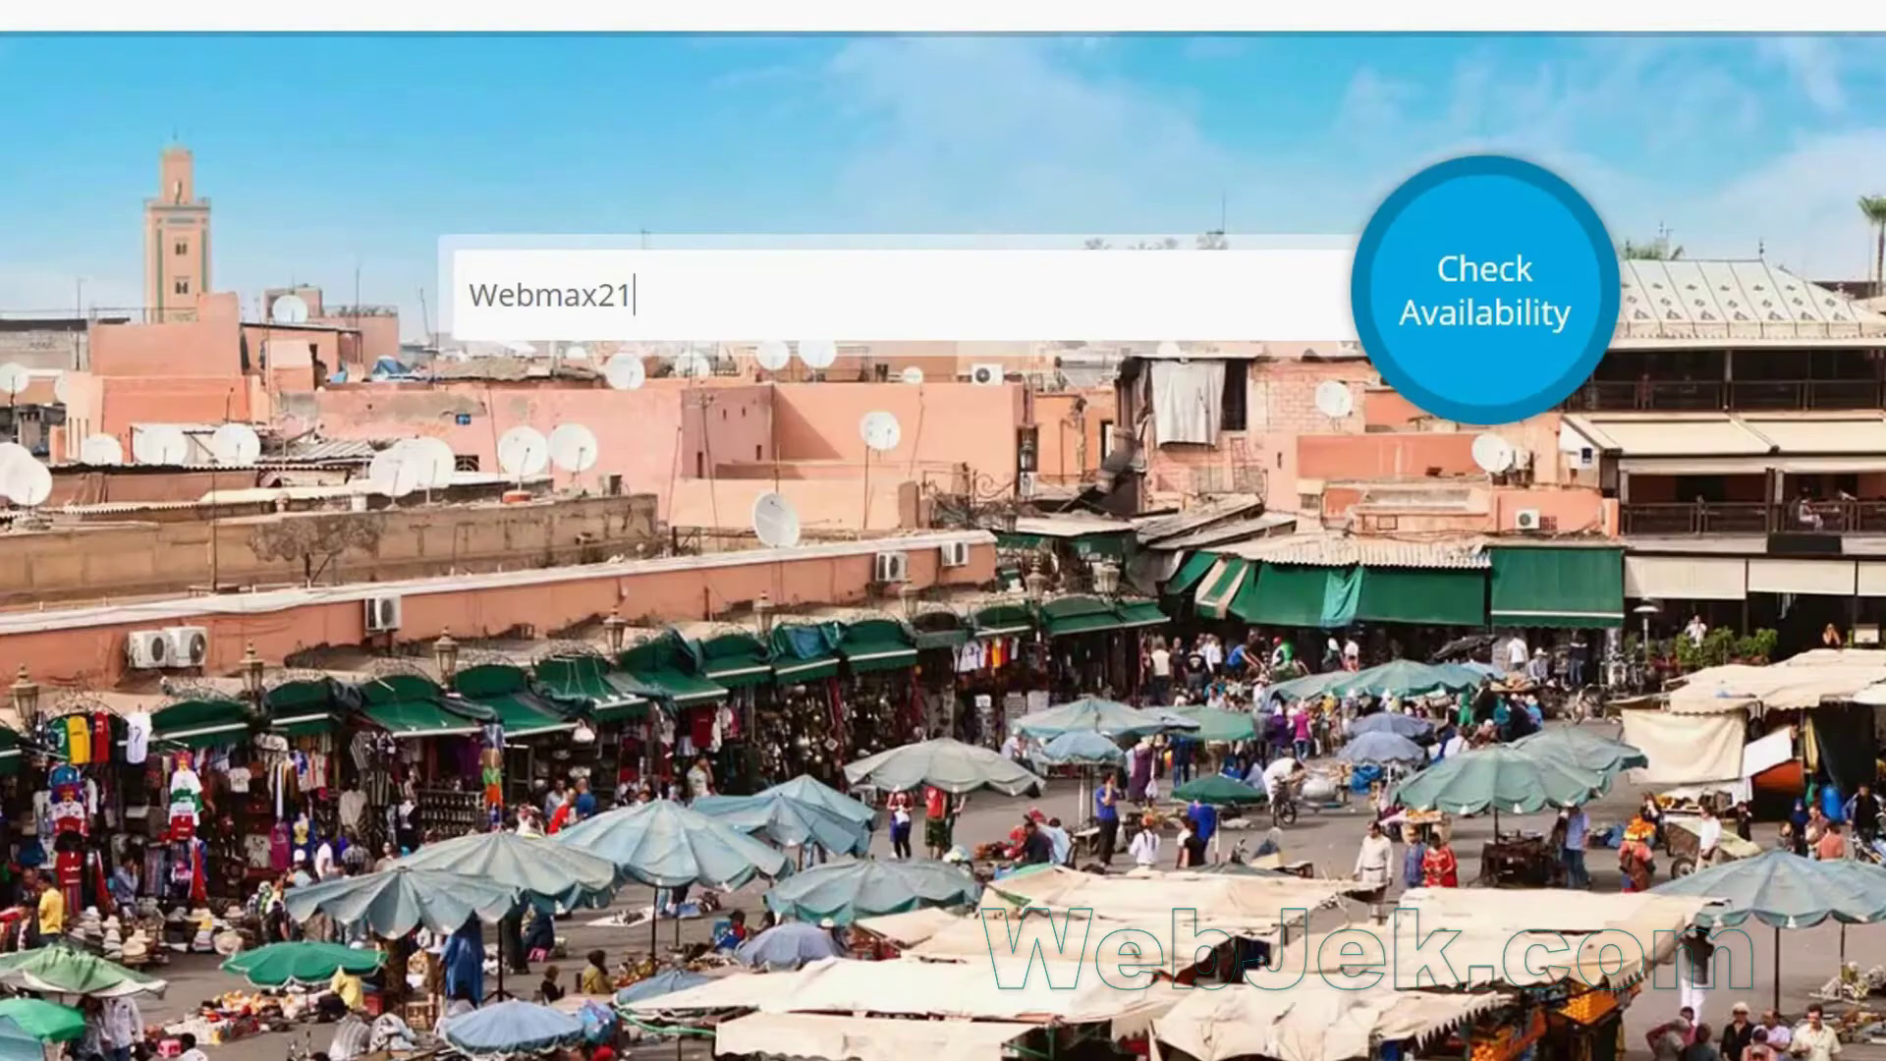
Add webmax21.ga to the cart and check out, keeping the 12 Months @ FREE period.
click(1470, 285)
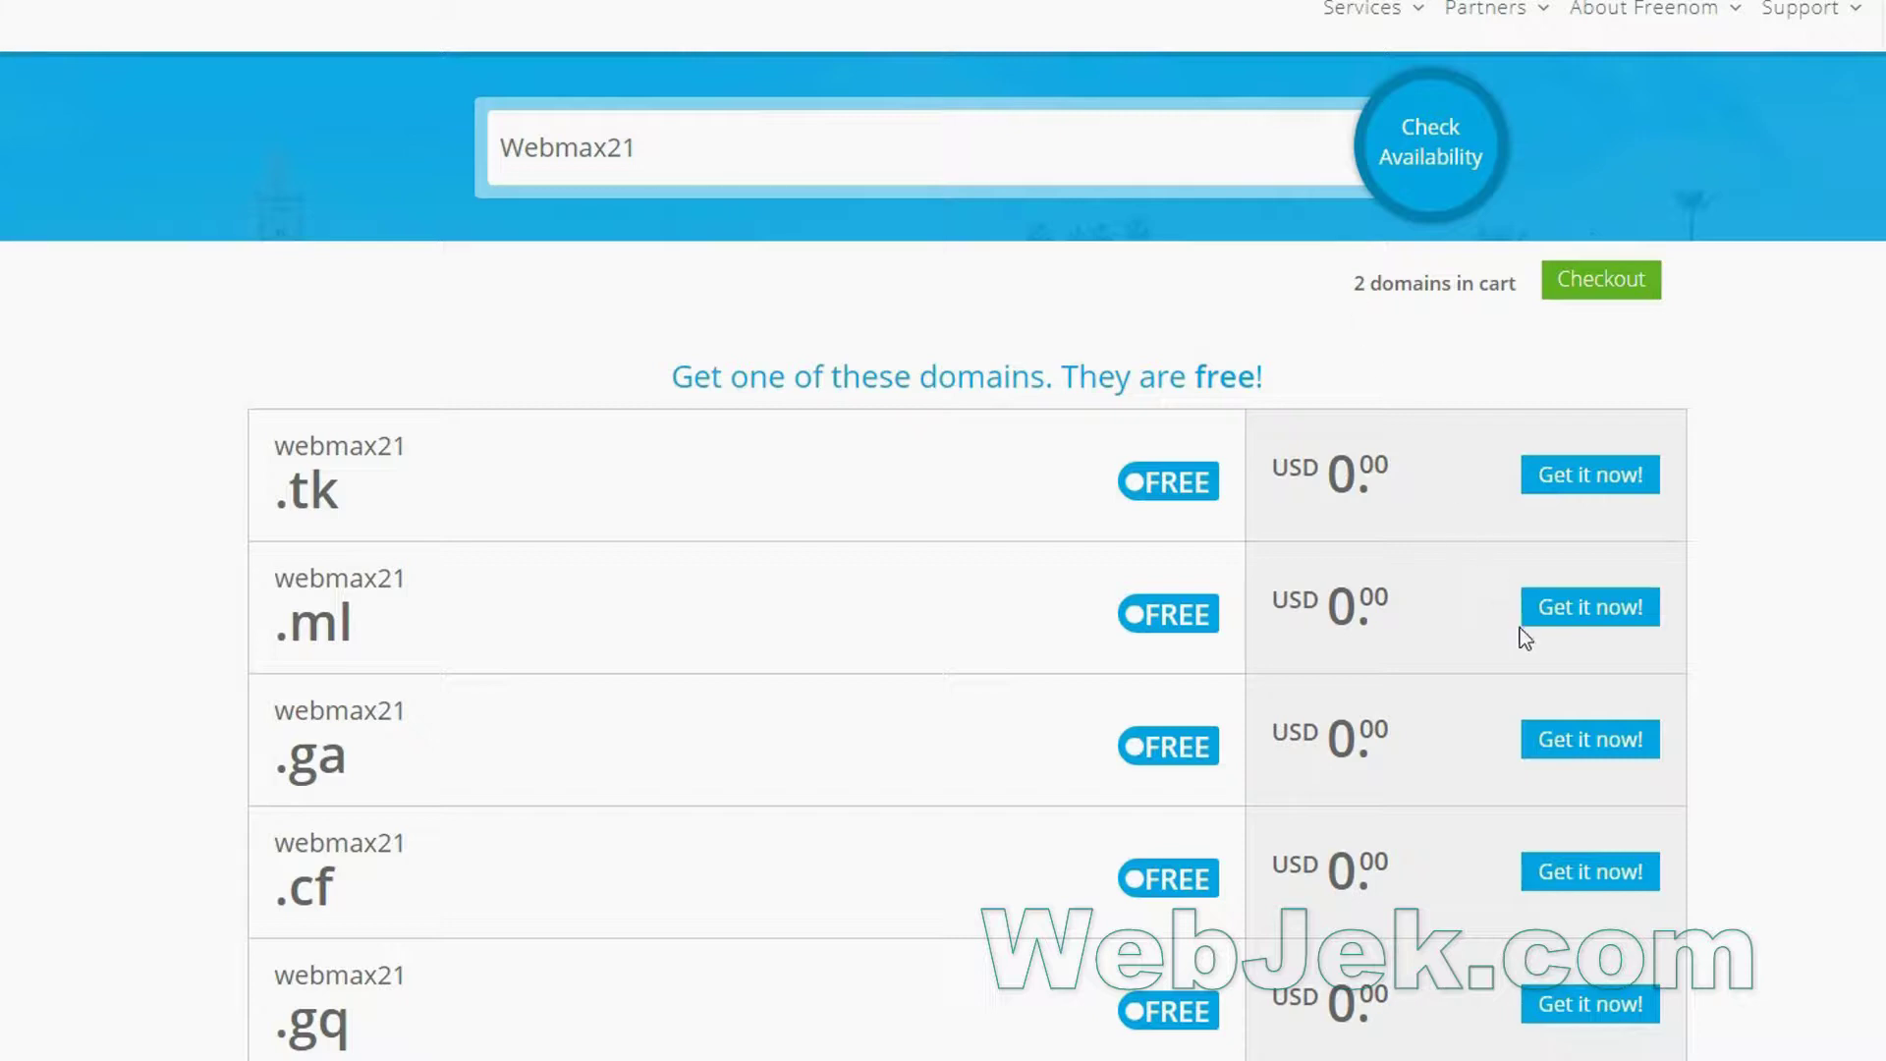
click(1596, 751)
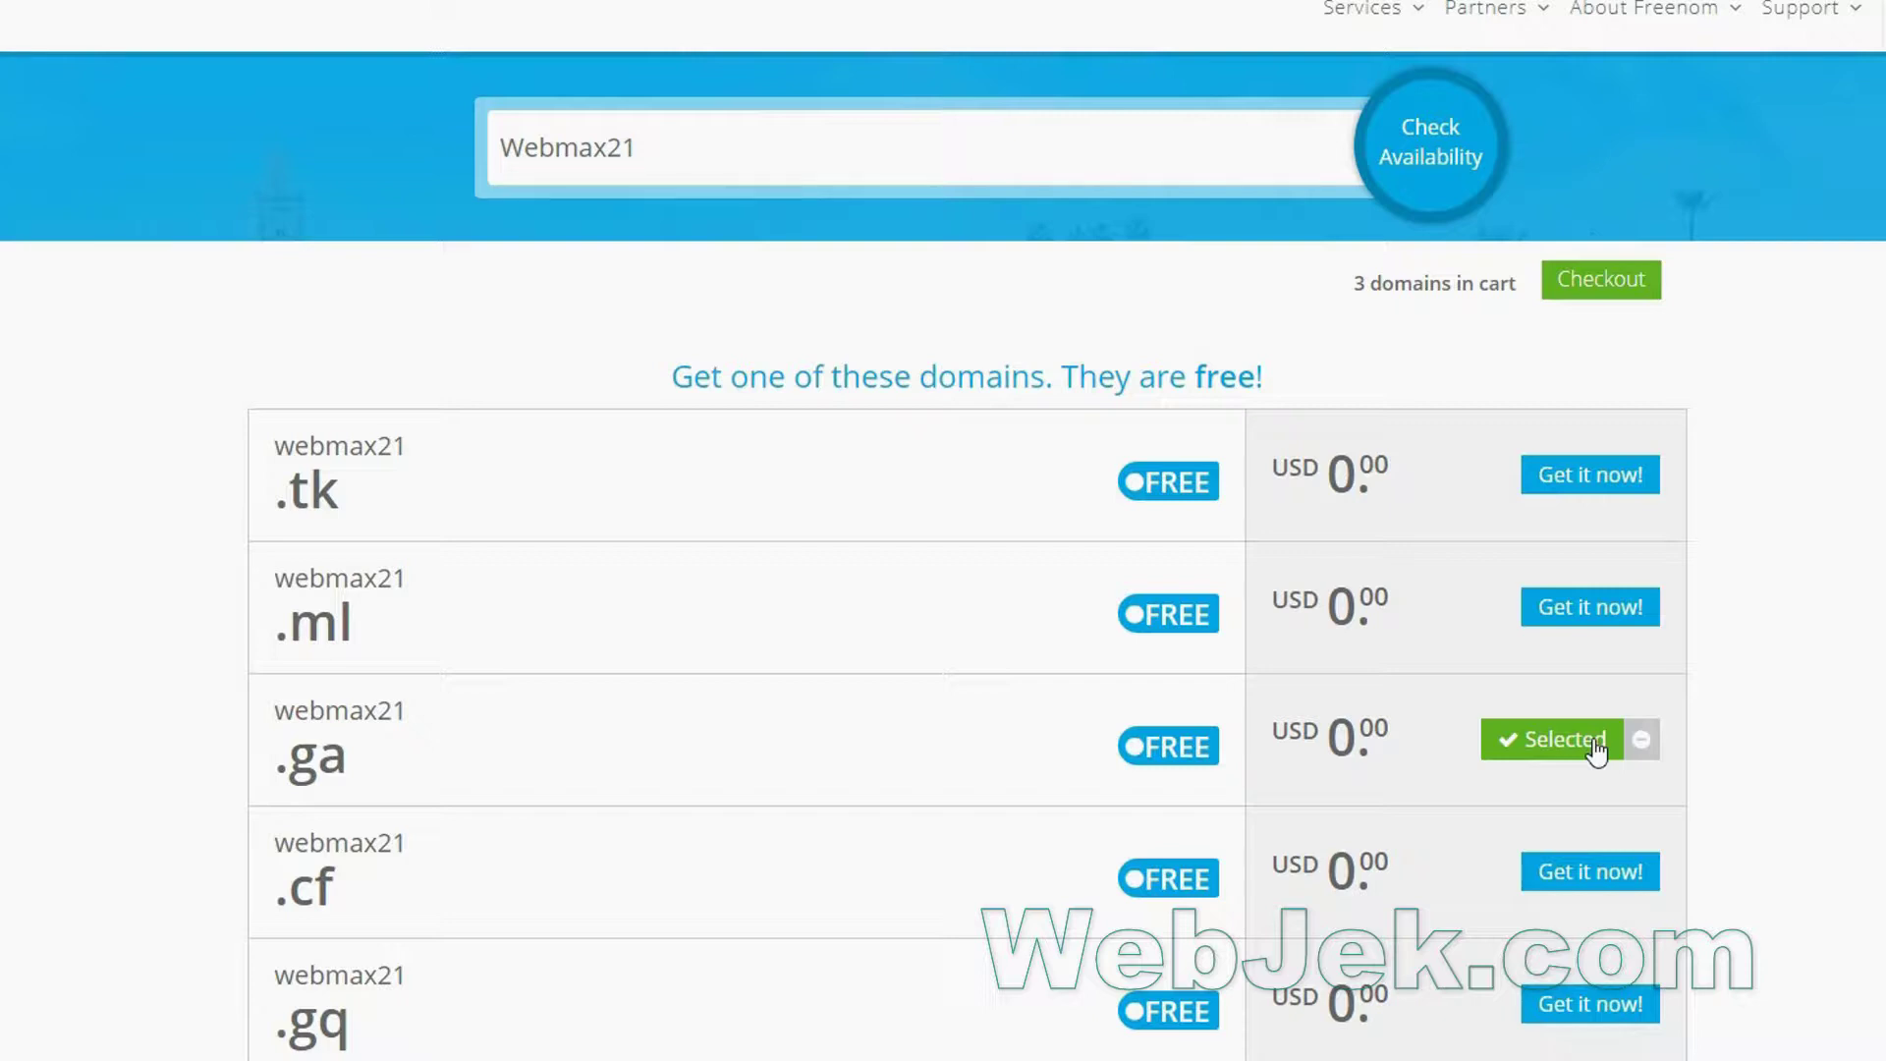
click(1593, 285)
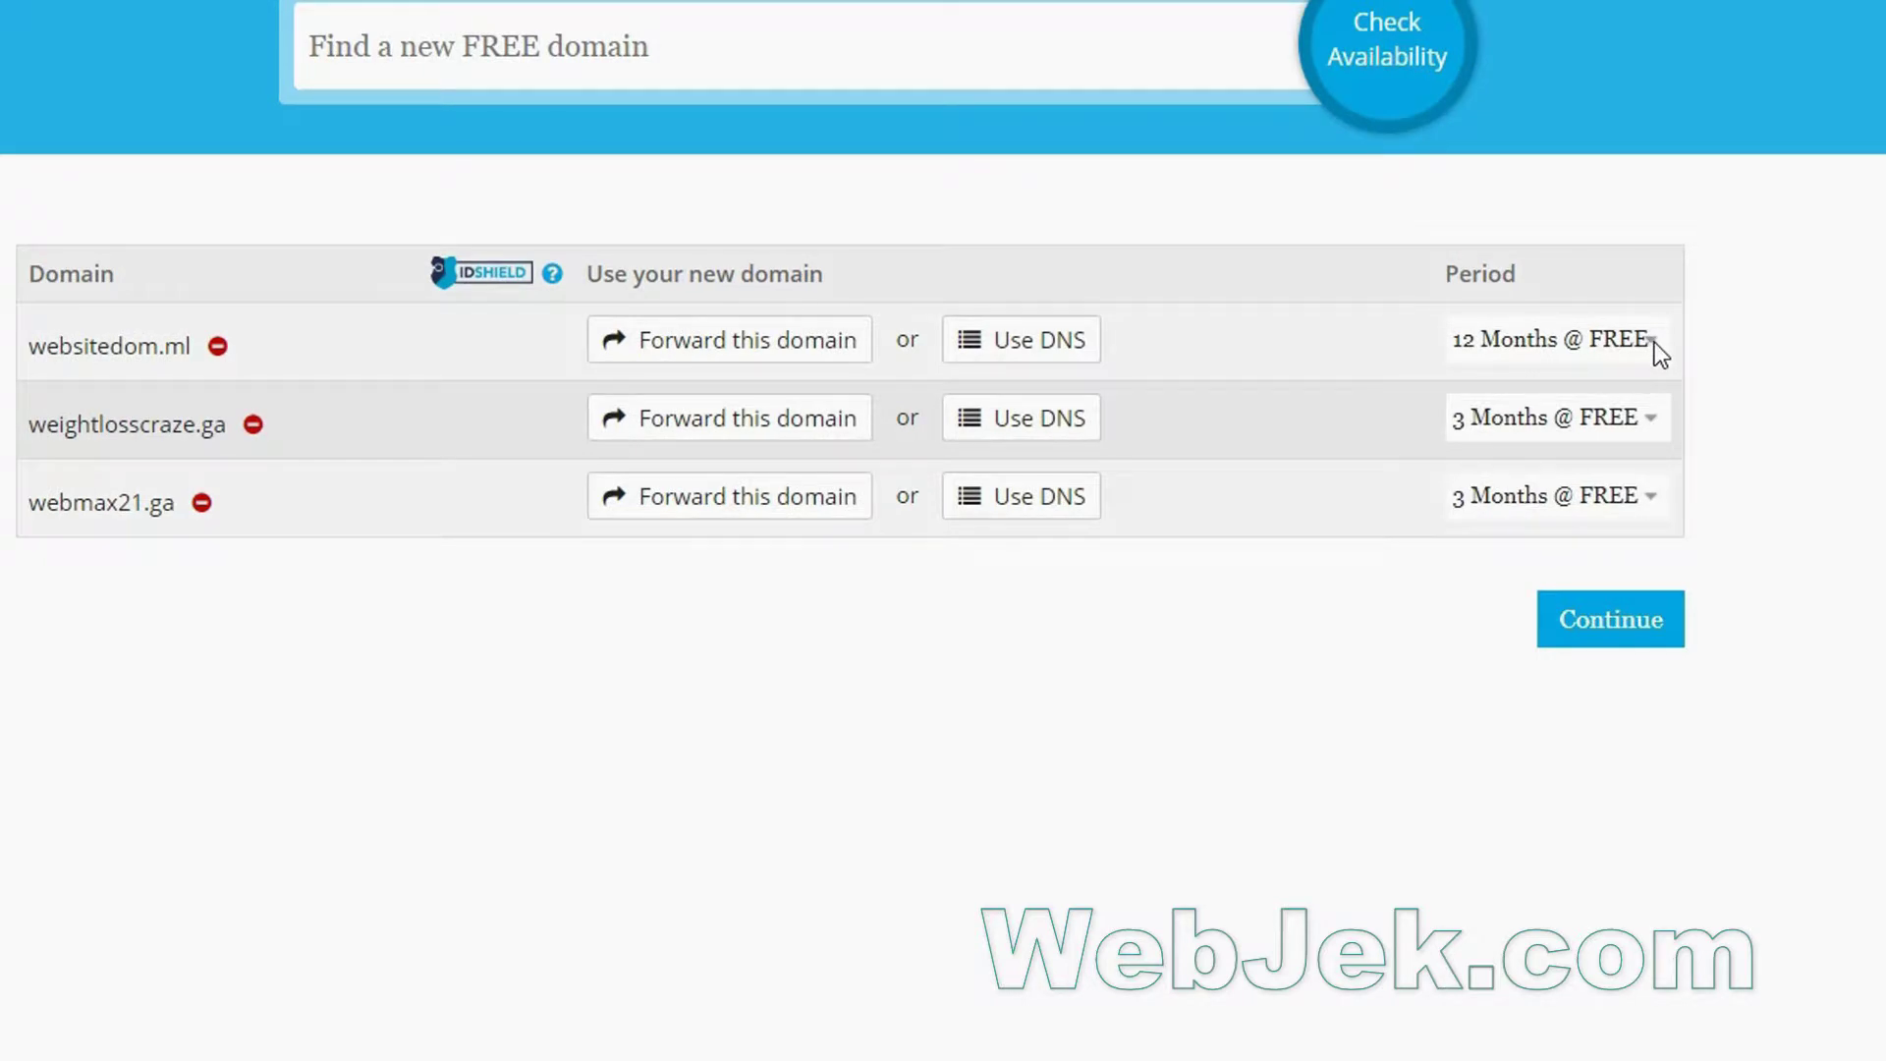
click(1654, 342)
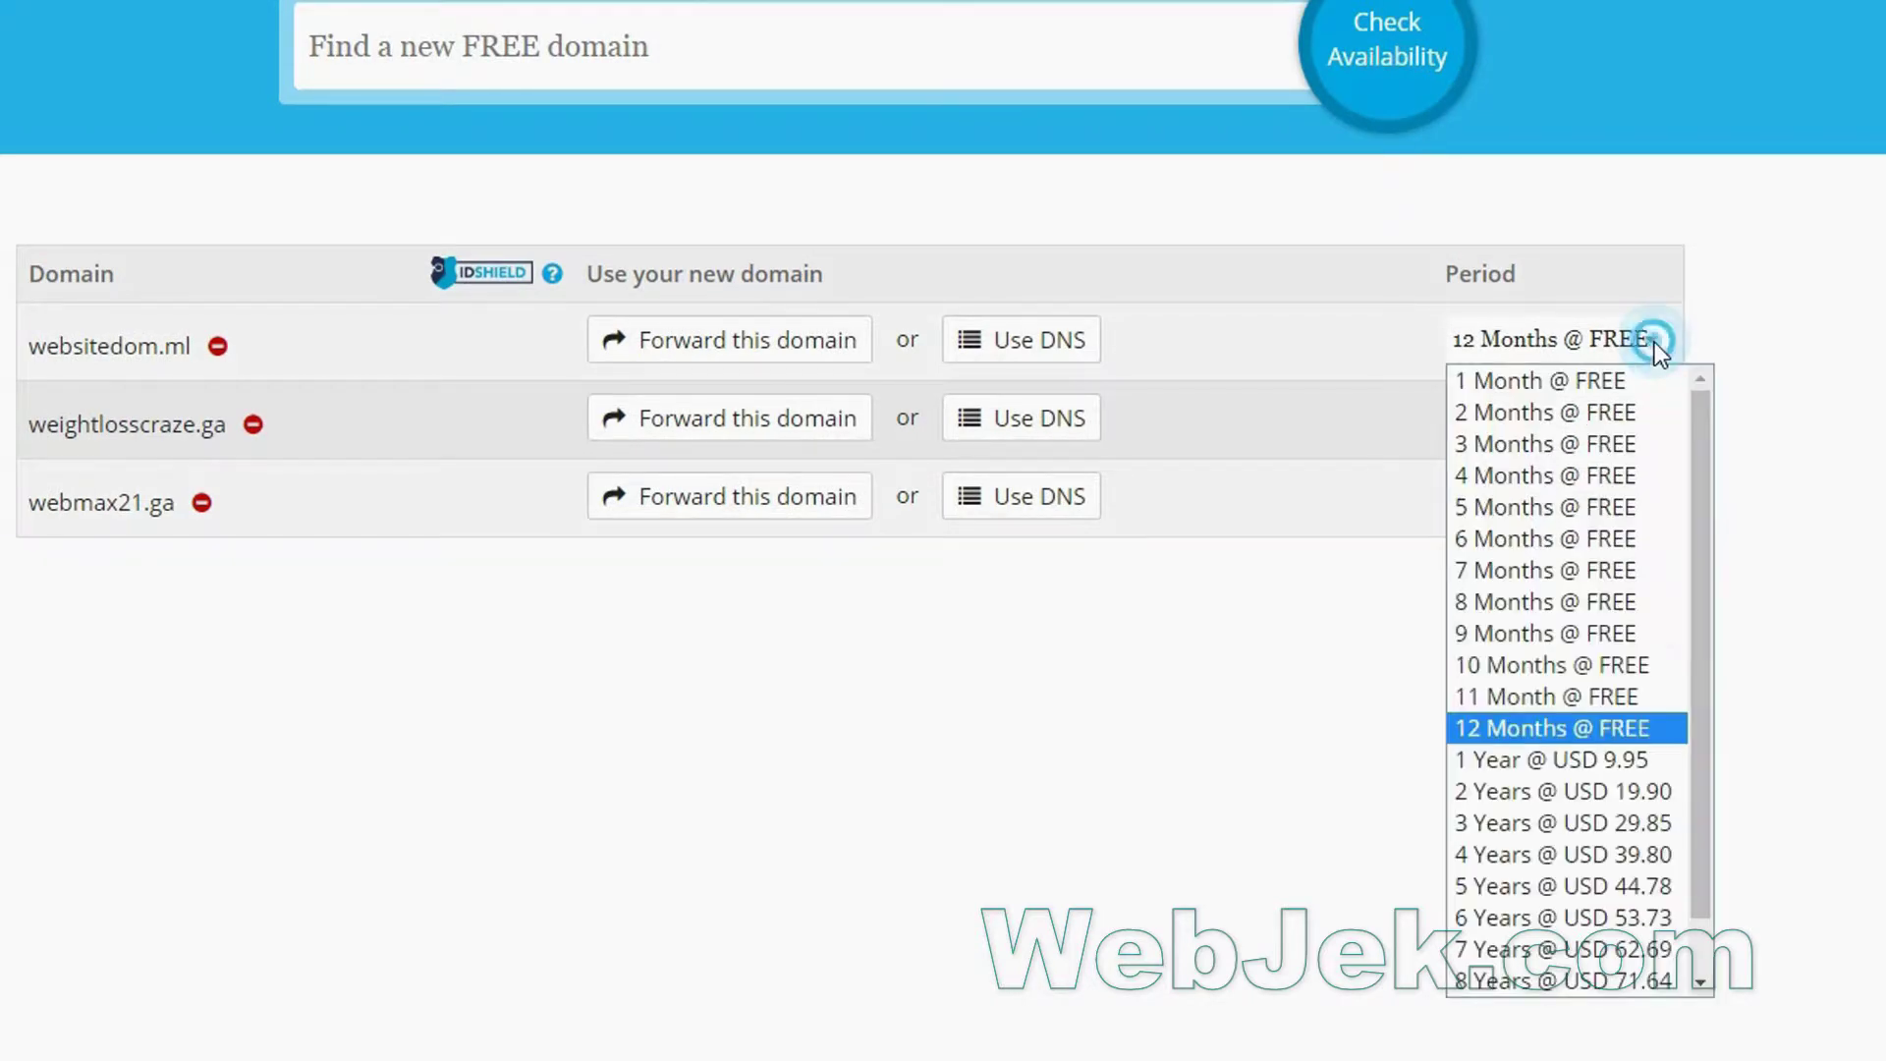
click(1654, 728)
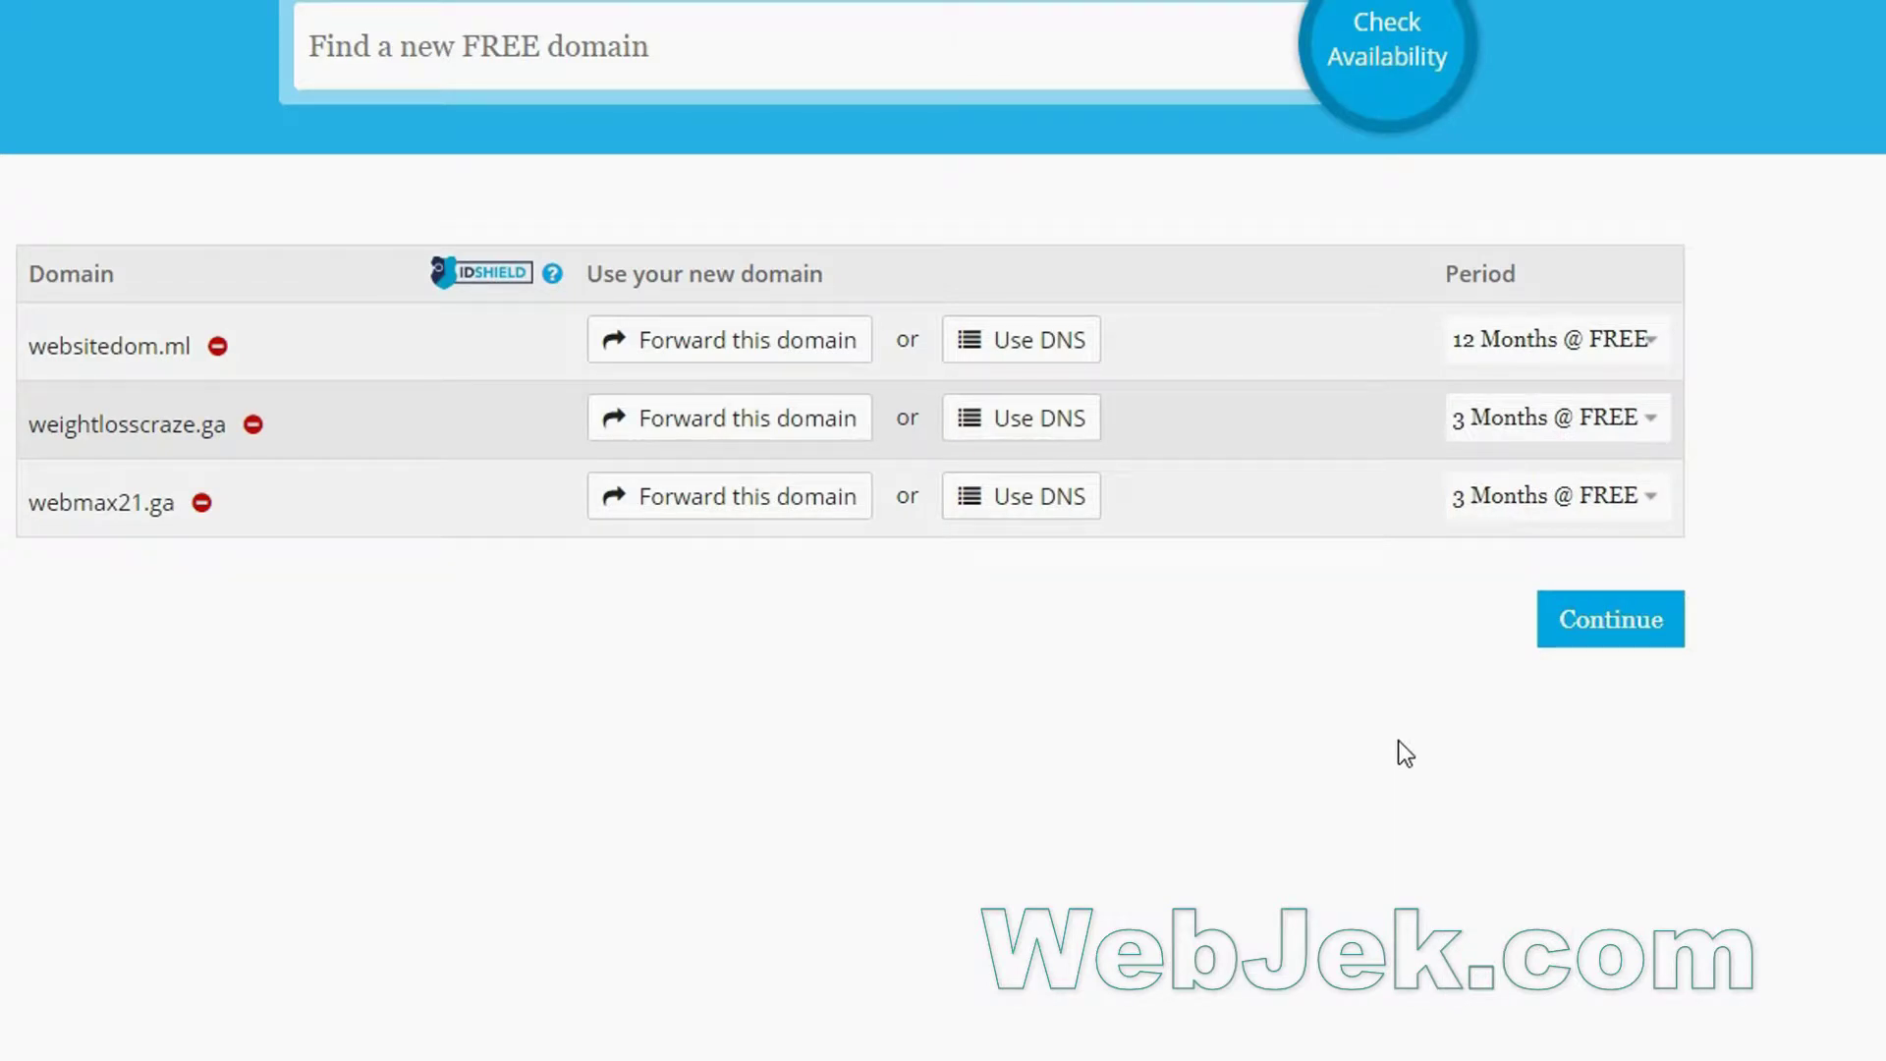
click(1608, 617)
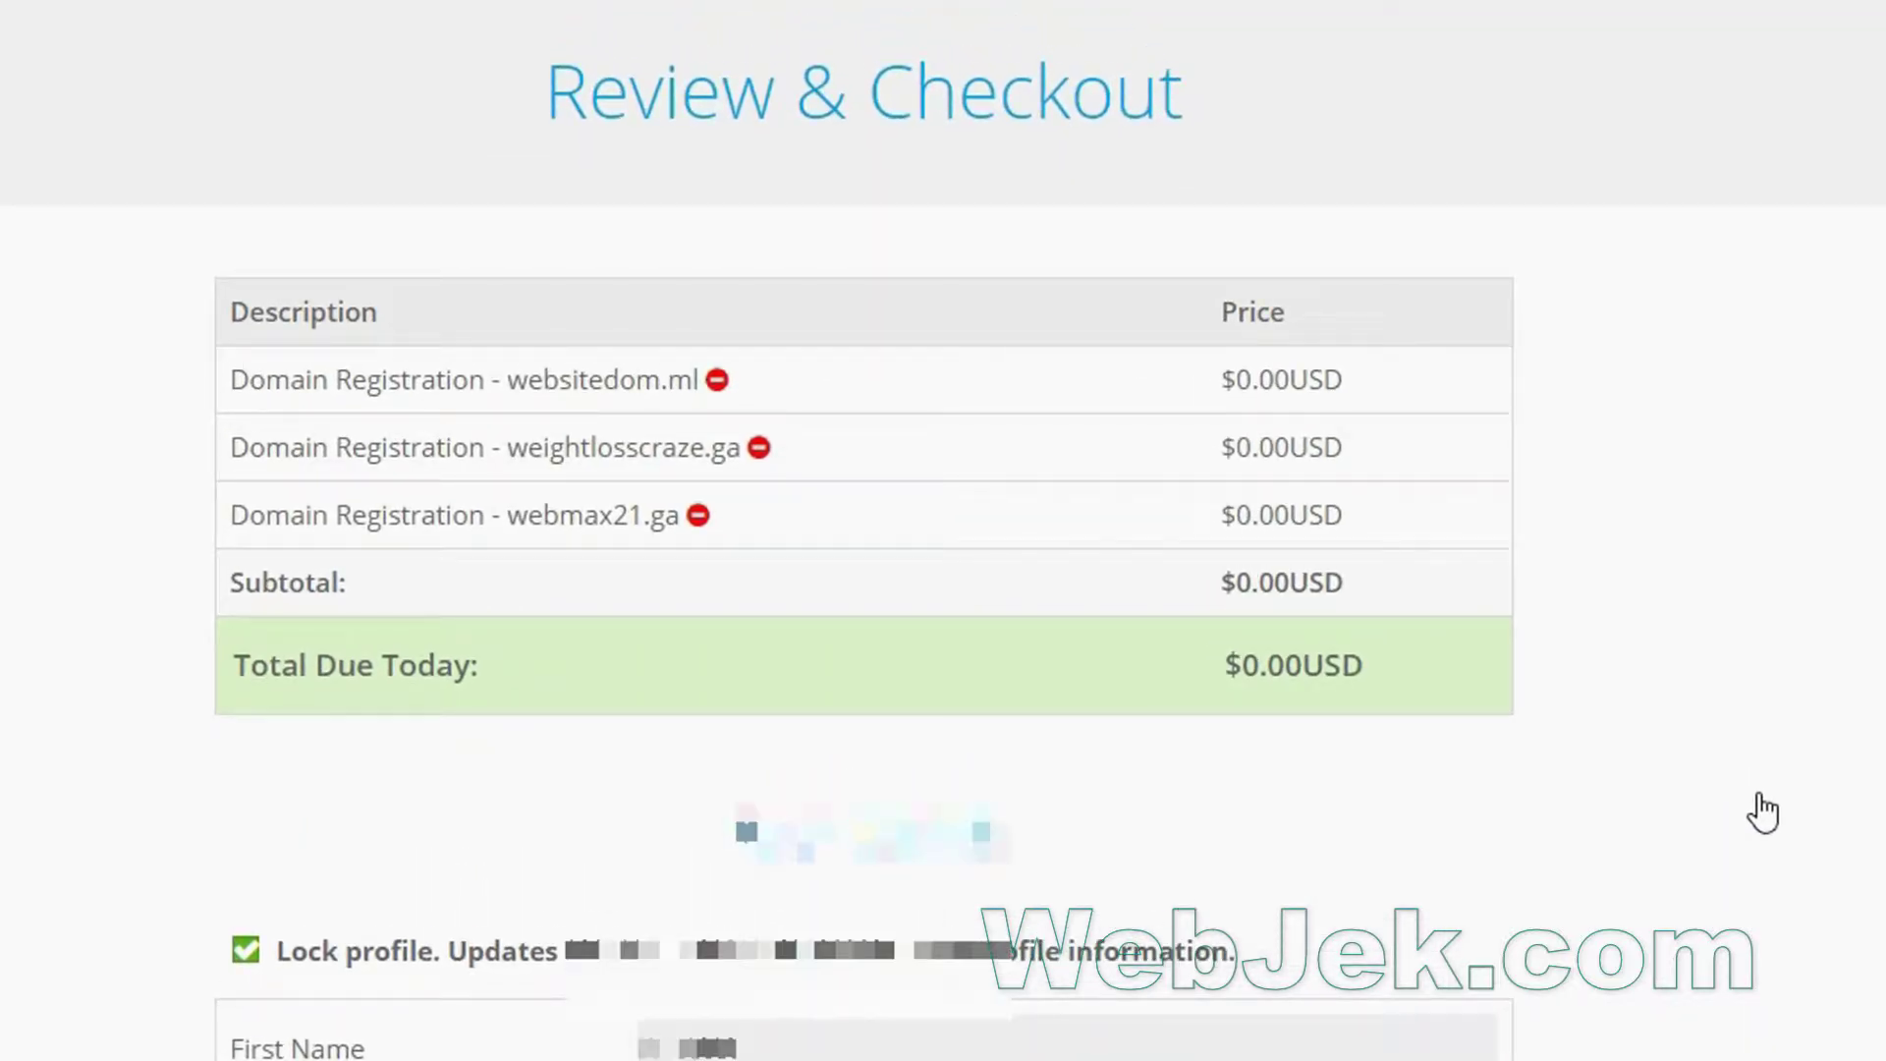
Accept the Terms & Conditions, place the free domain order and go to the Client Area.
scroll(1759, 812, down, 10)
click(536, 998)
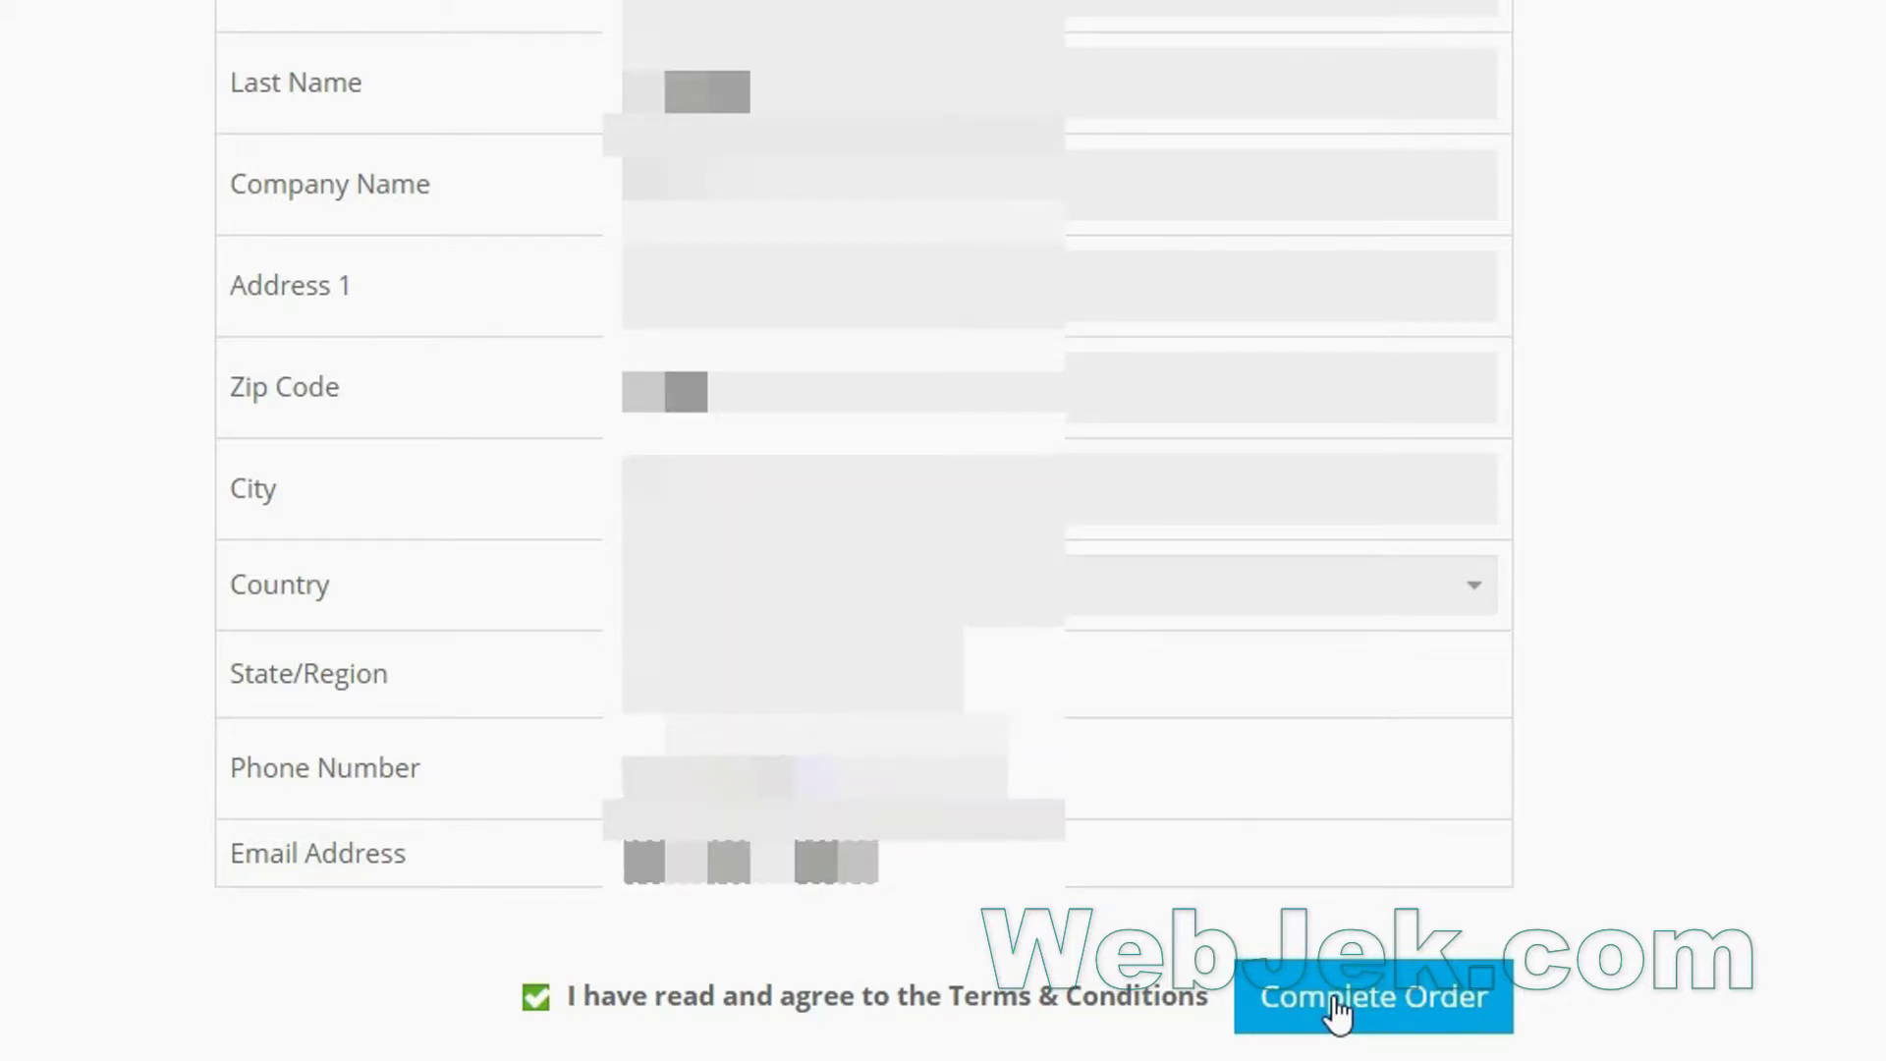
click(1337, 1012)
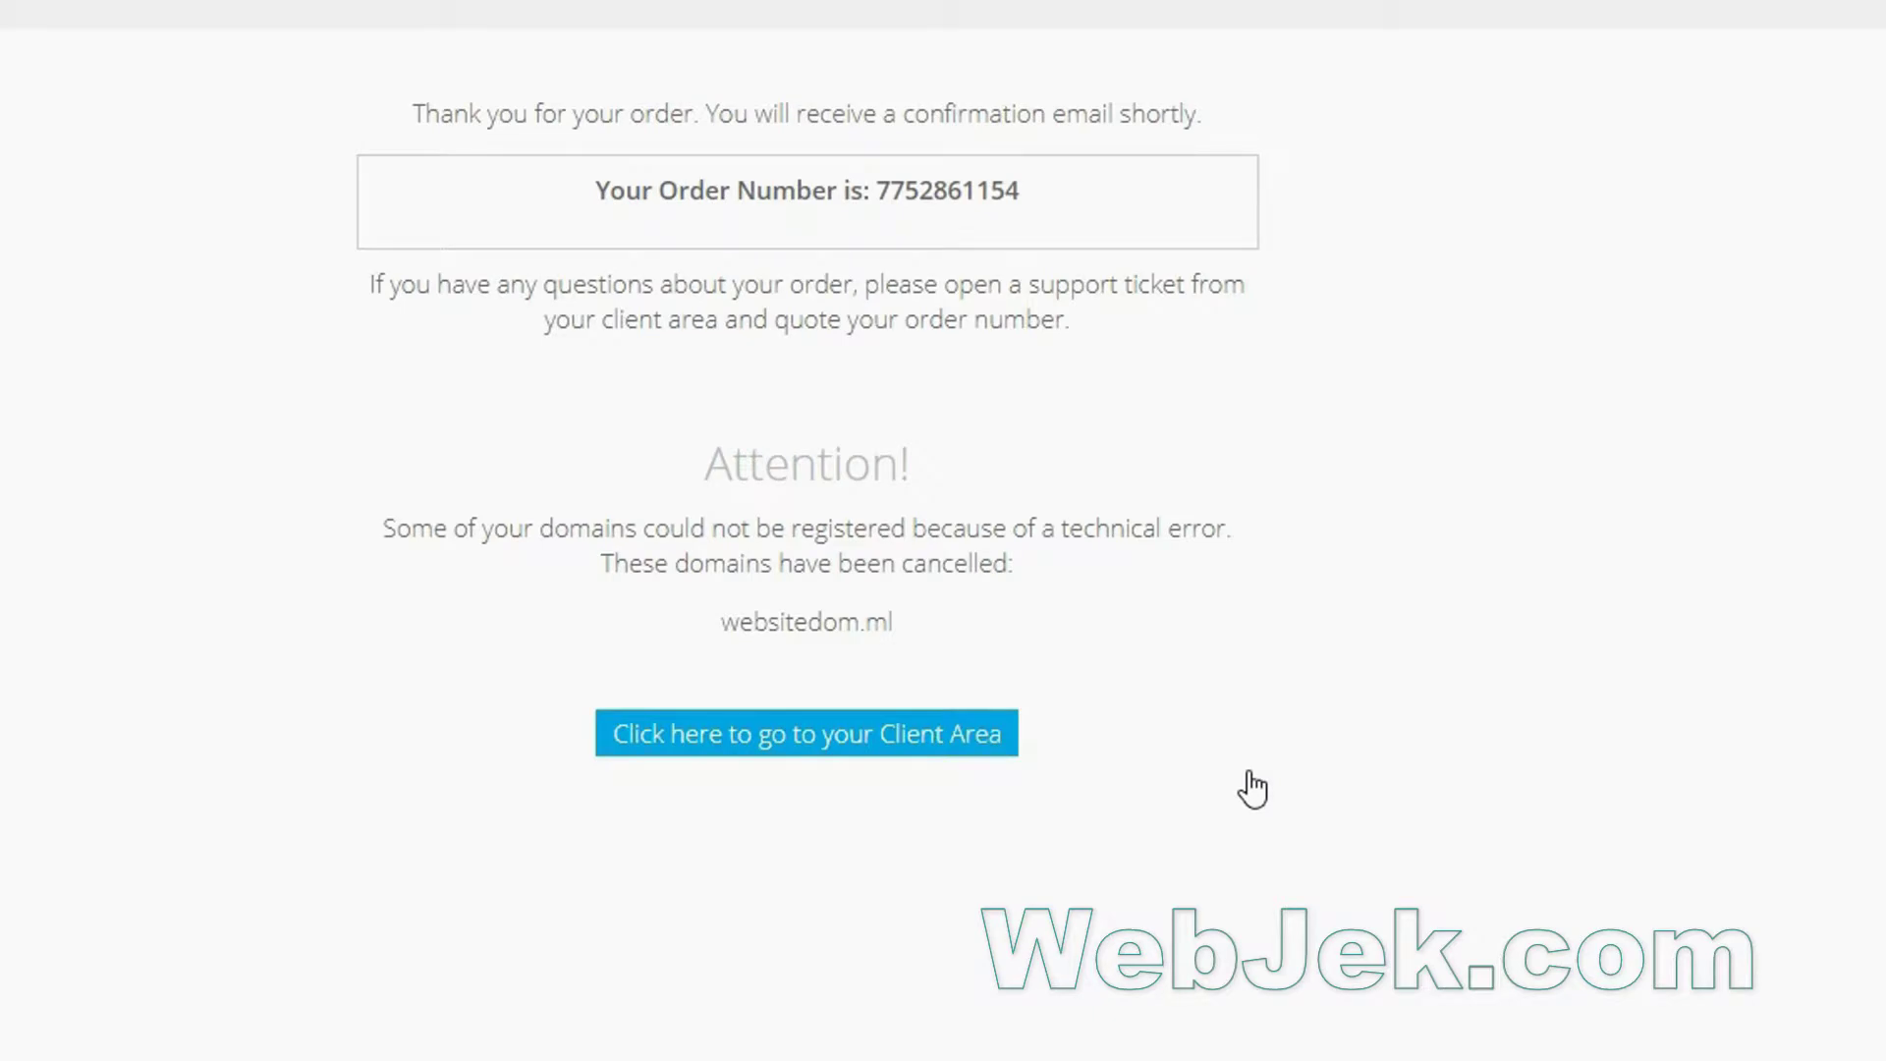
click(1027, 183)
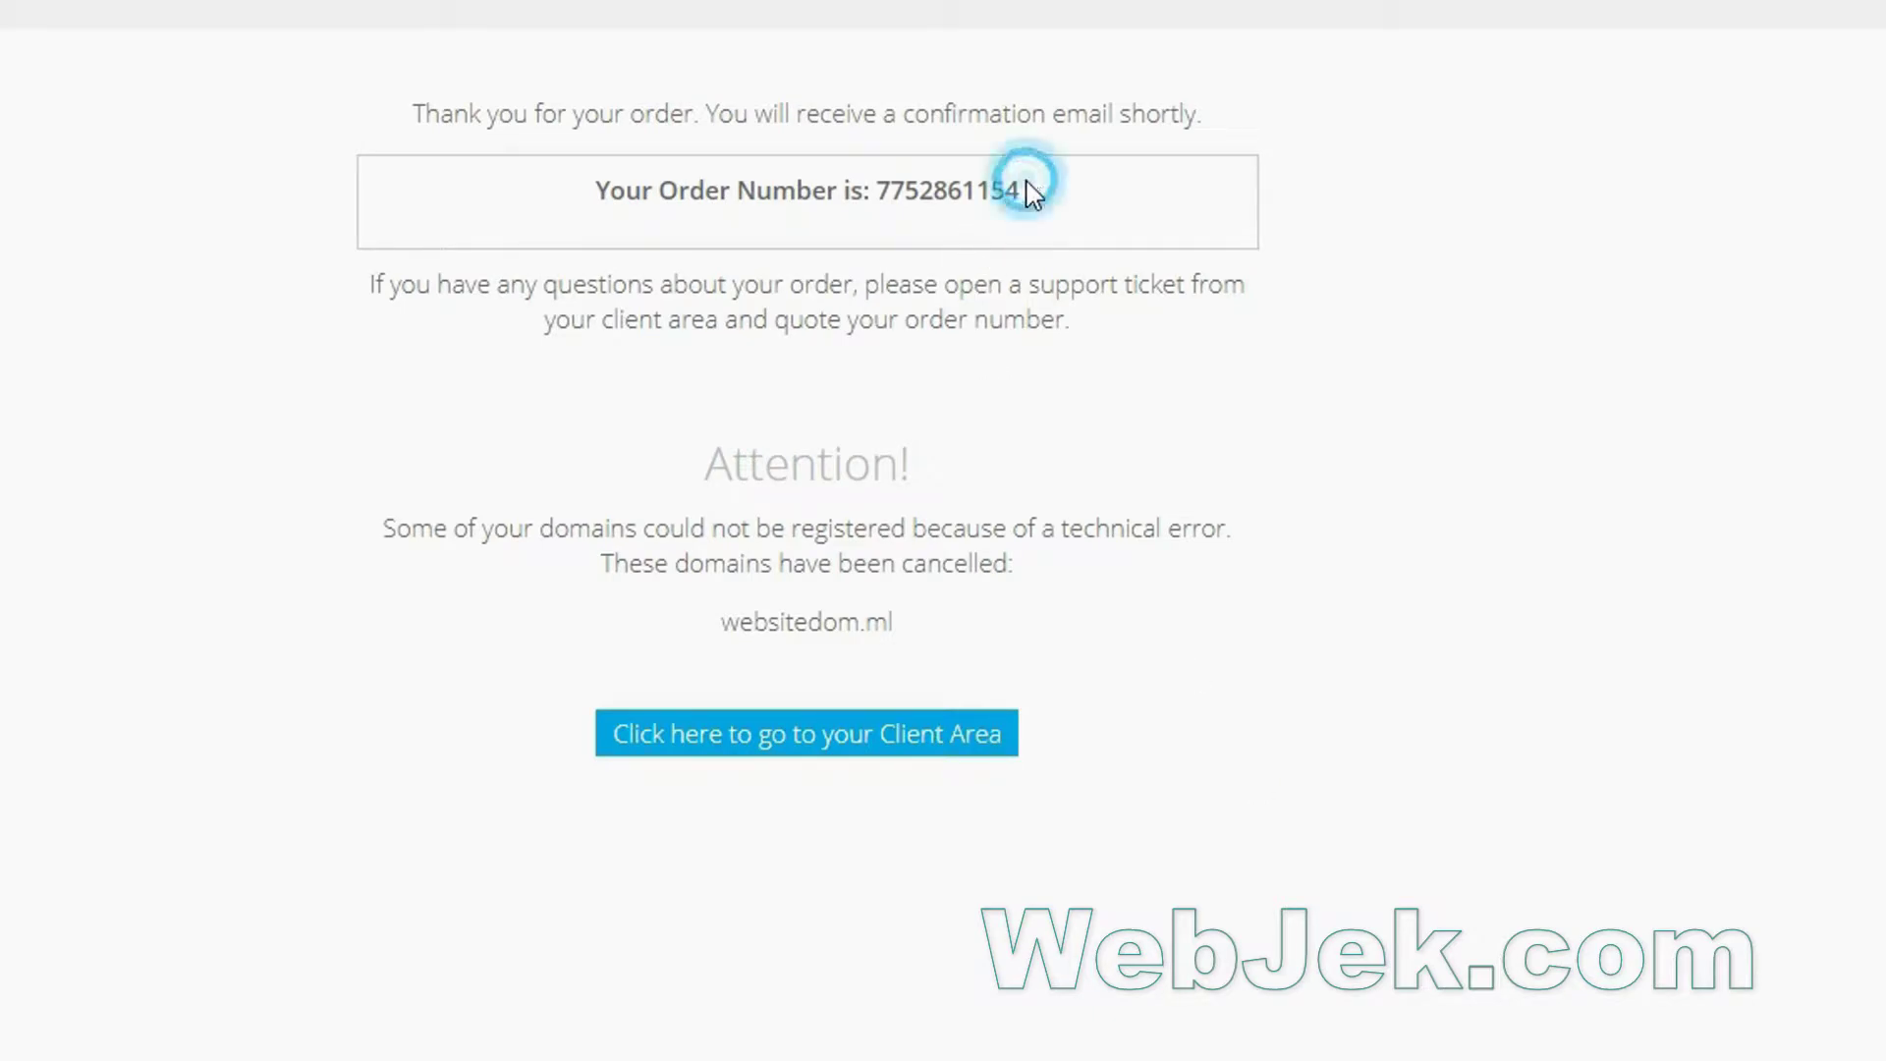
drag(1027, 183, 874, 190)
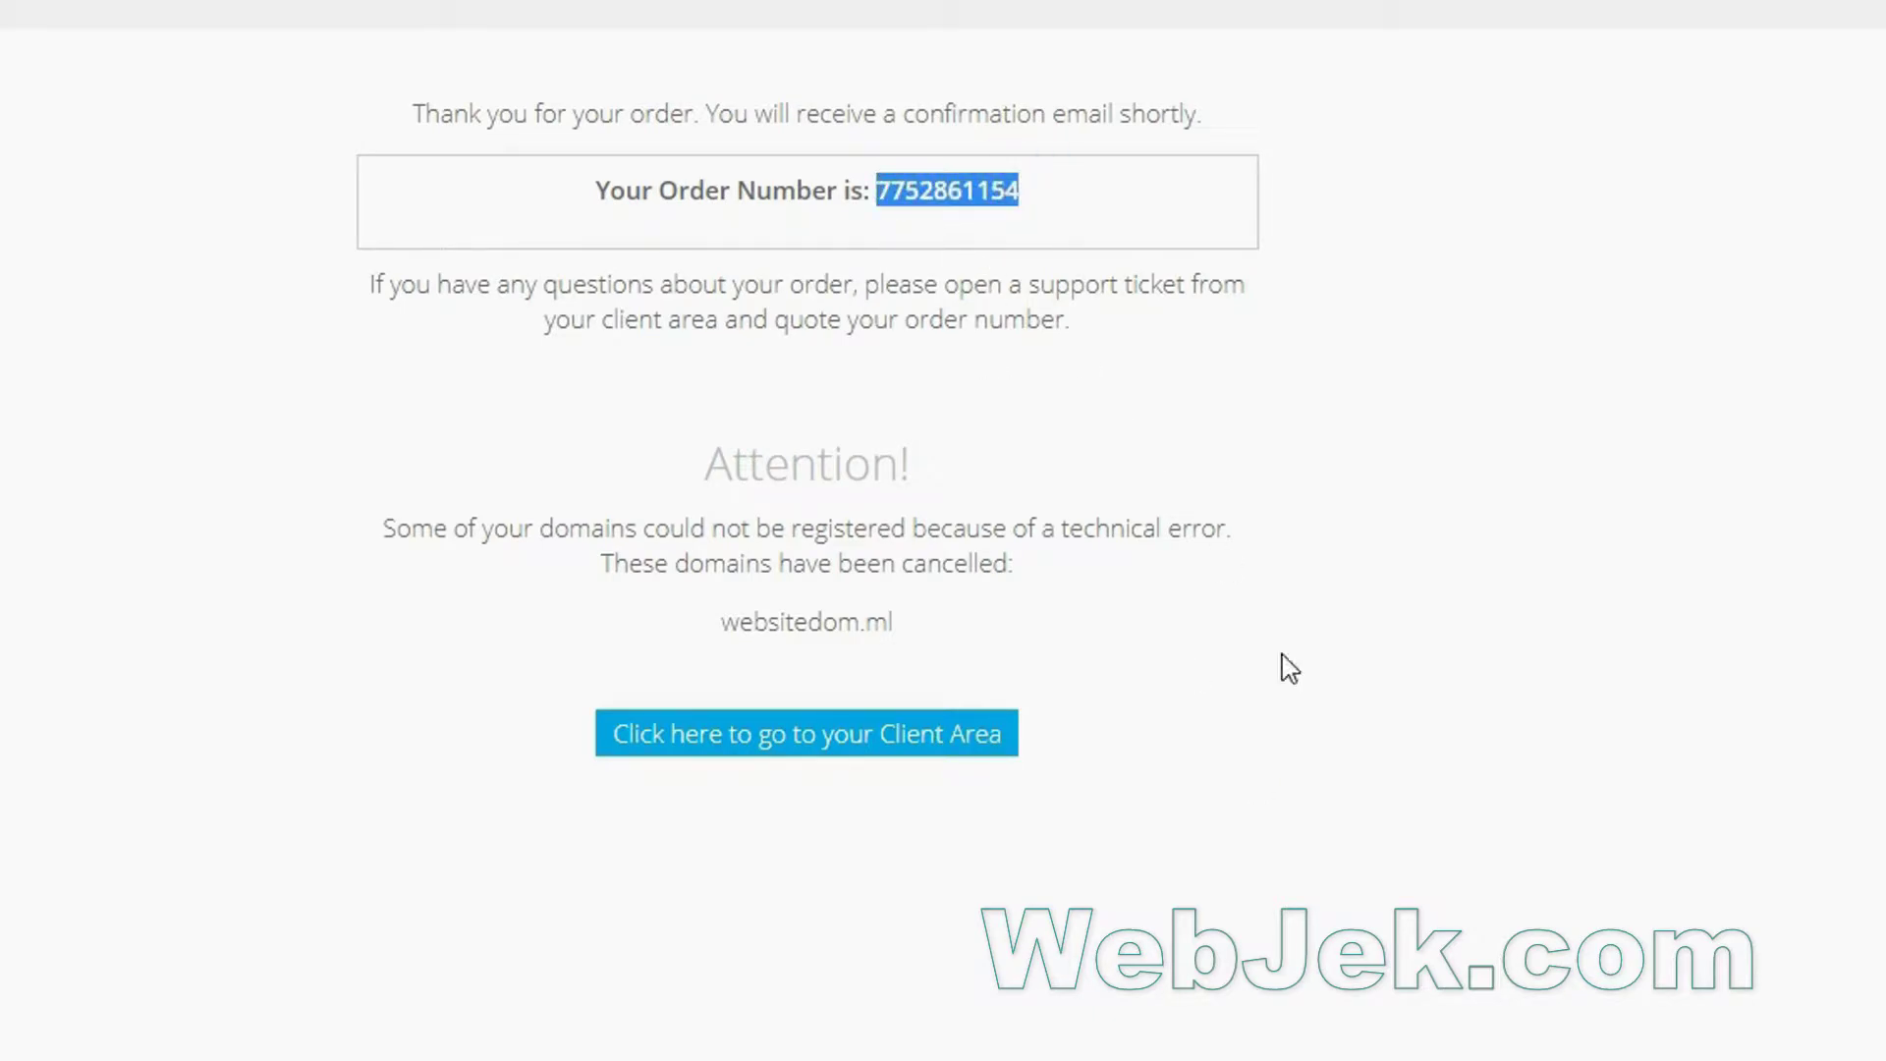
click(747, 738)
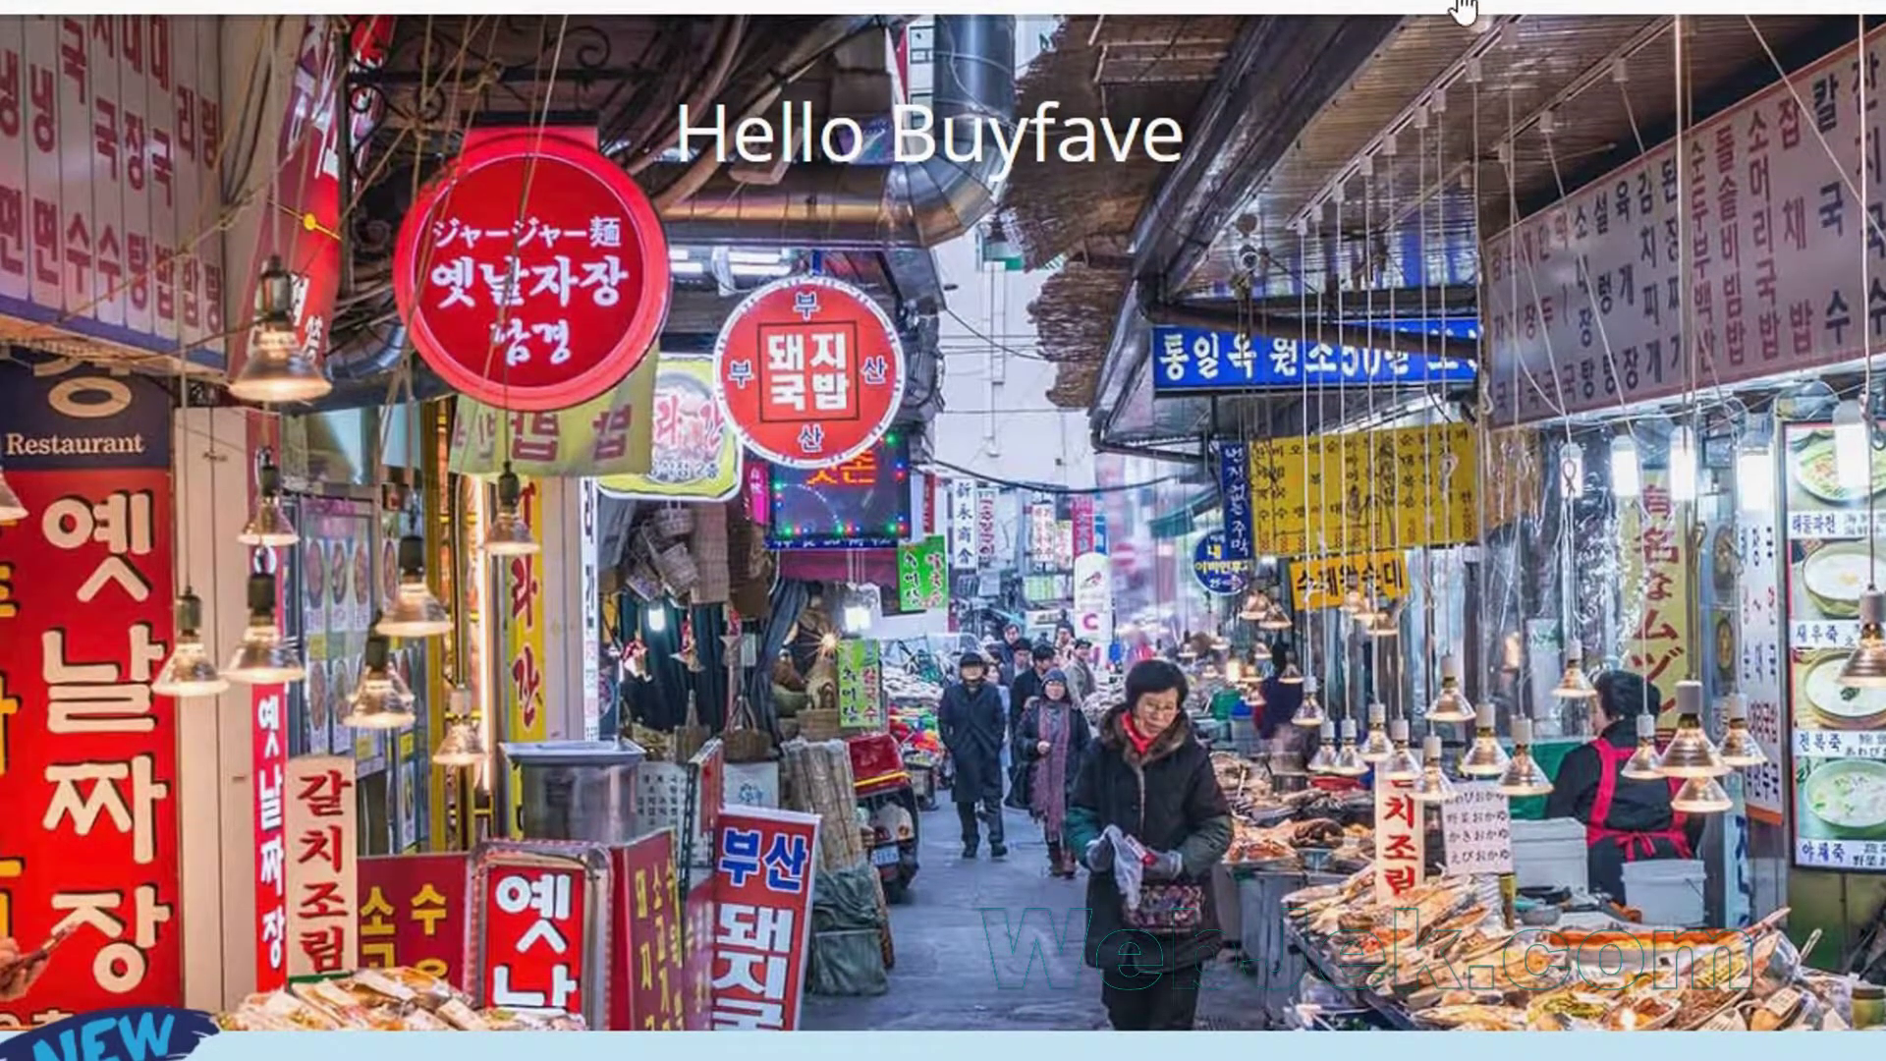
From the domain list, manage webmax21.ga and open its Nameservers page under Management Tools.
mouse_move(1448, 5)
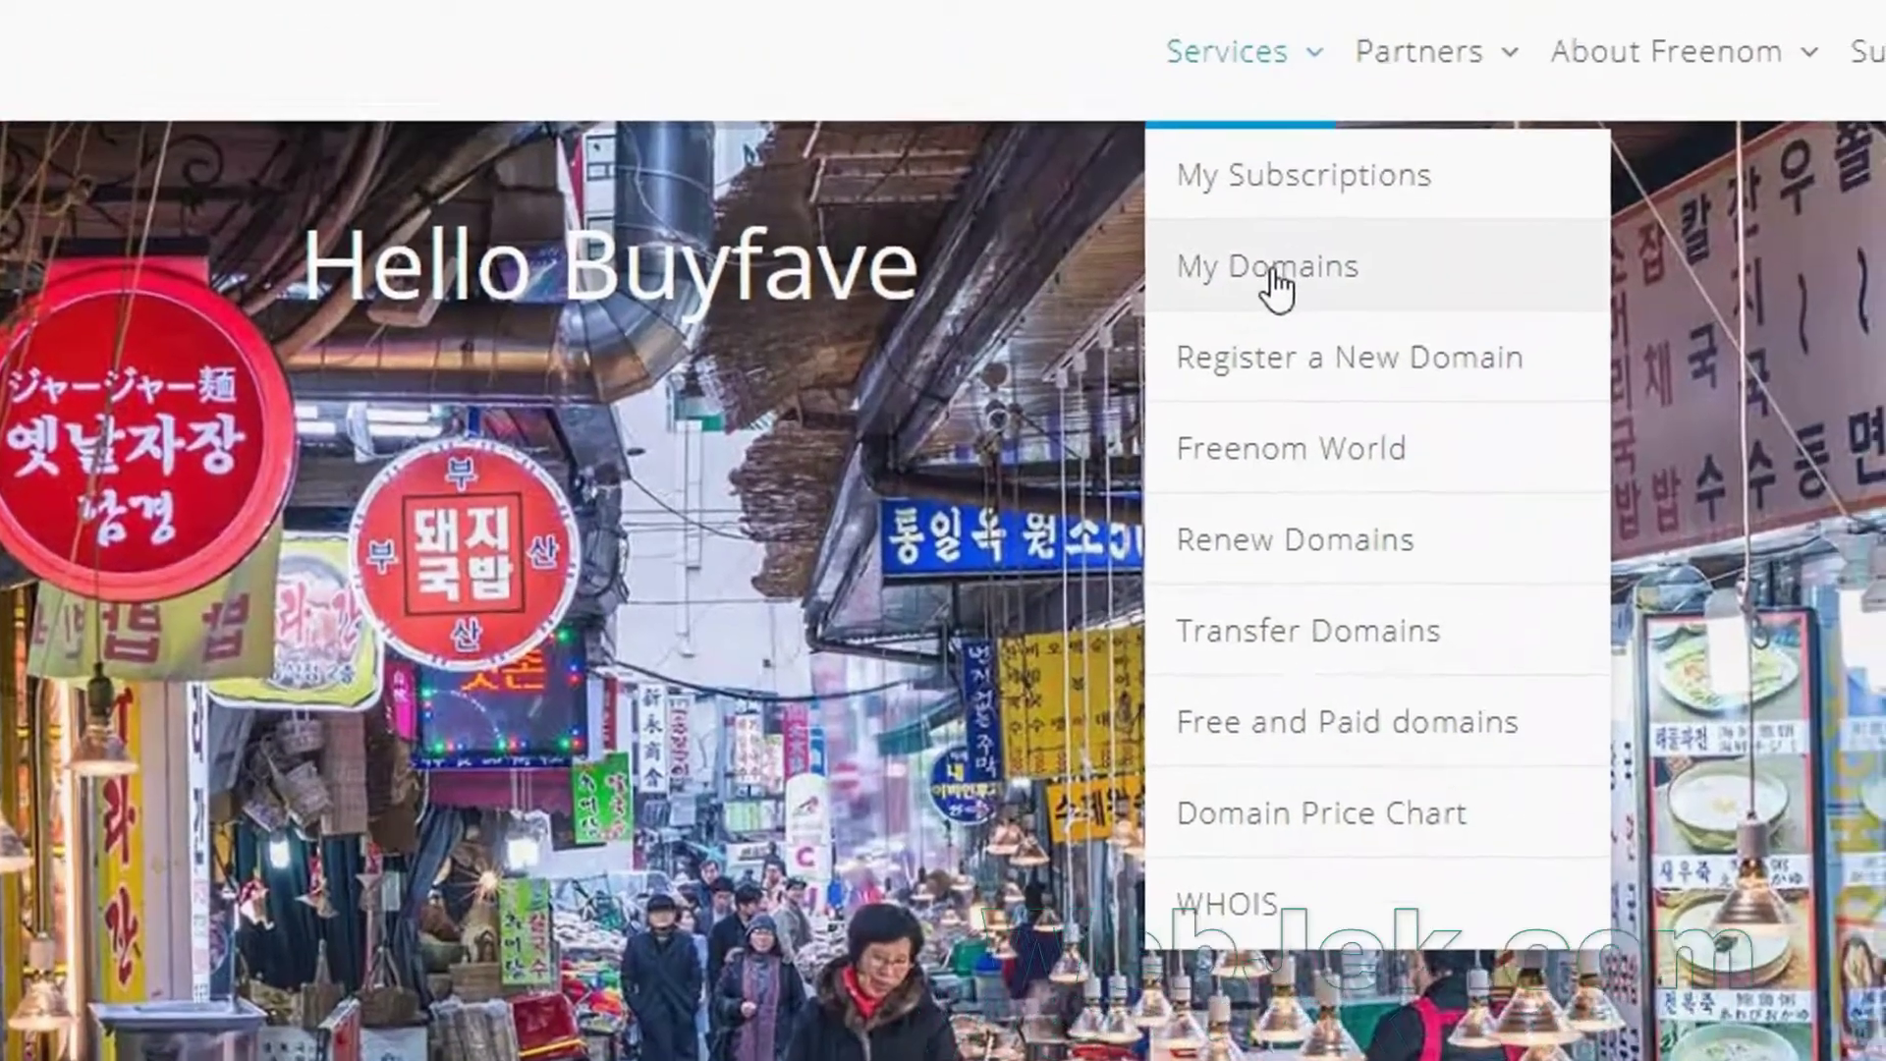
click(1478, 133)
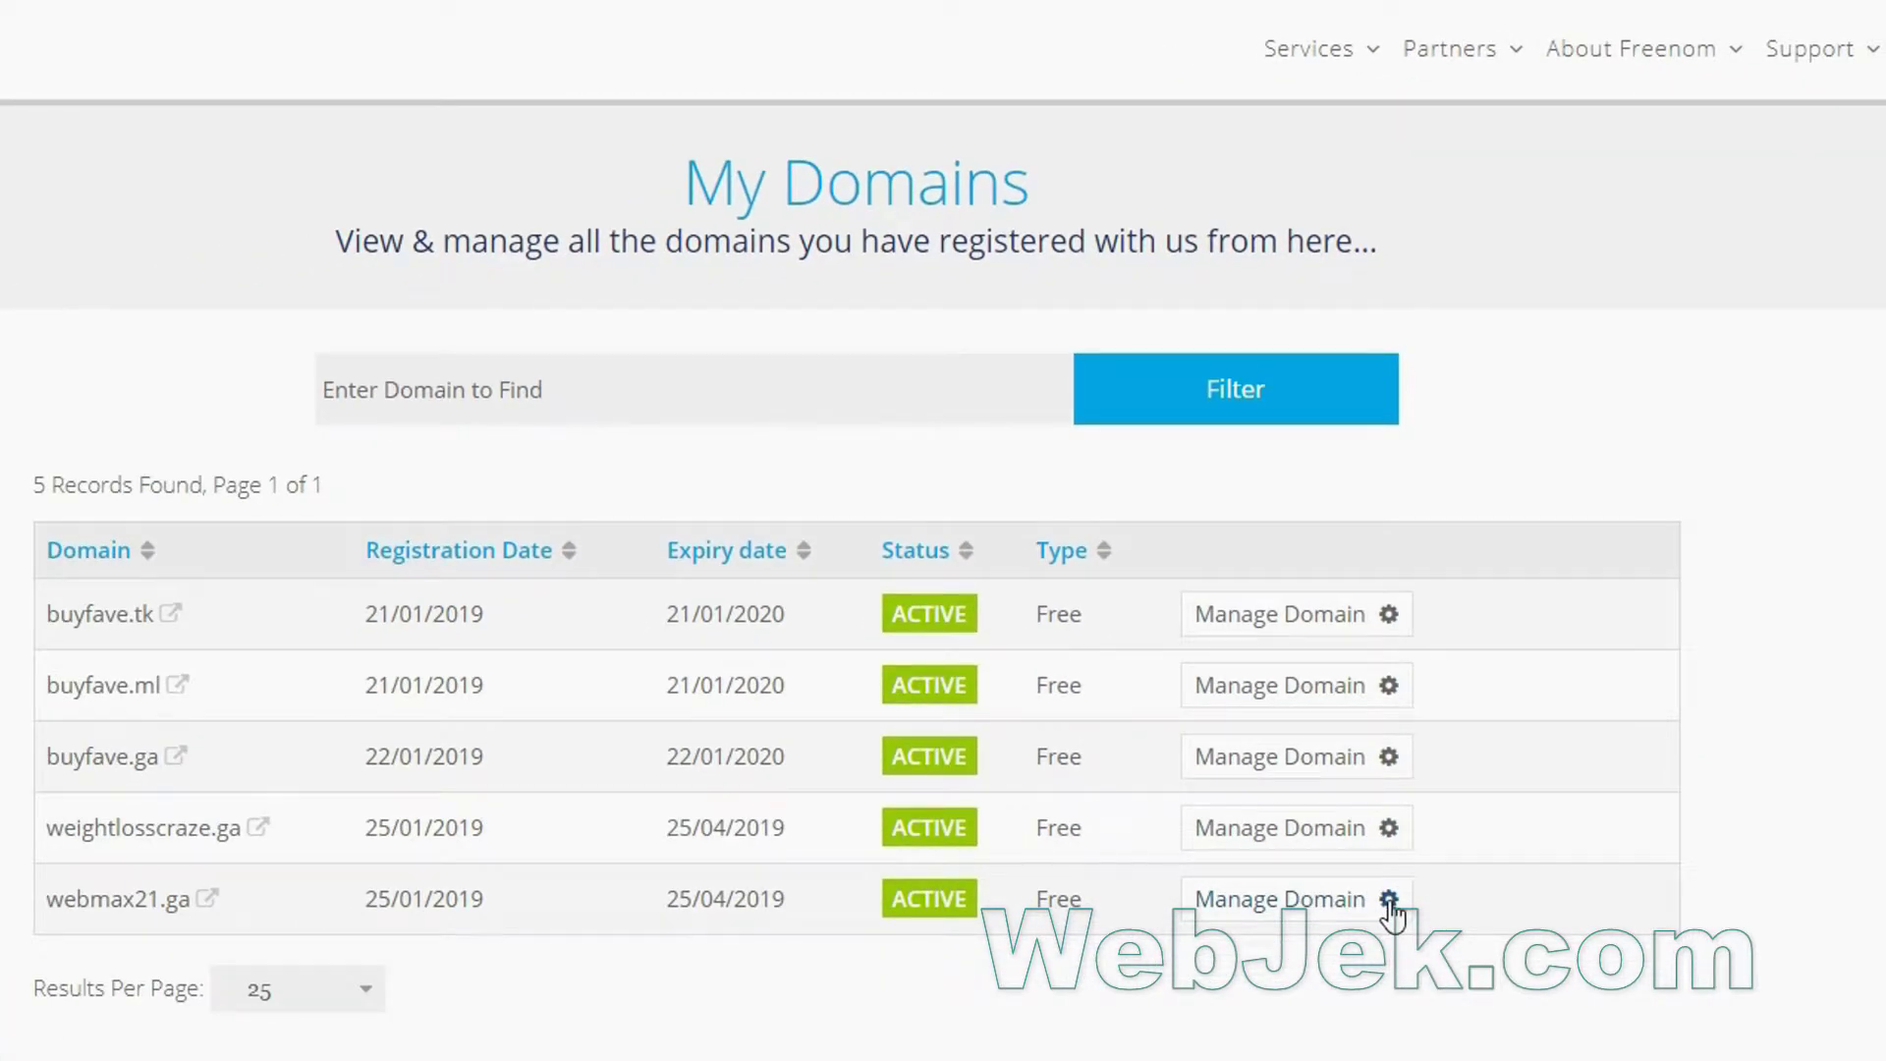
click(1390, 902)
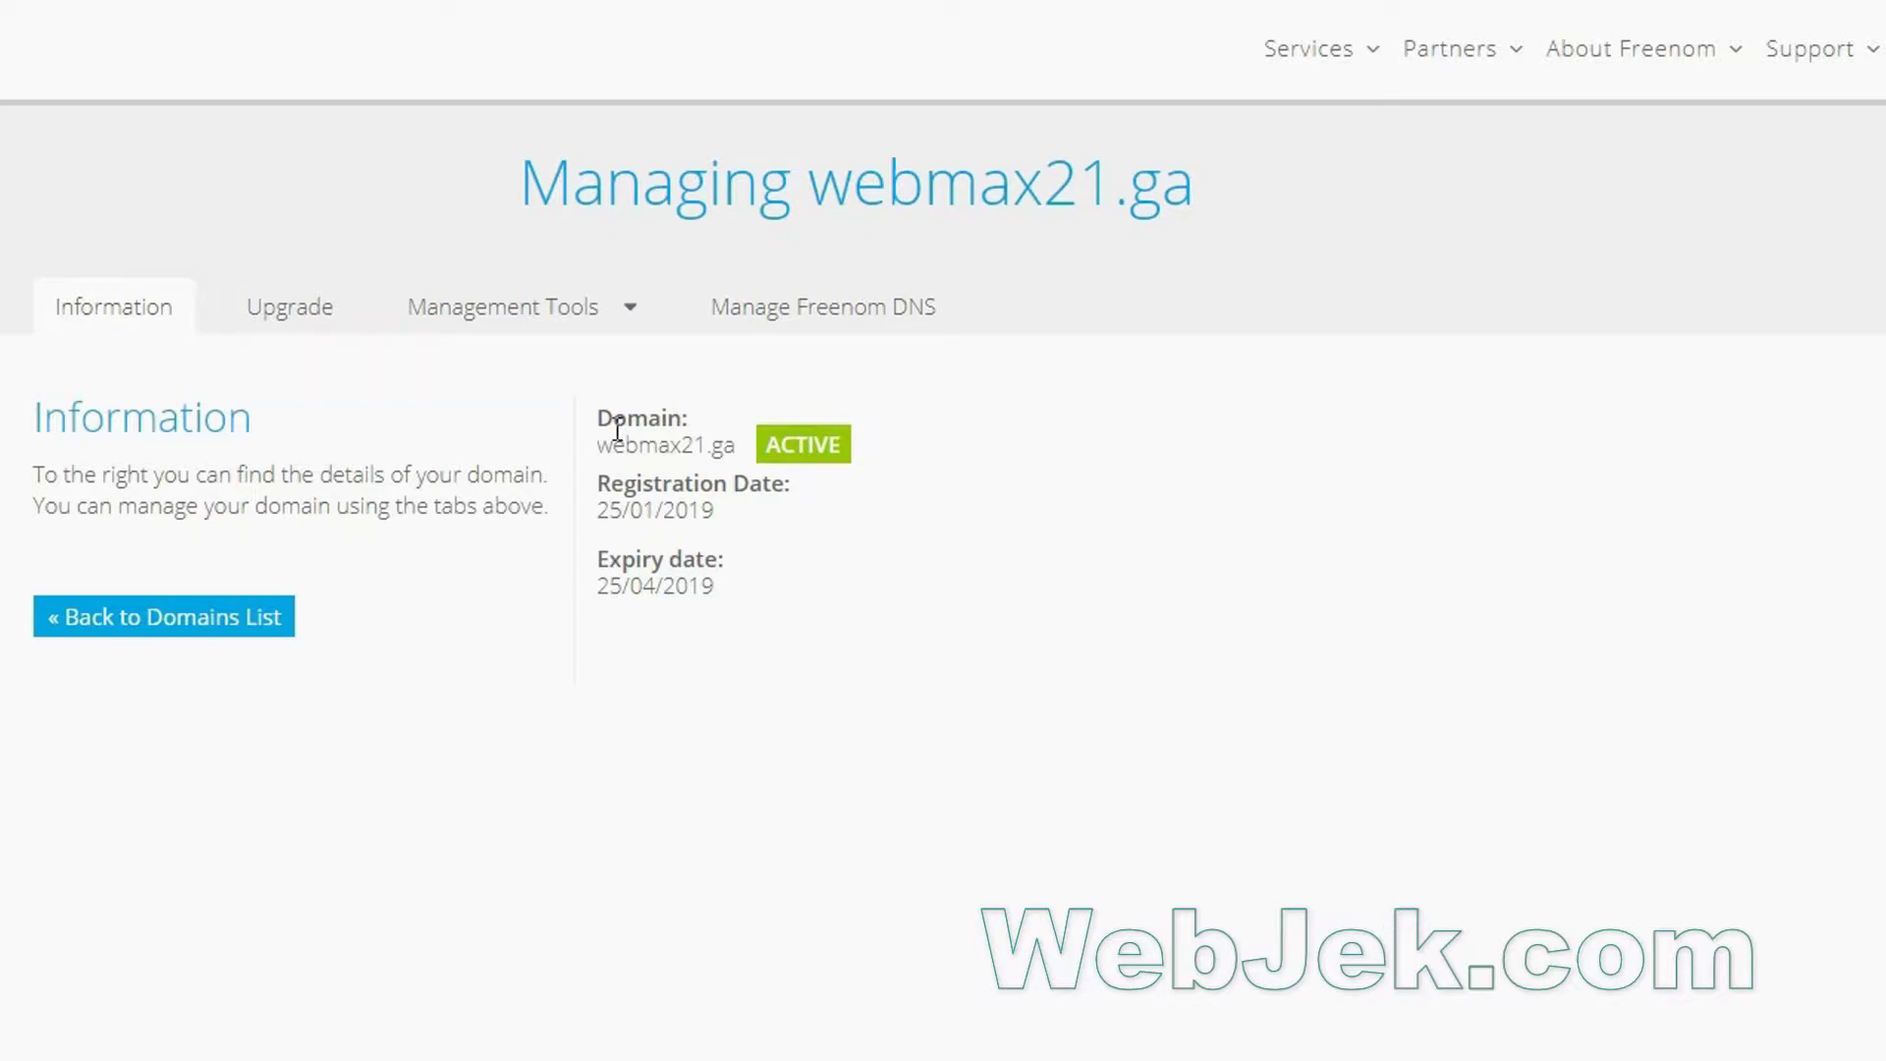
click(629, 310)
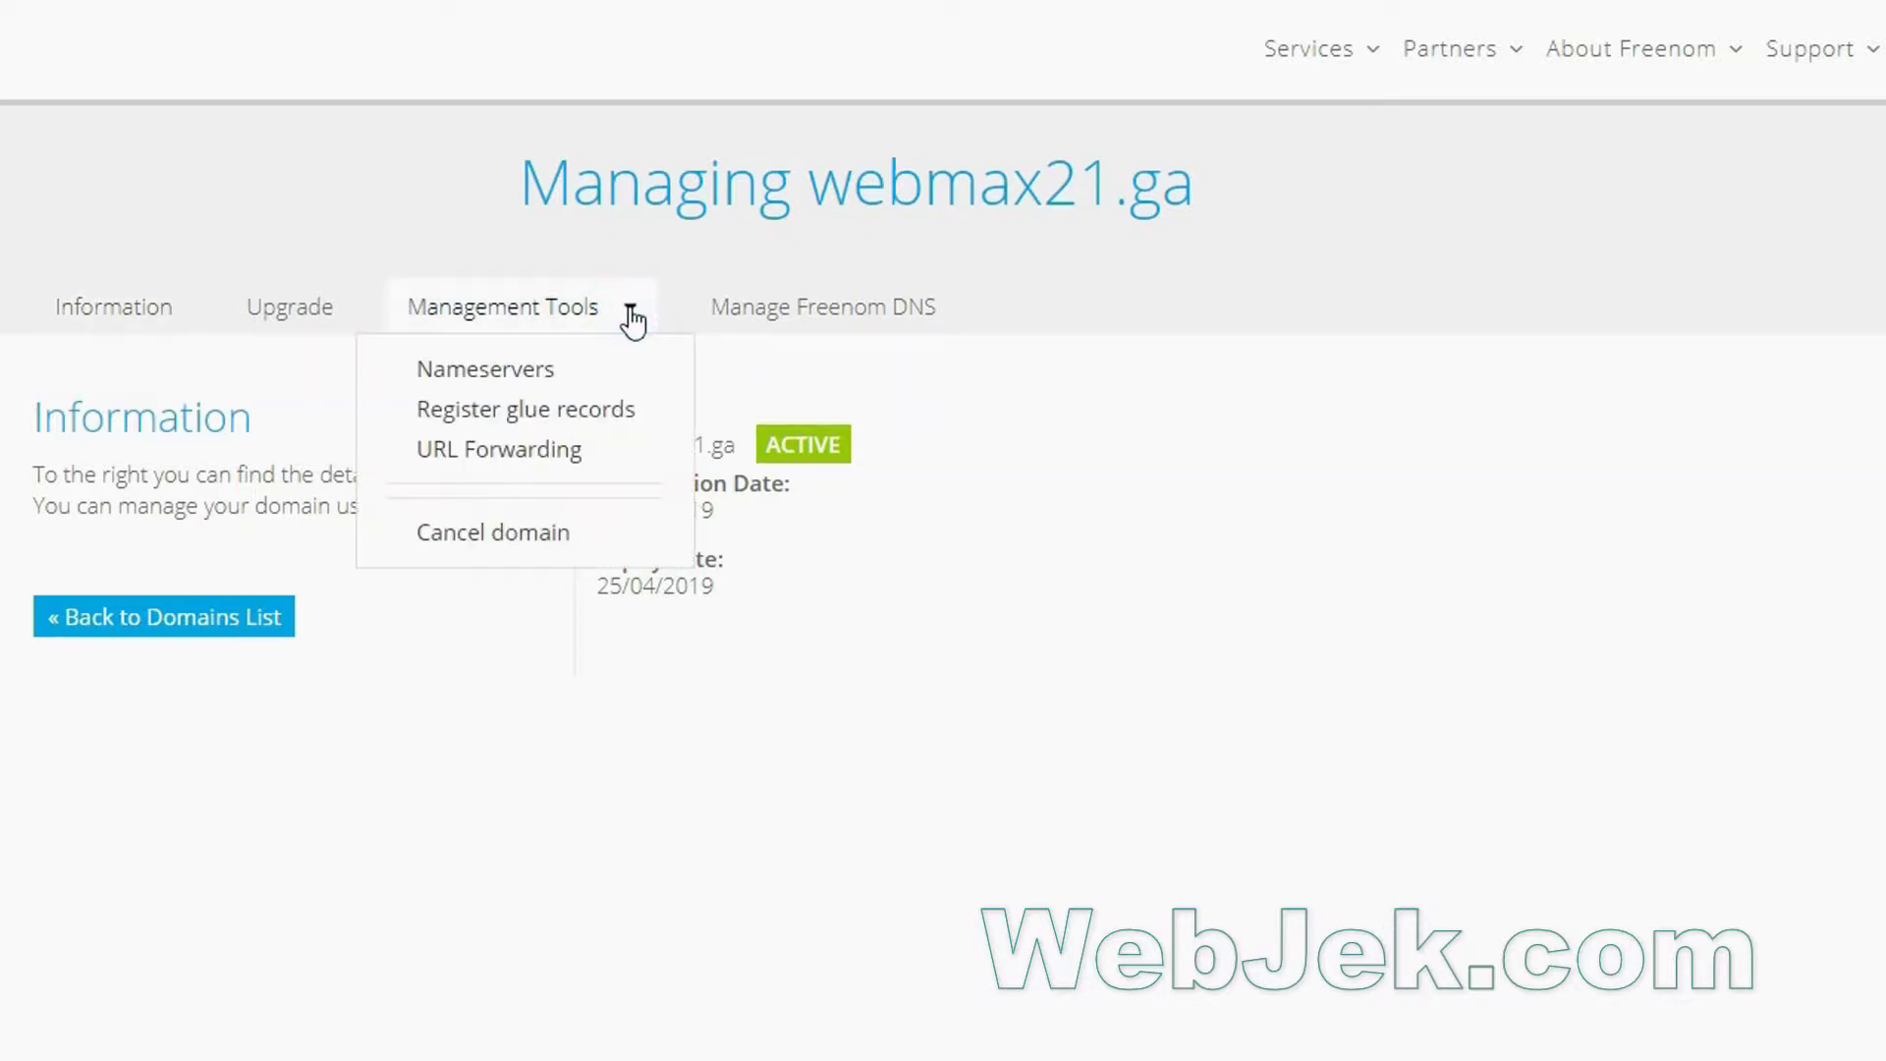
click(499, 372)
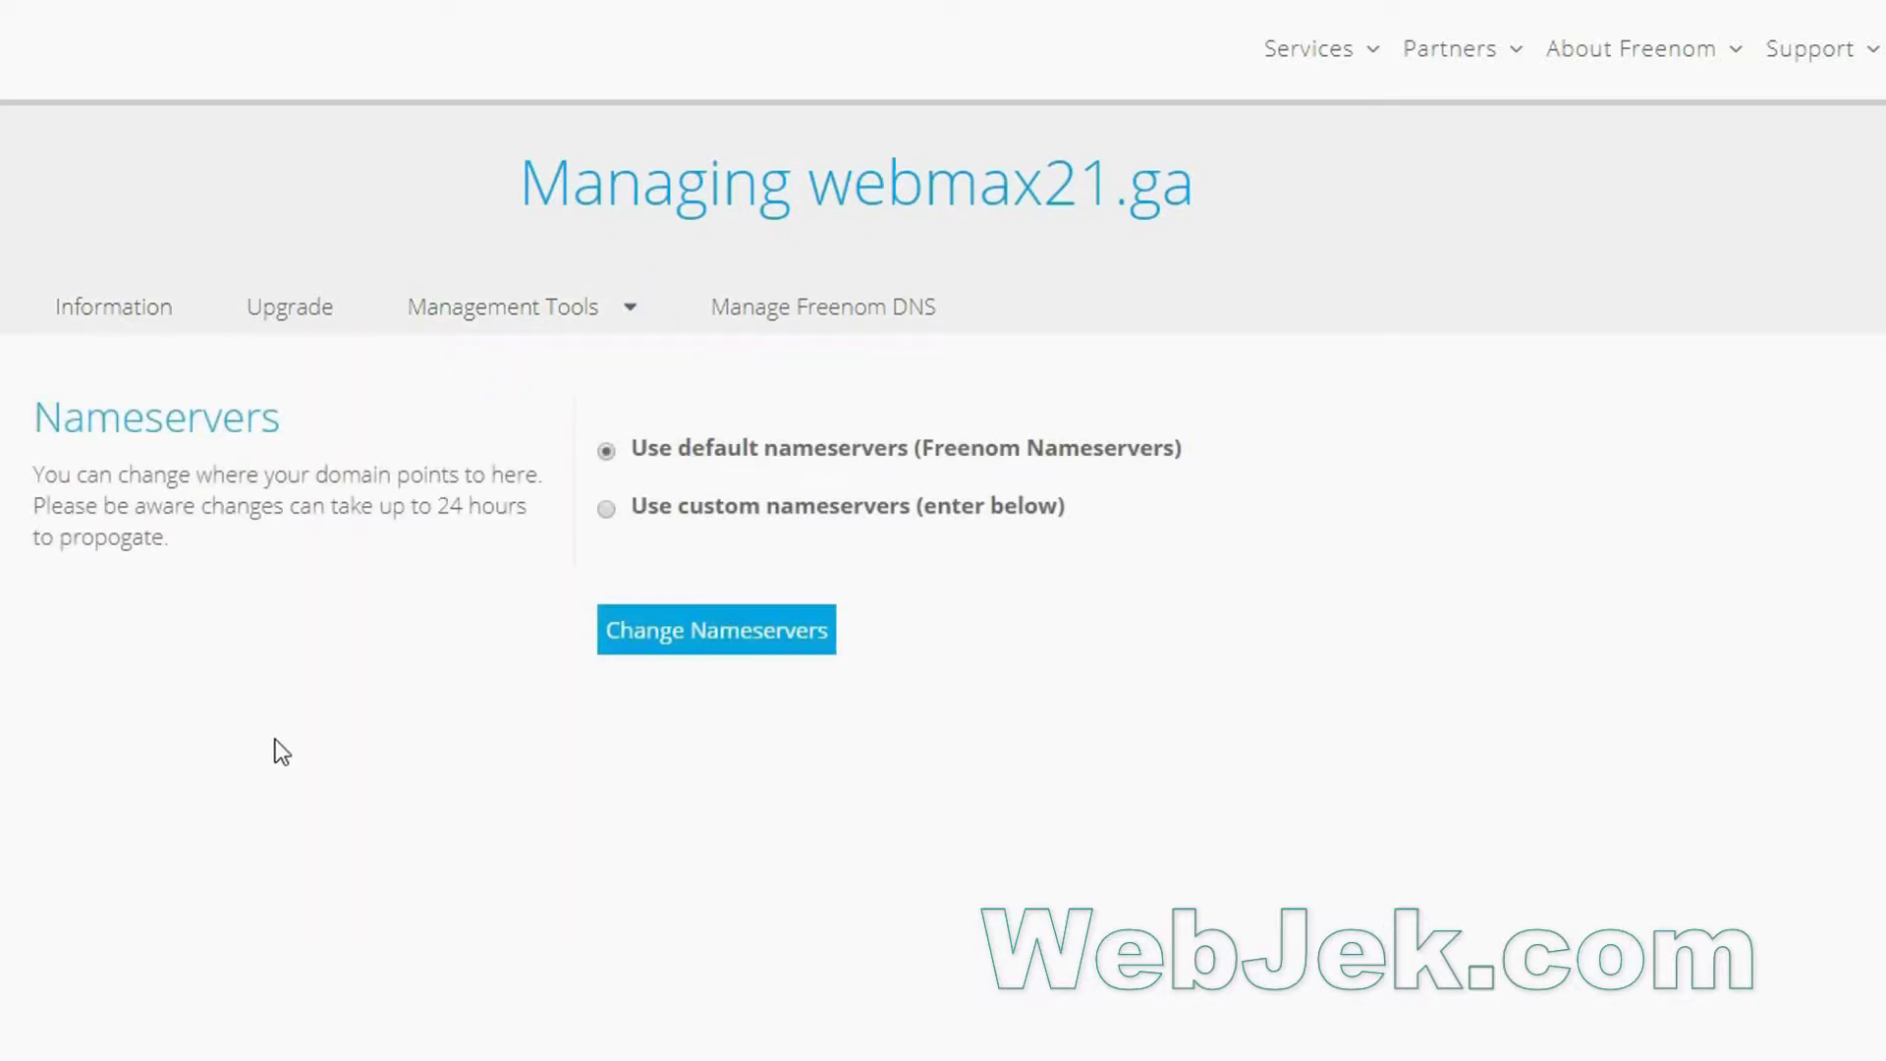
Switch webmax21.ga to custom nameservers and paste ns1.epizy.com into Nameserver 1.
click(606, 510)
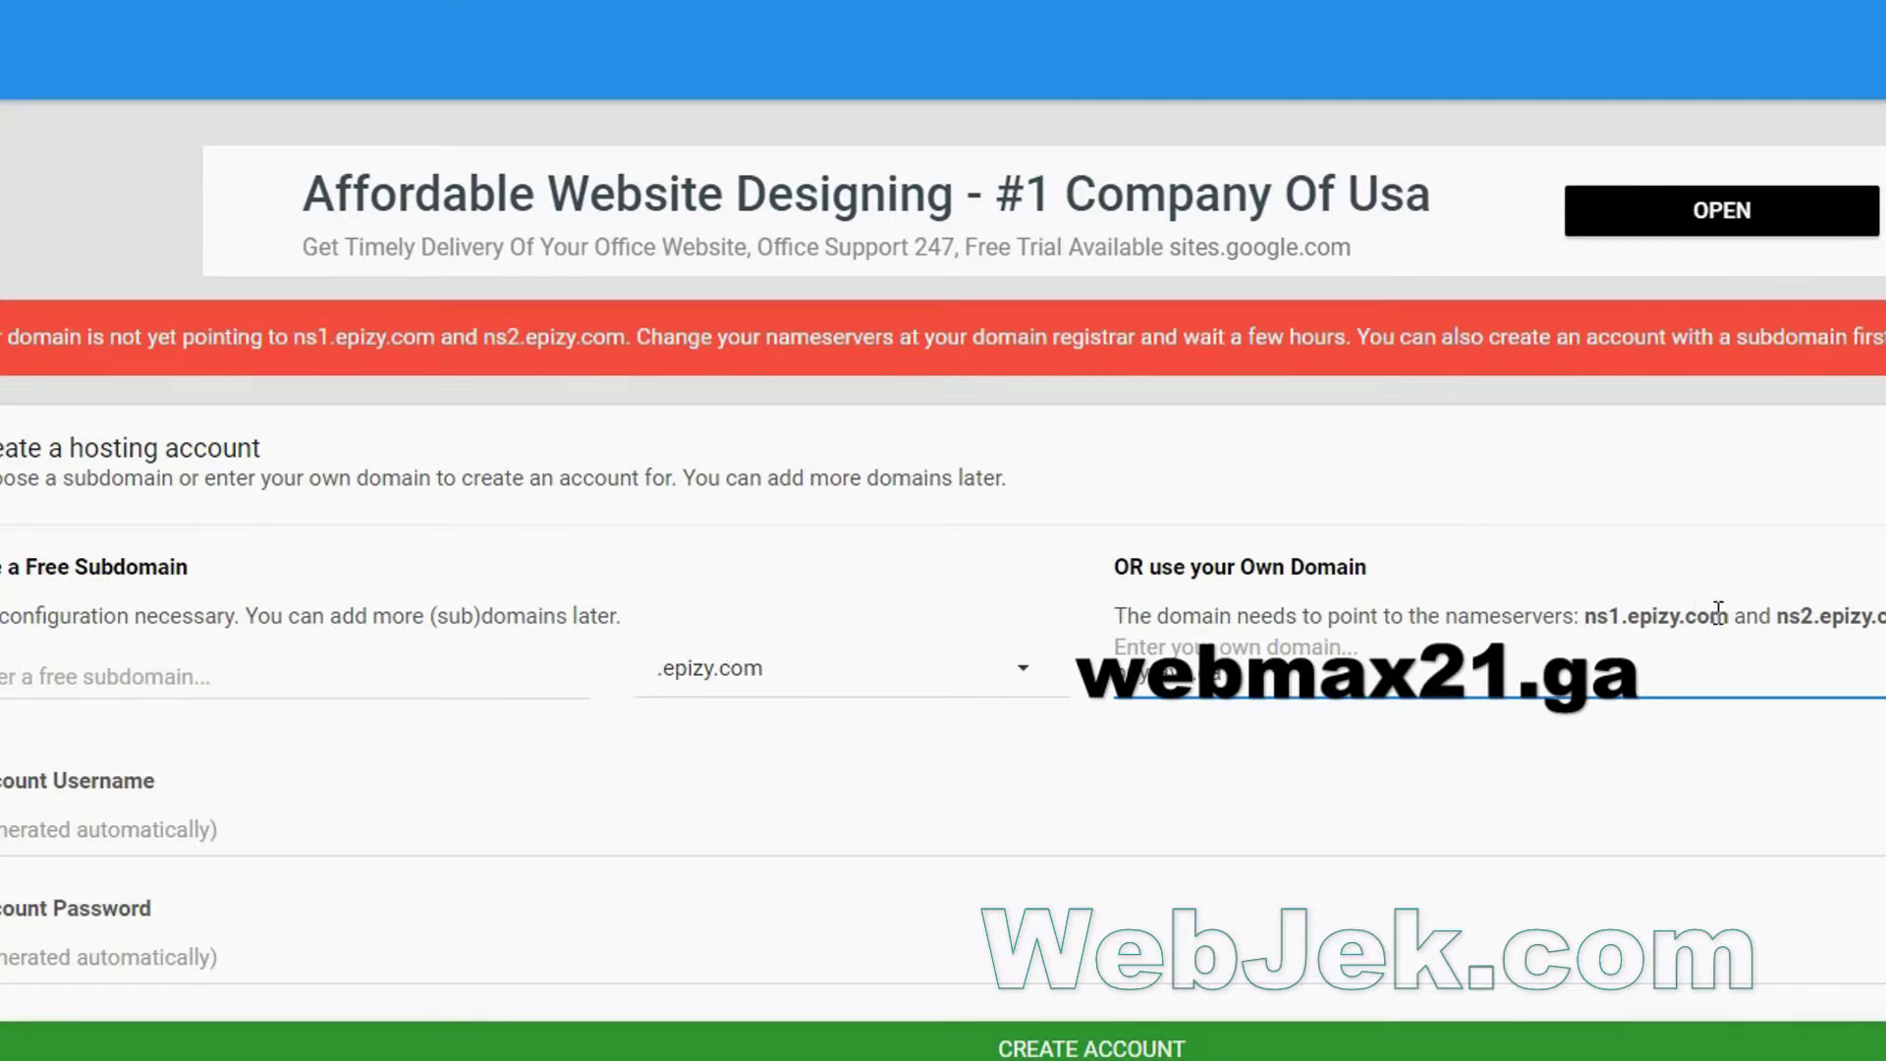
drag(1734, 615, 1587, 616)
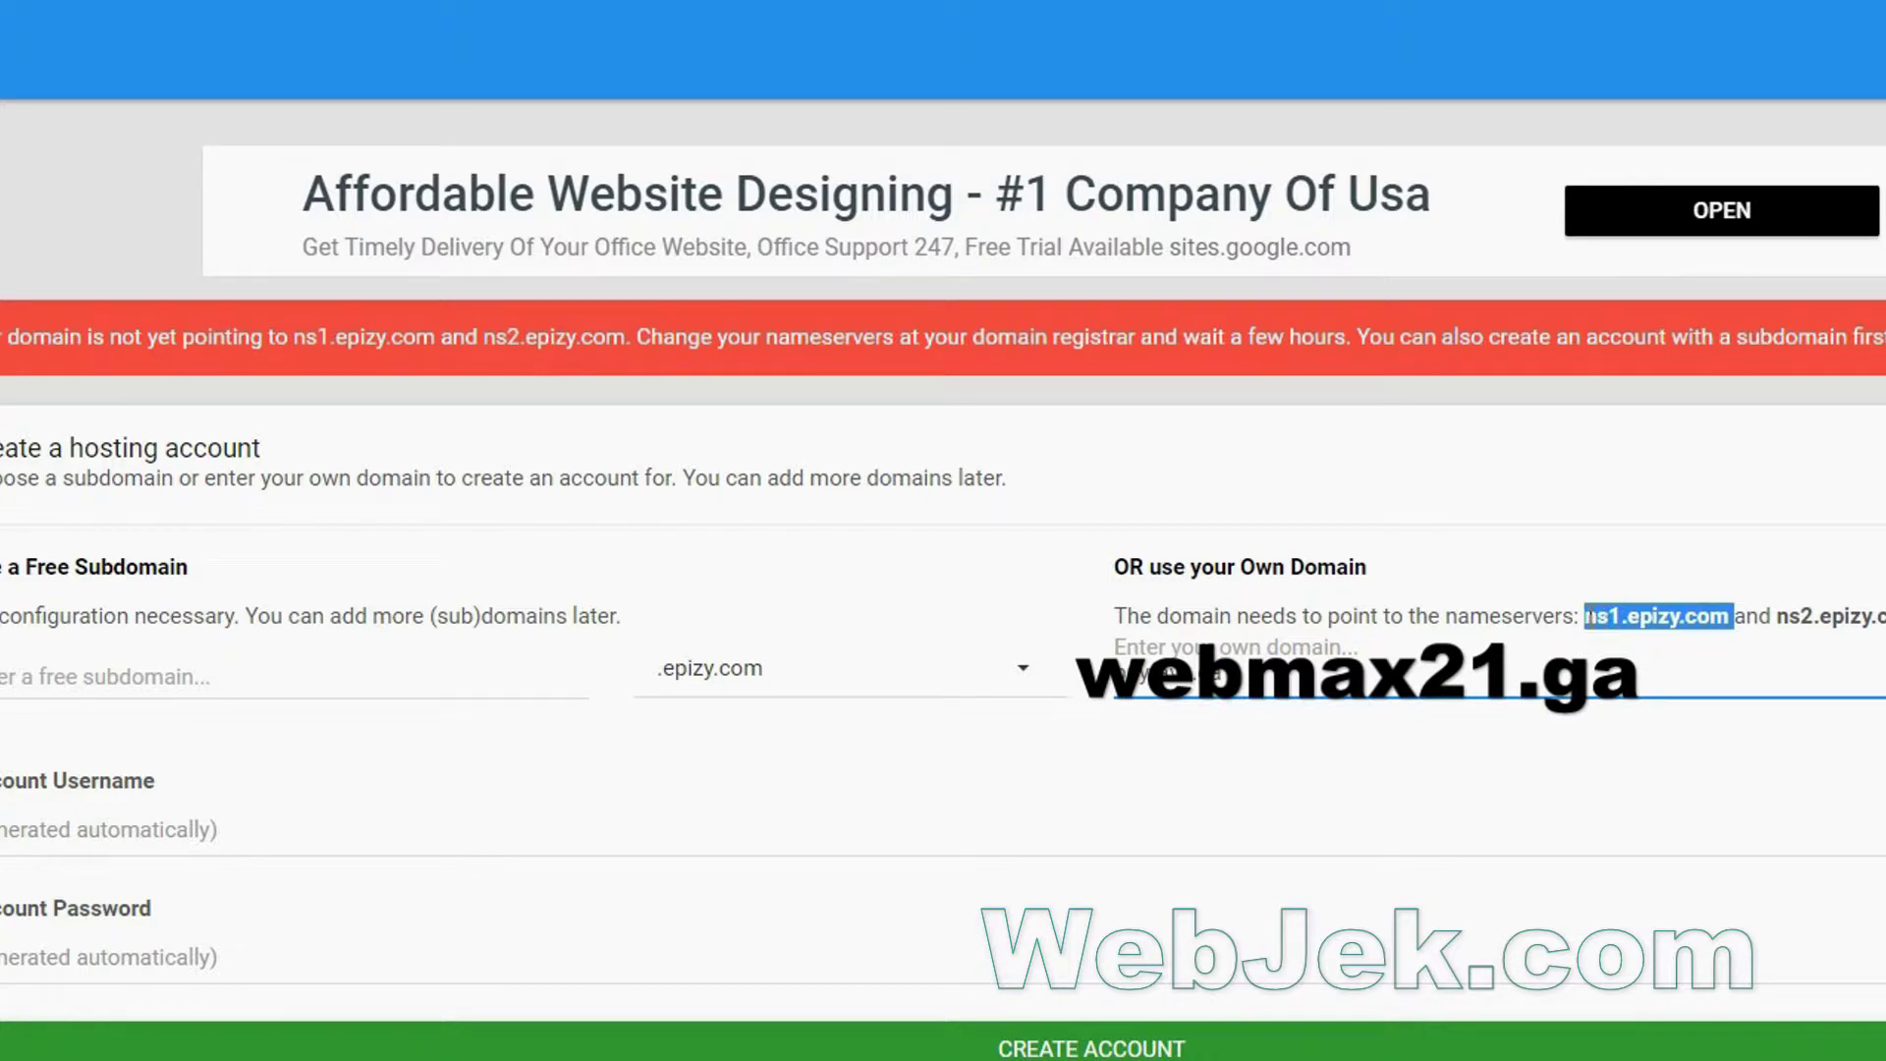
right_click(1598, 615)
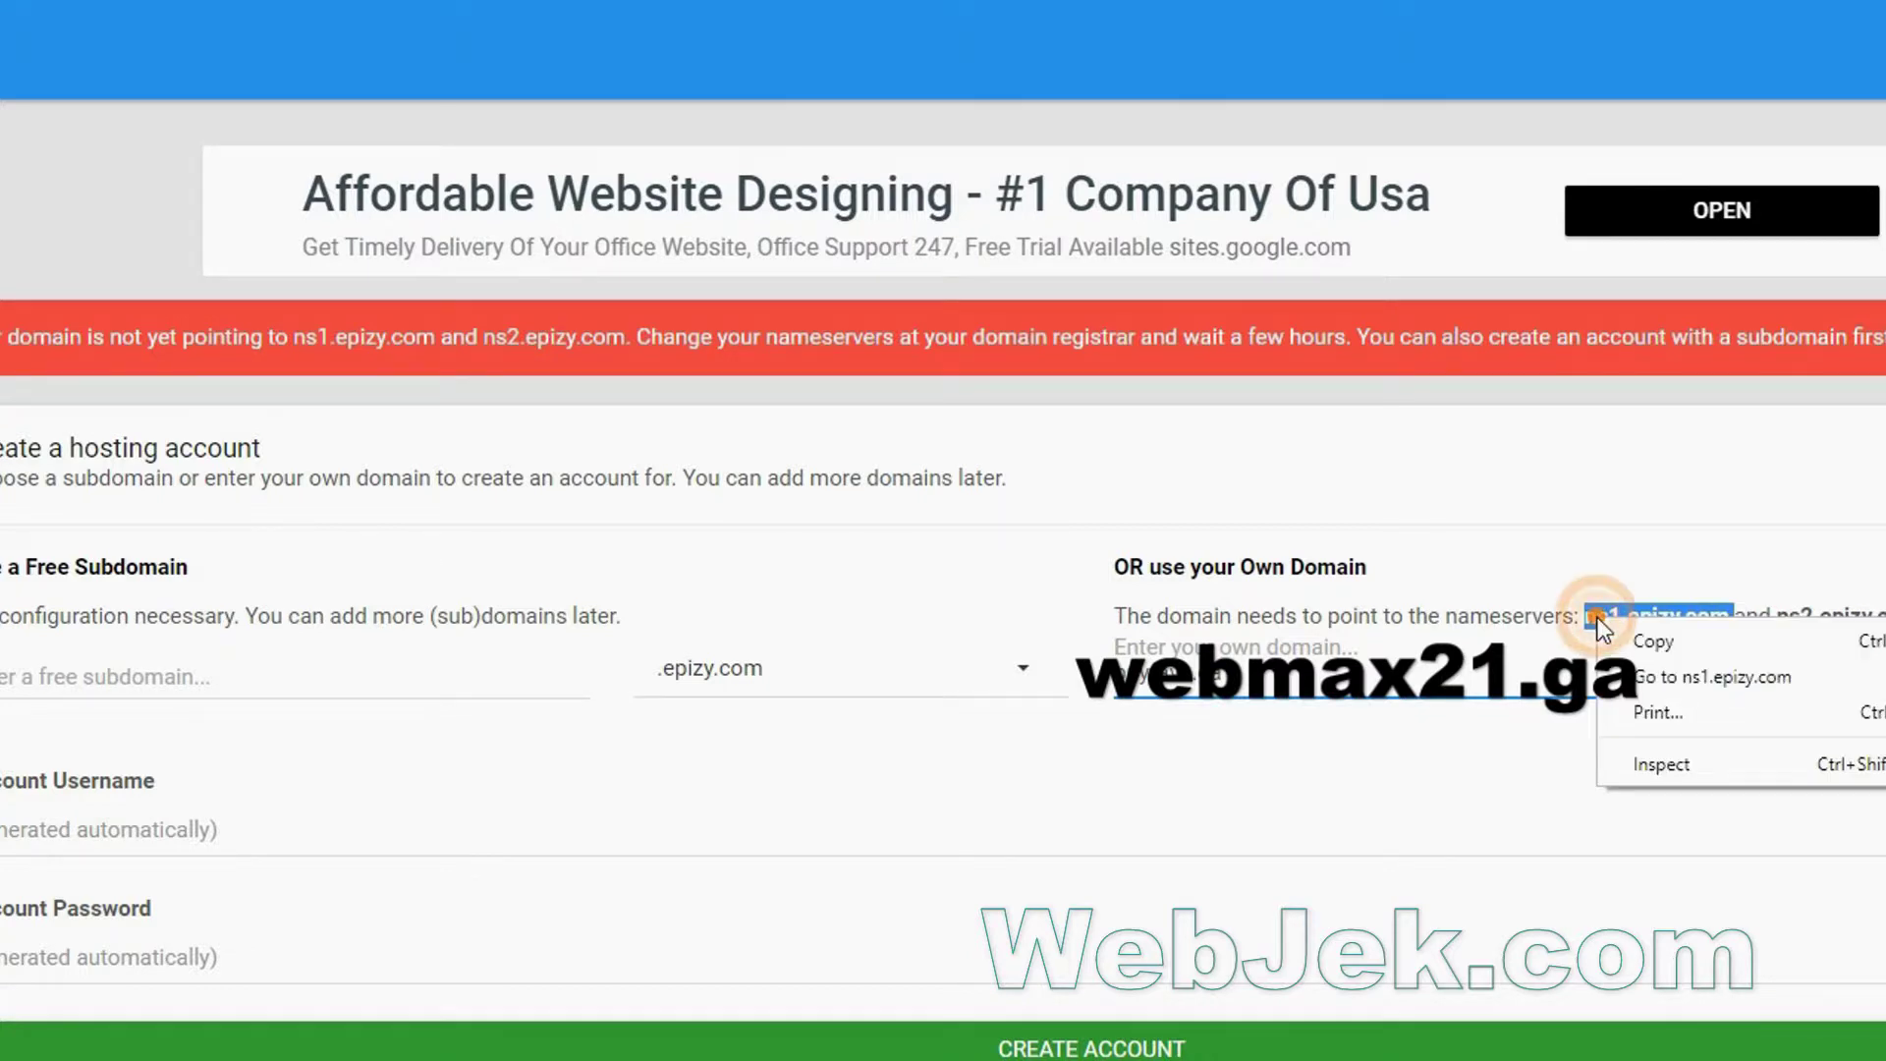
click(1646, 640)
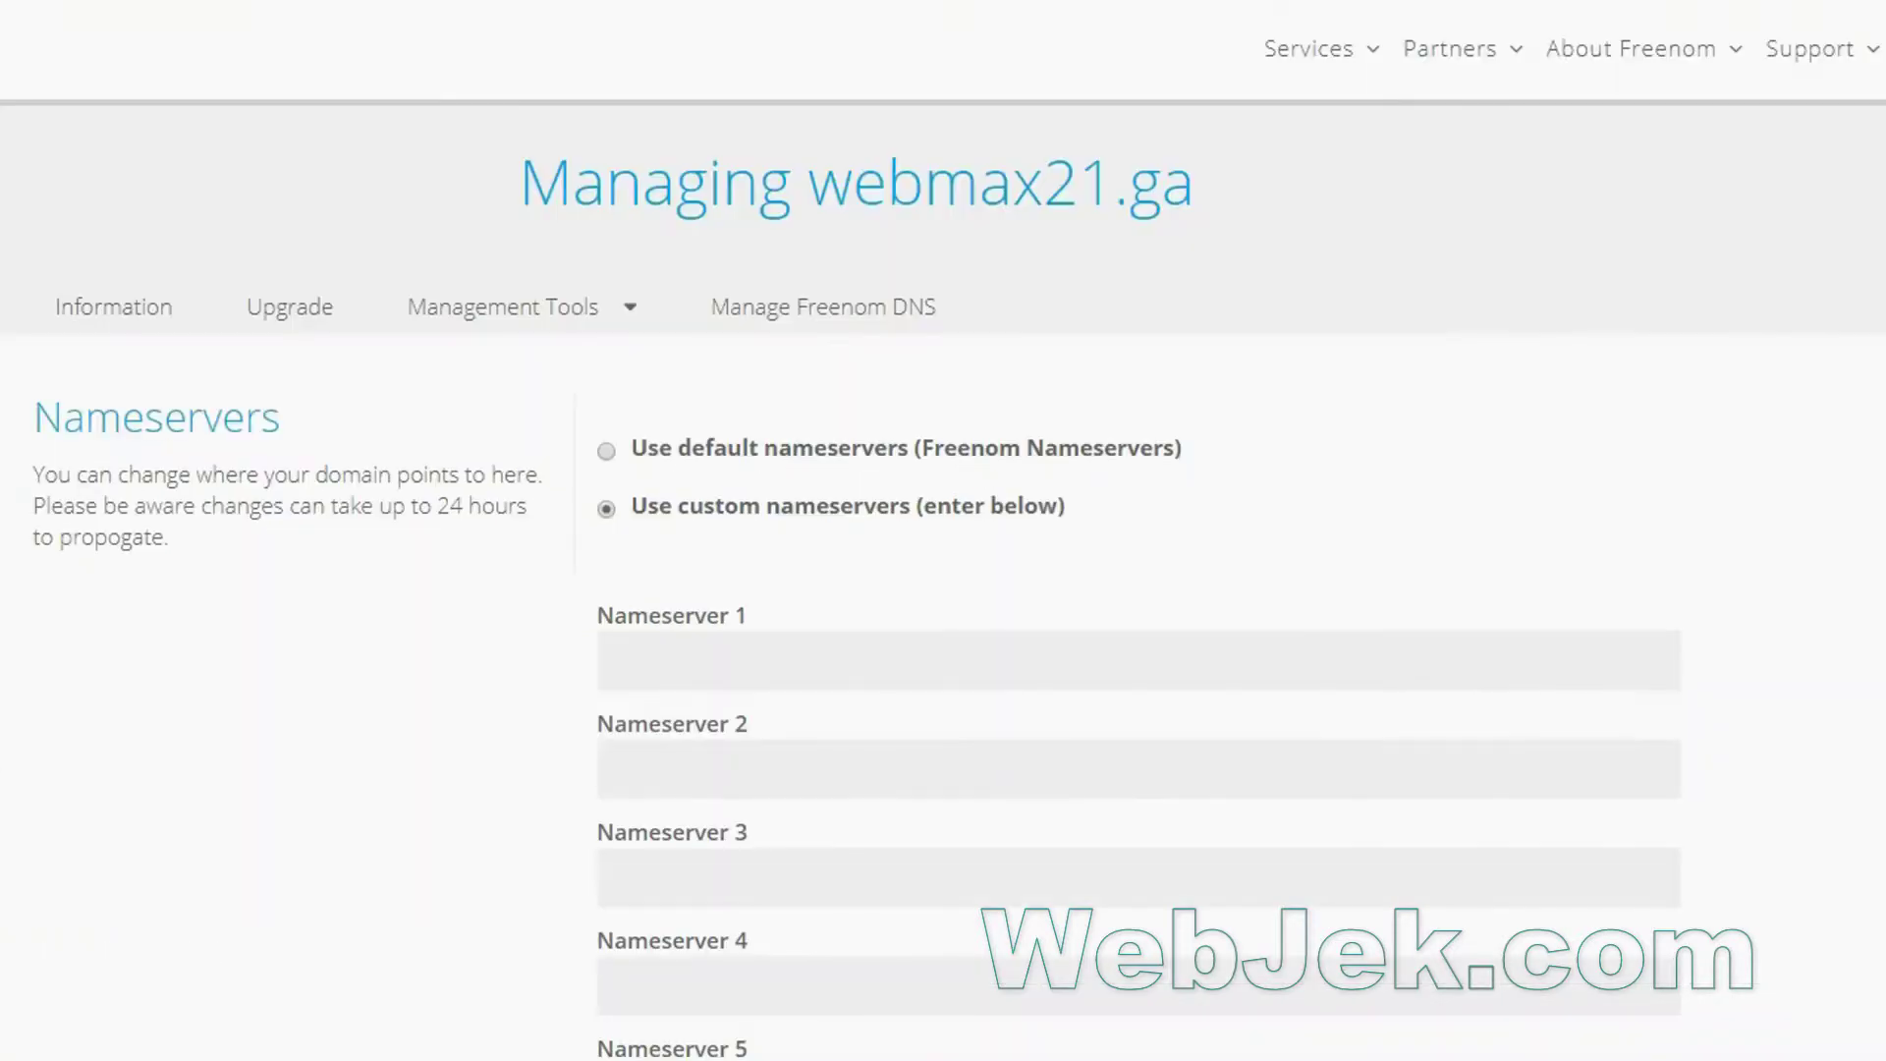
click(610, 665)
key(ctrl+v)
key(Tab)
key(ctrl+v)
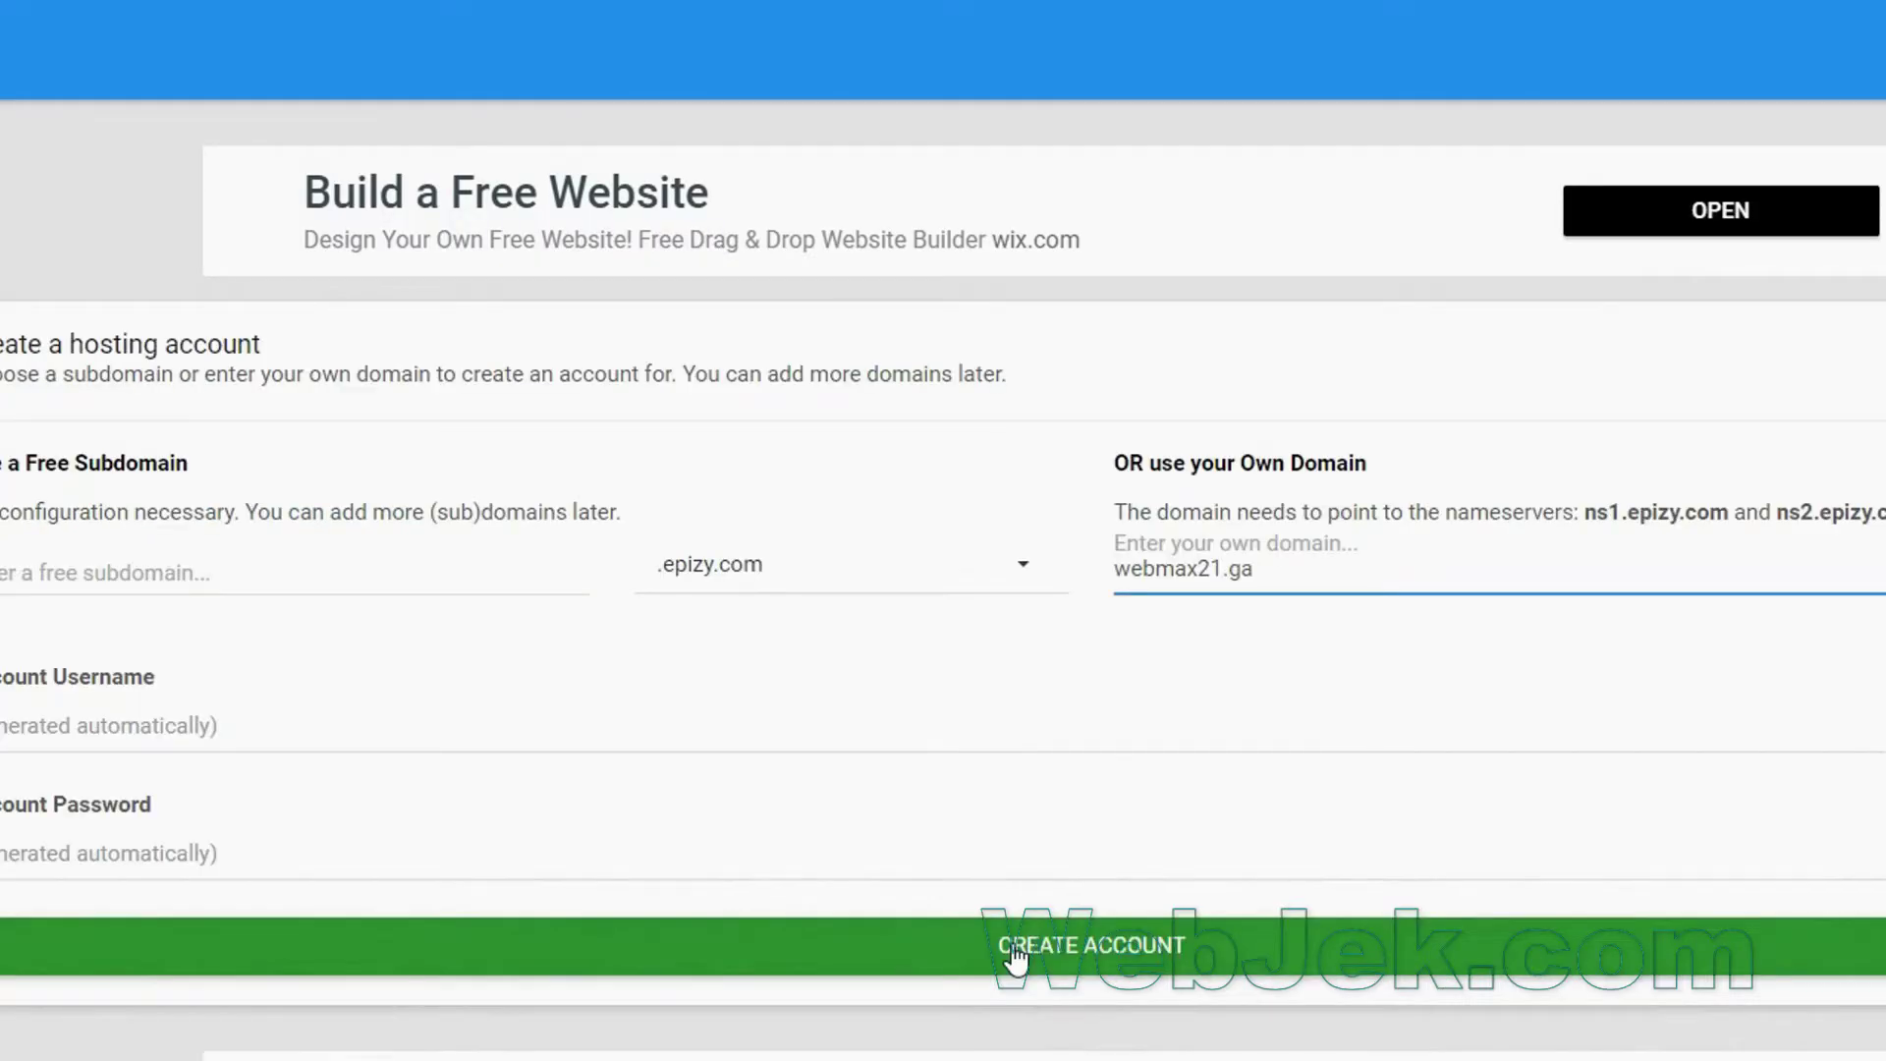
Create the webmax21.ga hosting account and view it in the client area from the confirmation e-mail.
click(1010, 947)
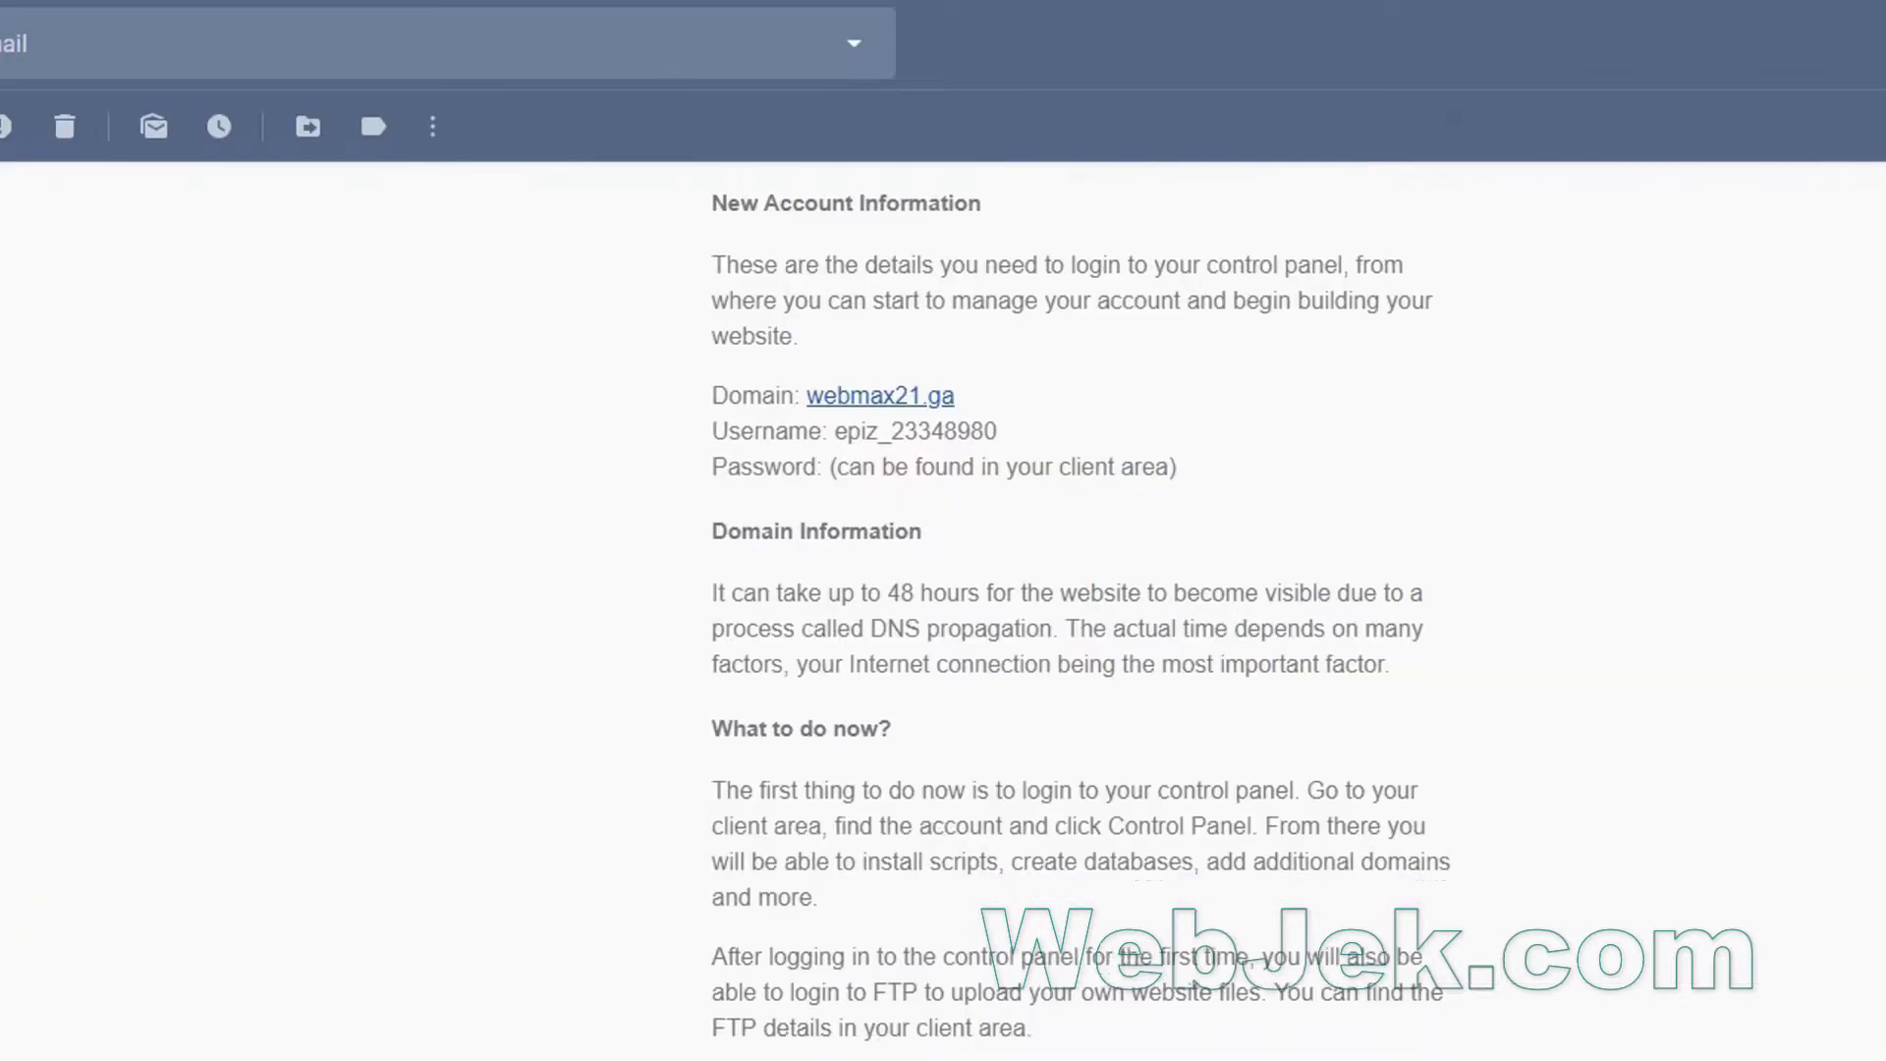
scroll(1080, 609, down, 2)
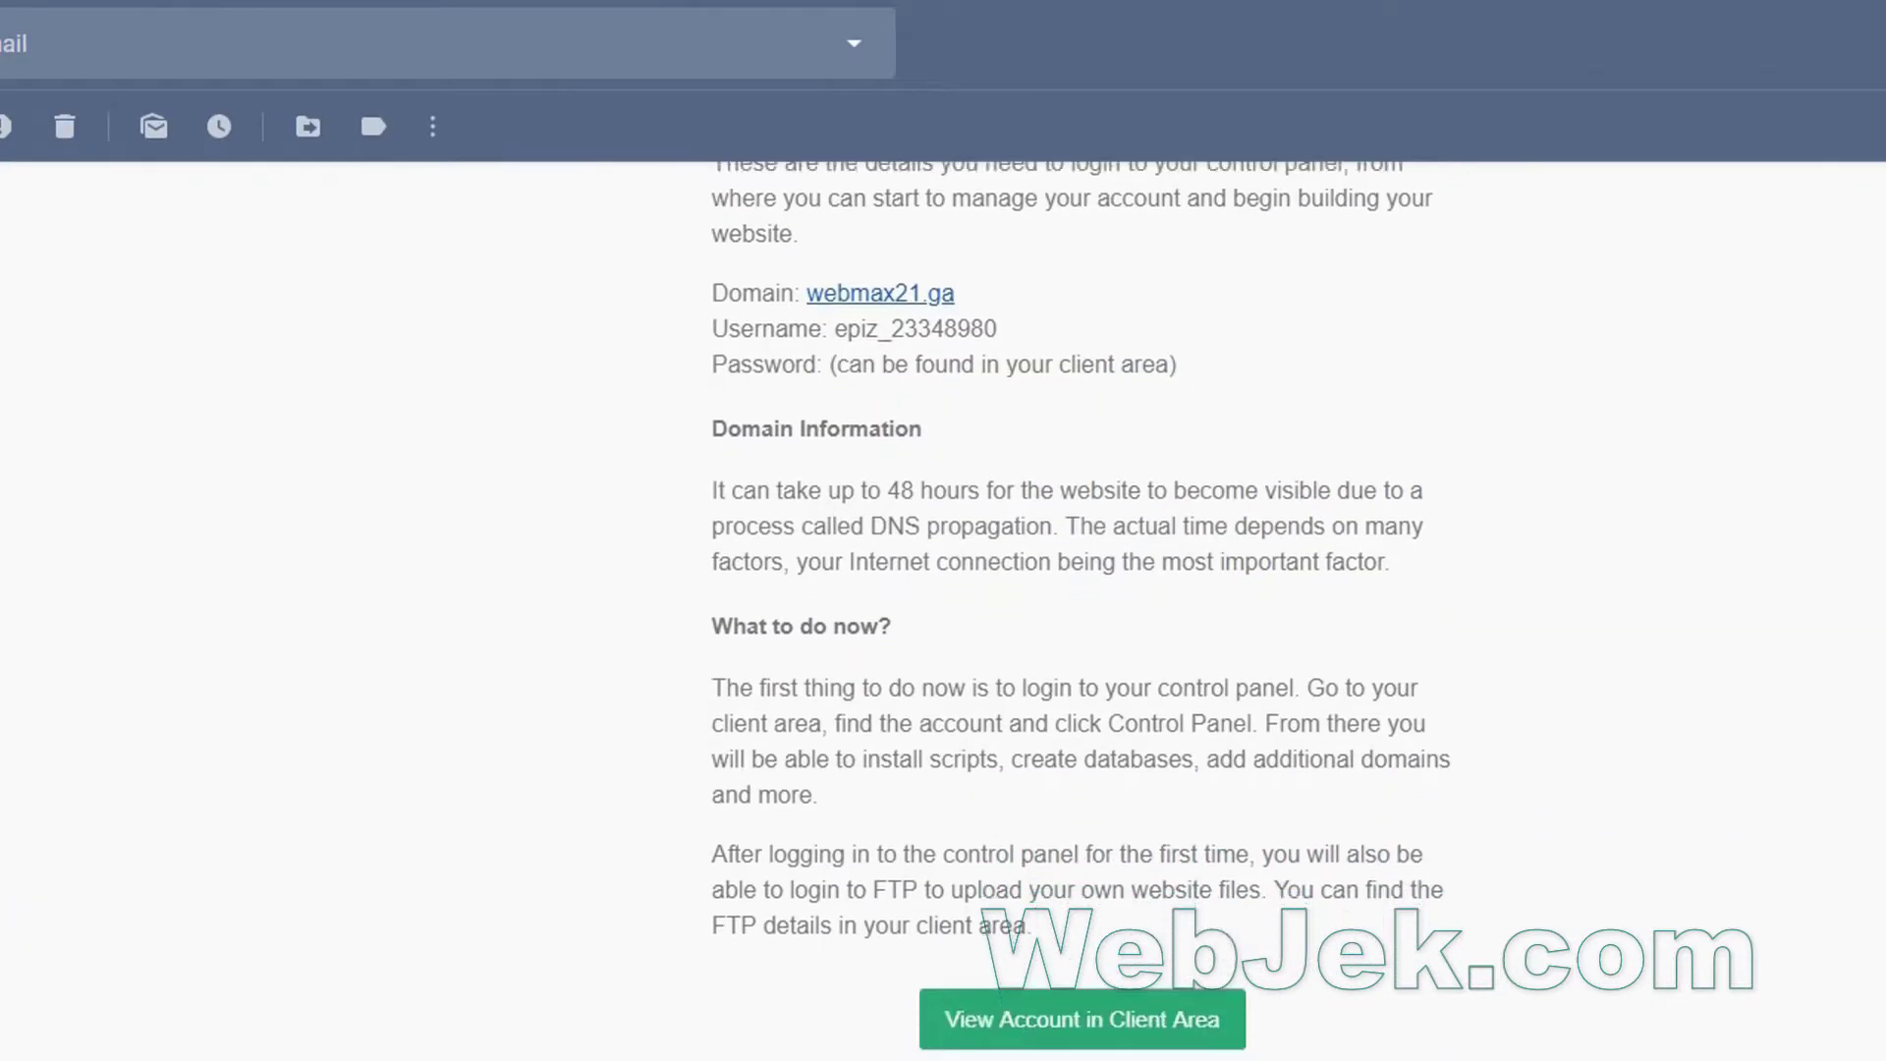
scroll(1081, 609, down, 2)
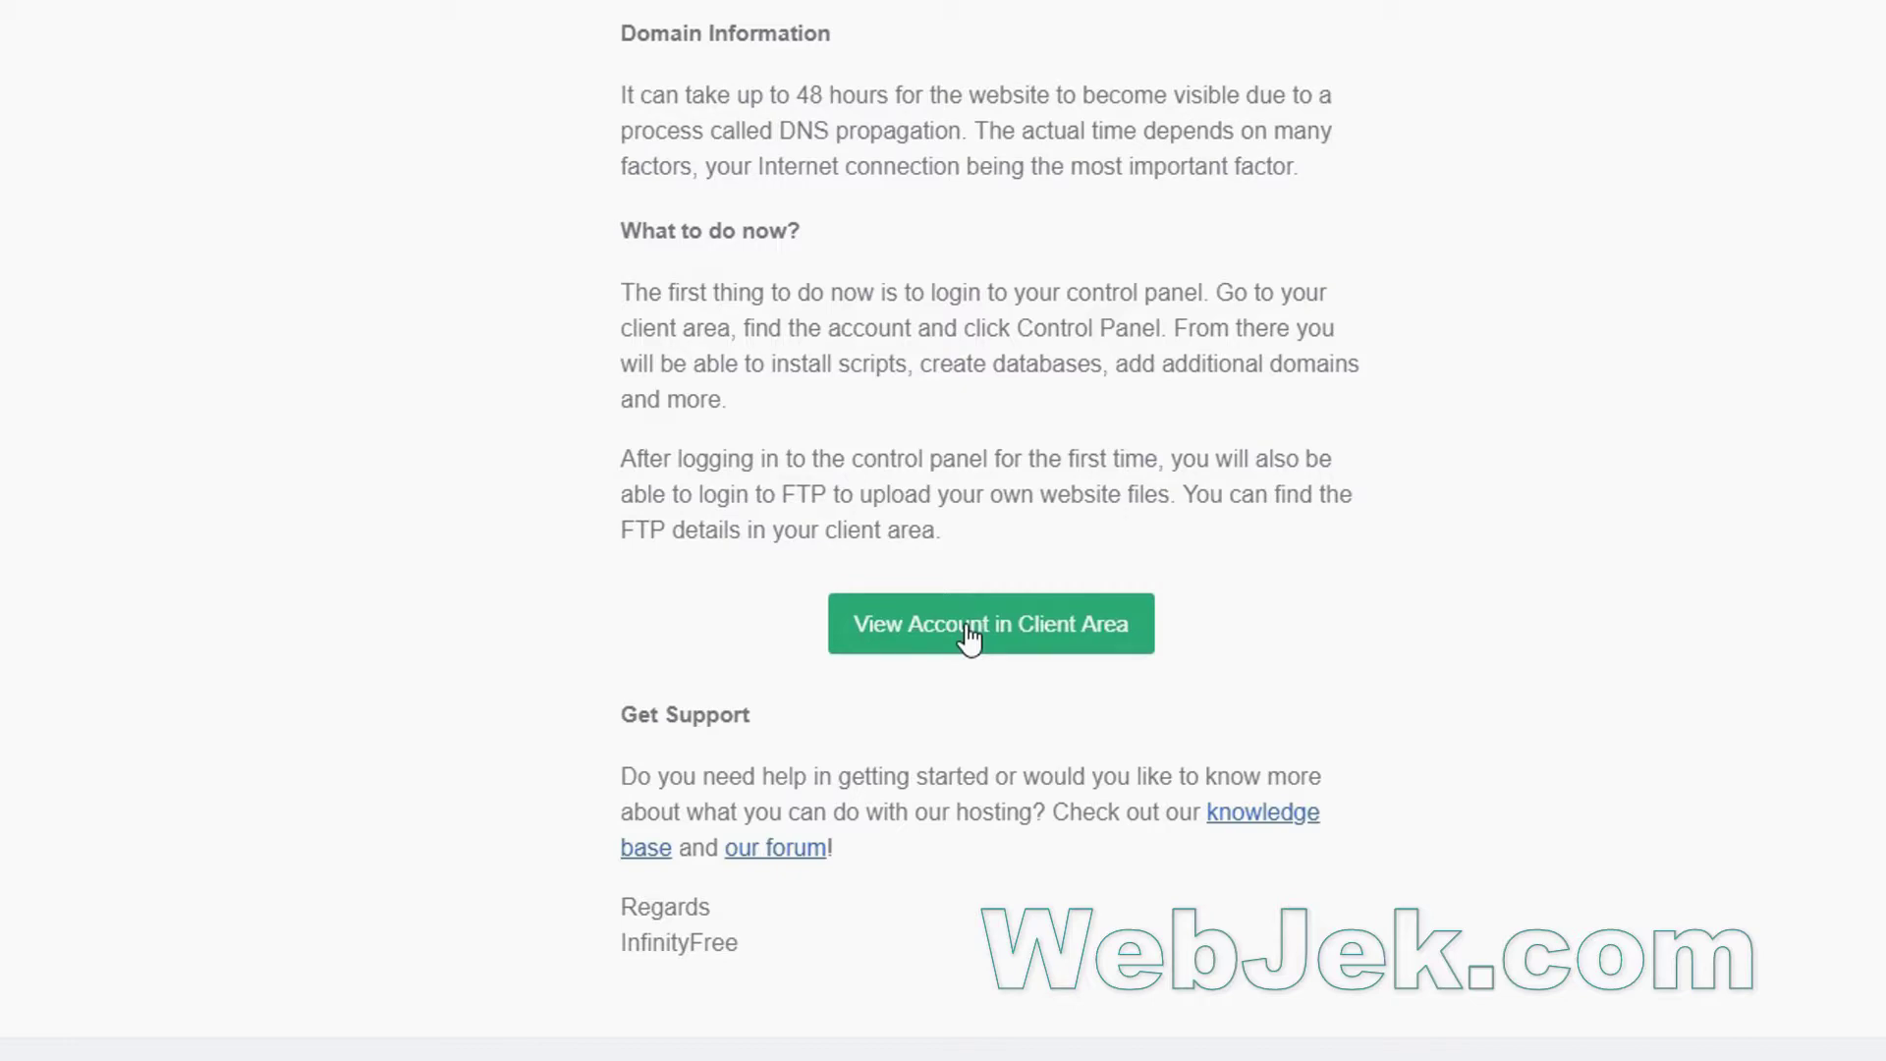
click(967, 629)
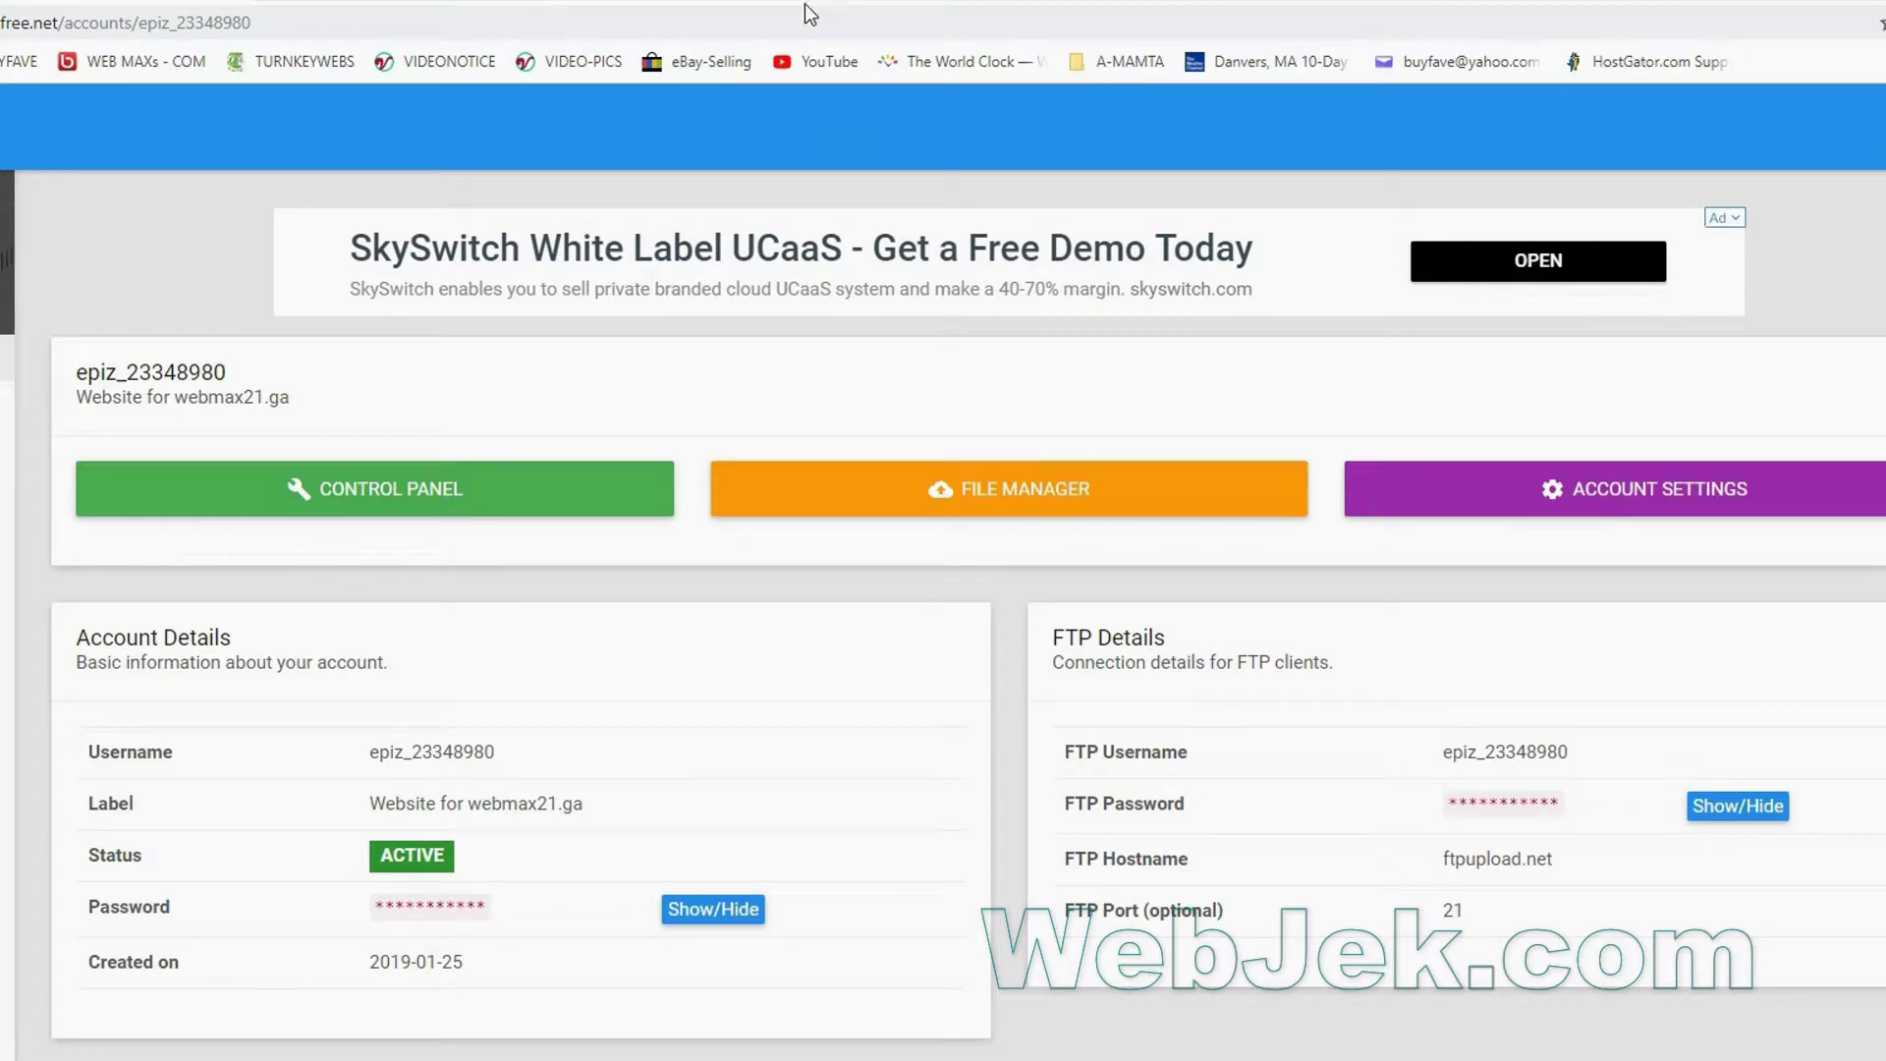
Open the account's cPanel control panel and scroll down toward the Software section.
click(407, 487)
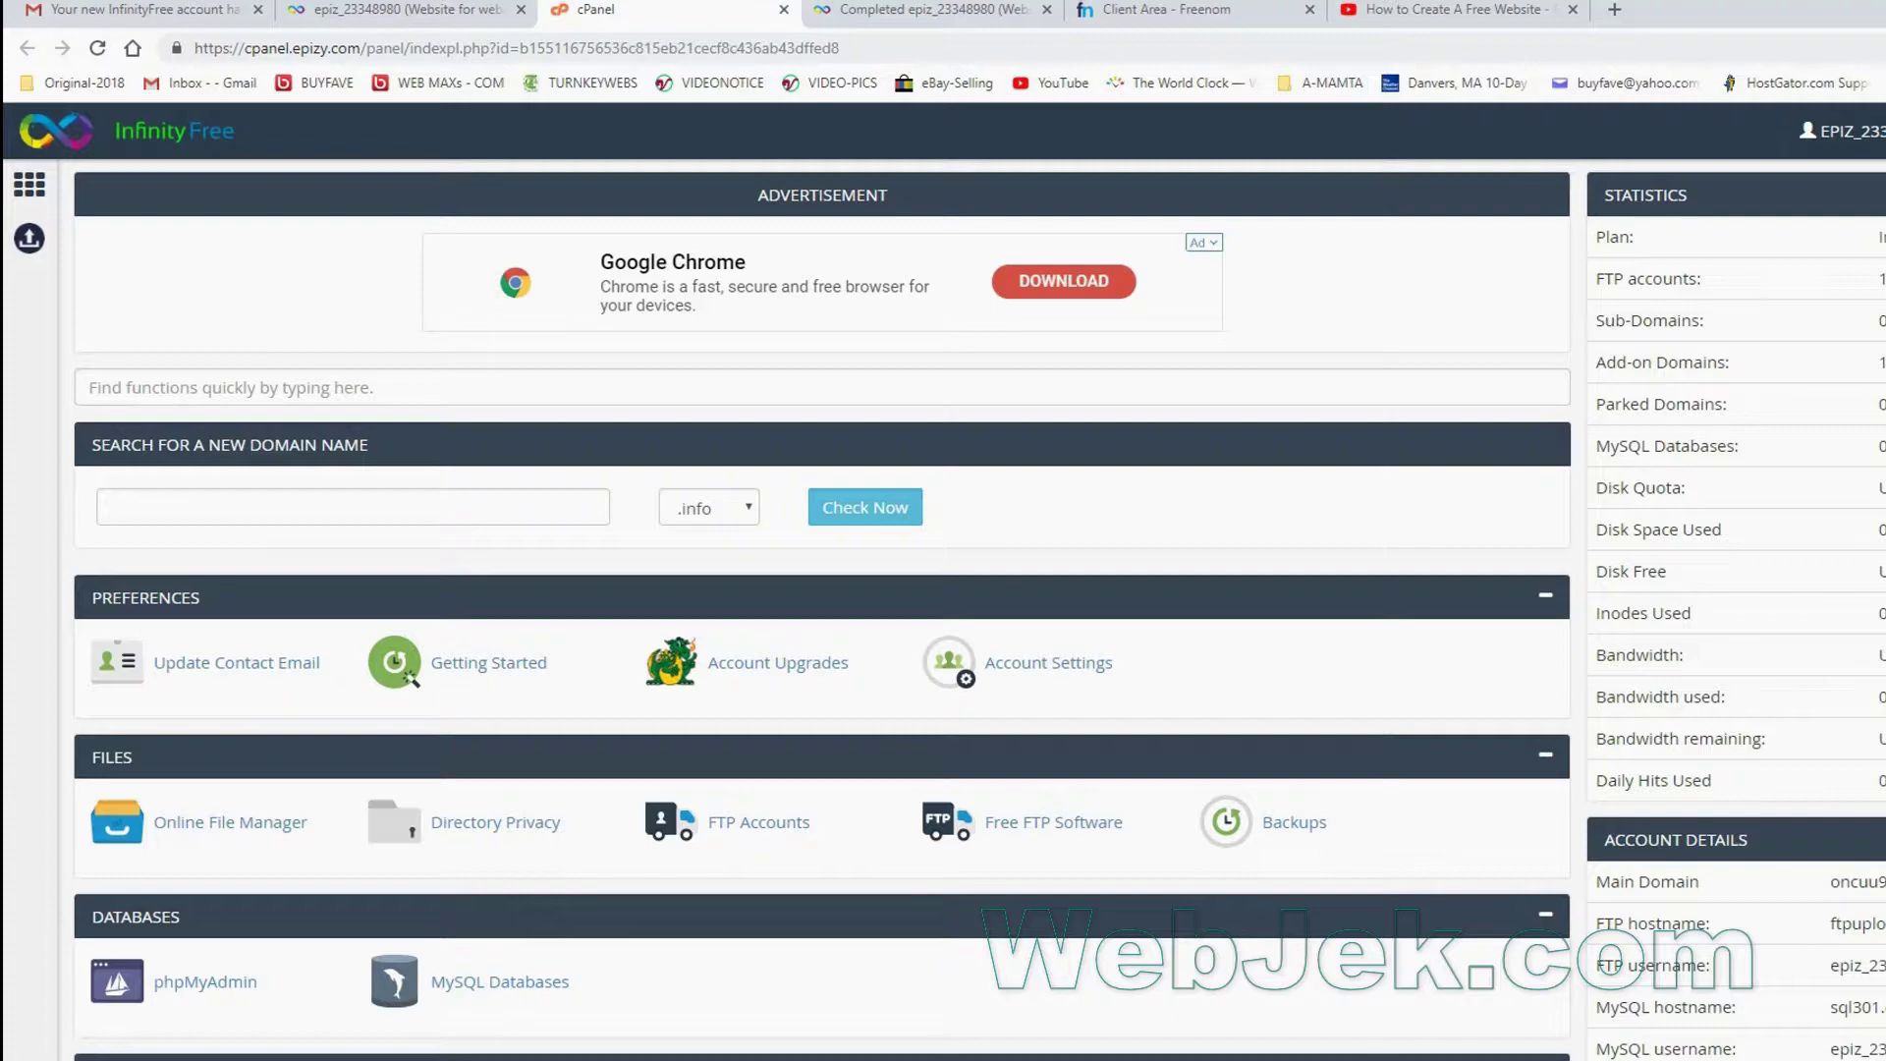
scroll(822, 609, down, 5)
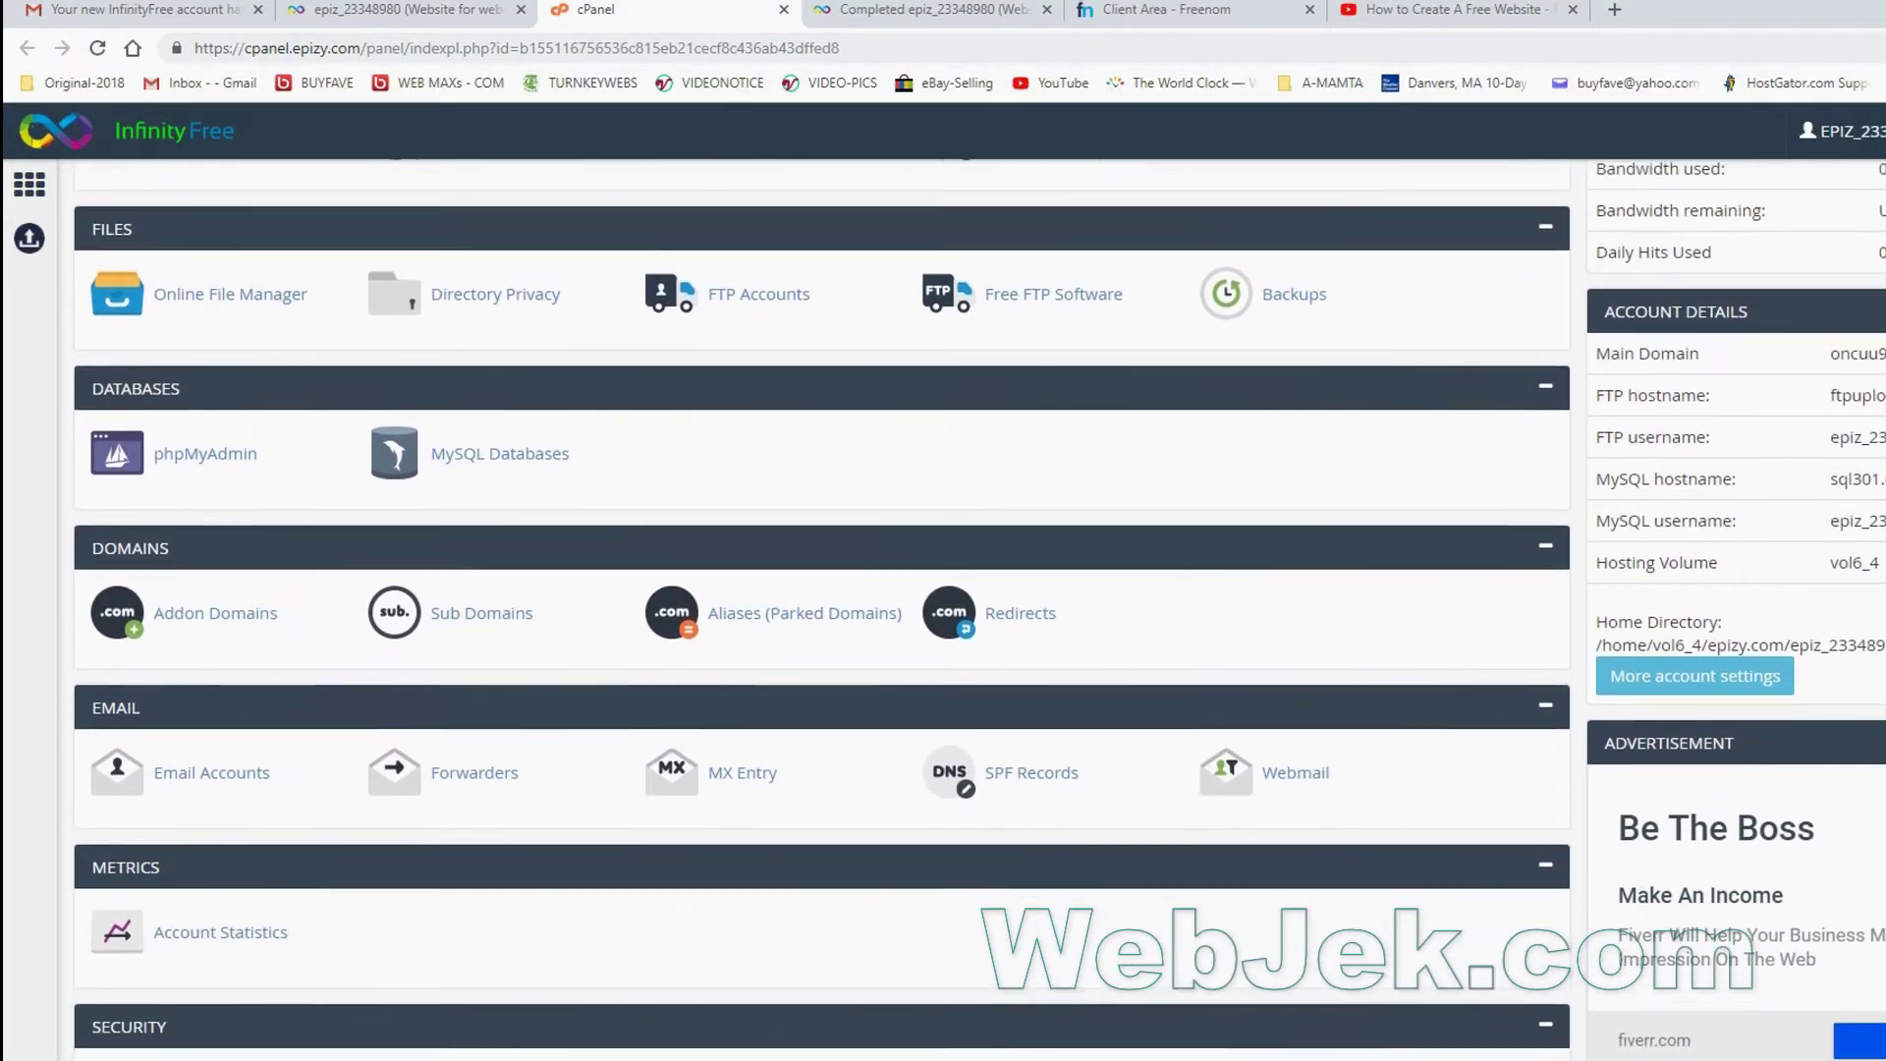
scroll(822, 609, down, 5)
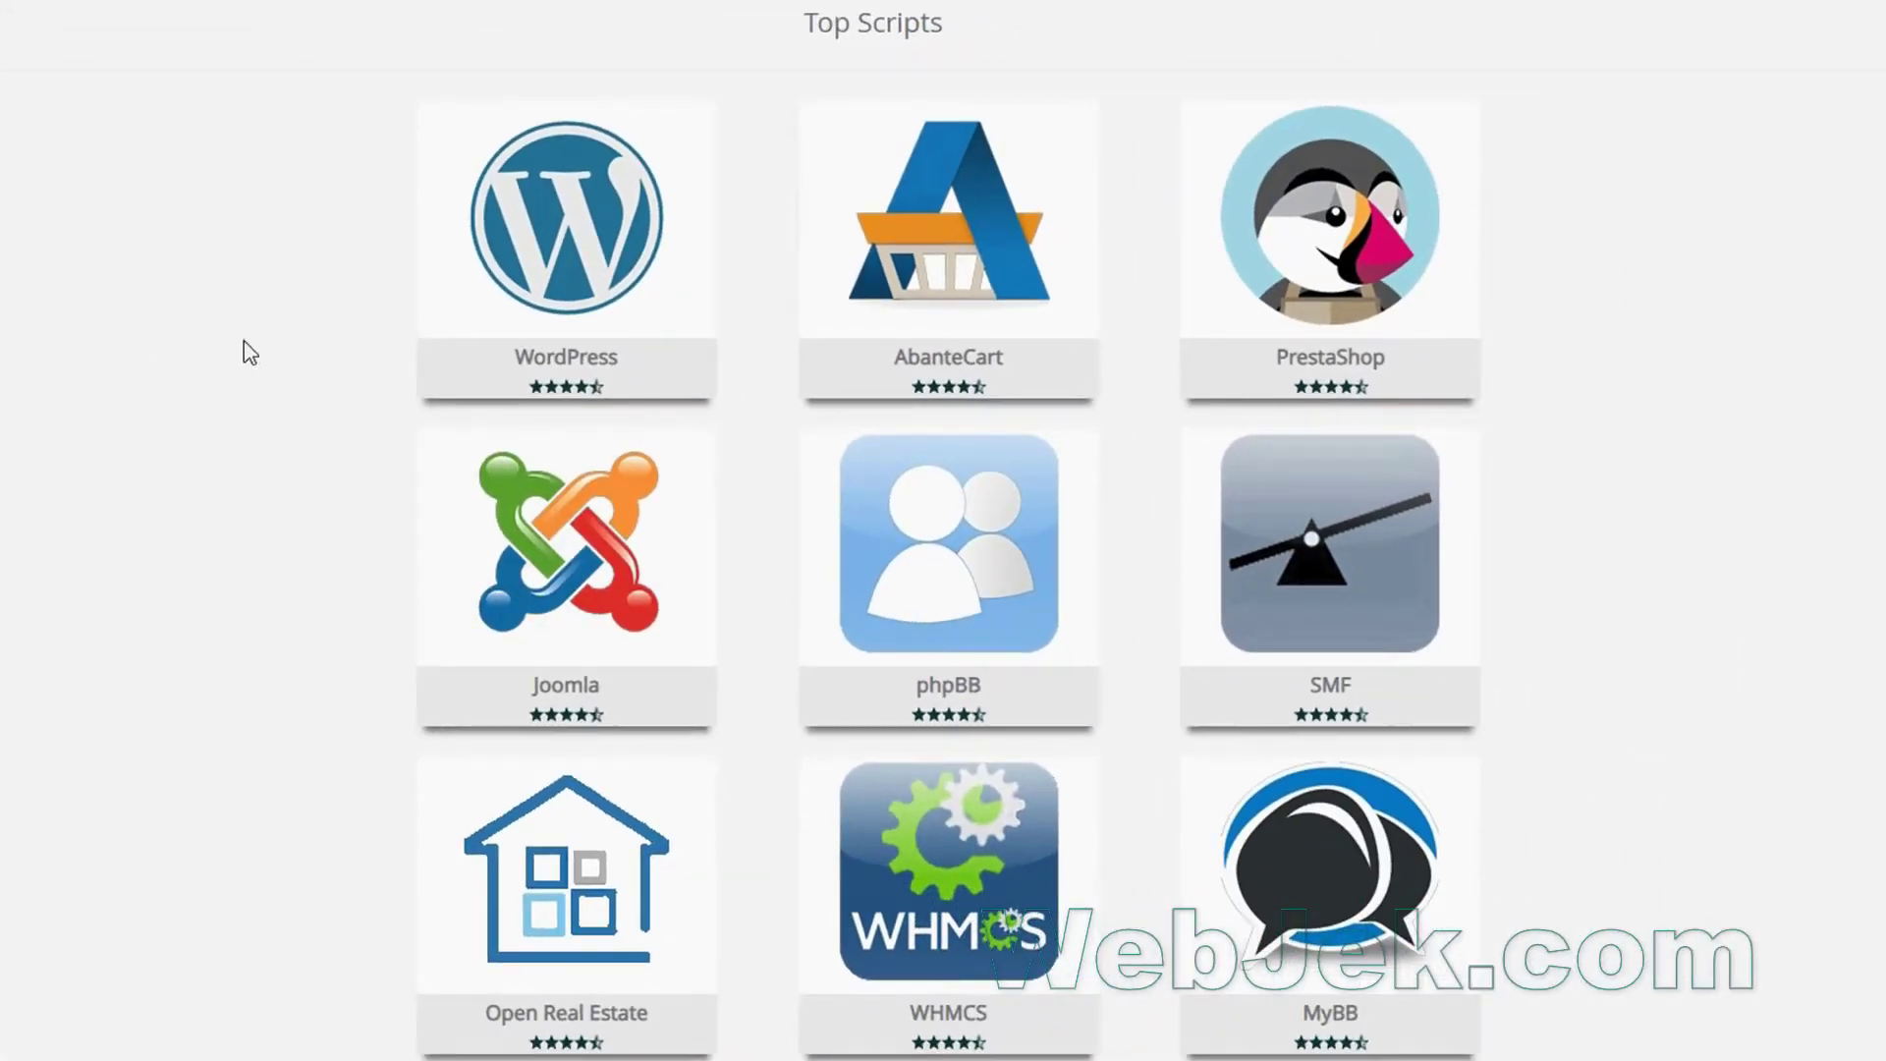
Launch the WordPress installer from Softaculous's Top Scripts, bringing up its form for webmax21.ga.
mouse_move(1368, 626)
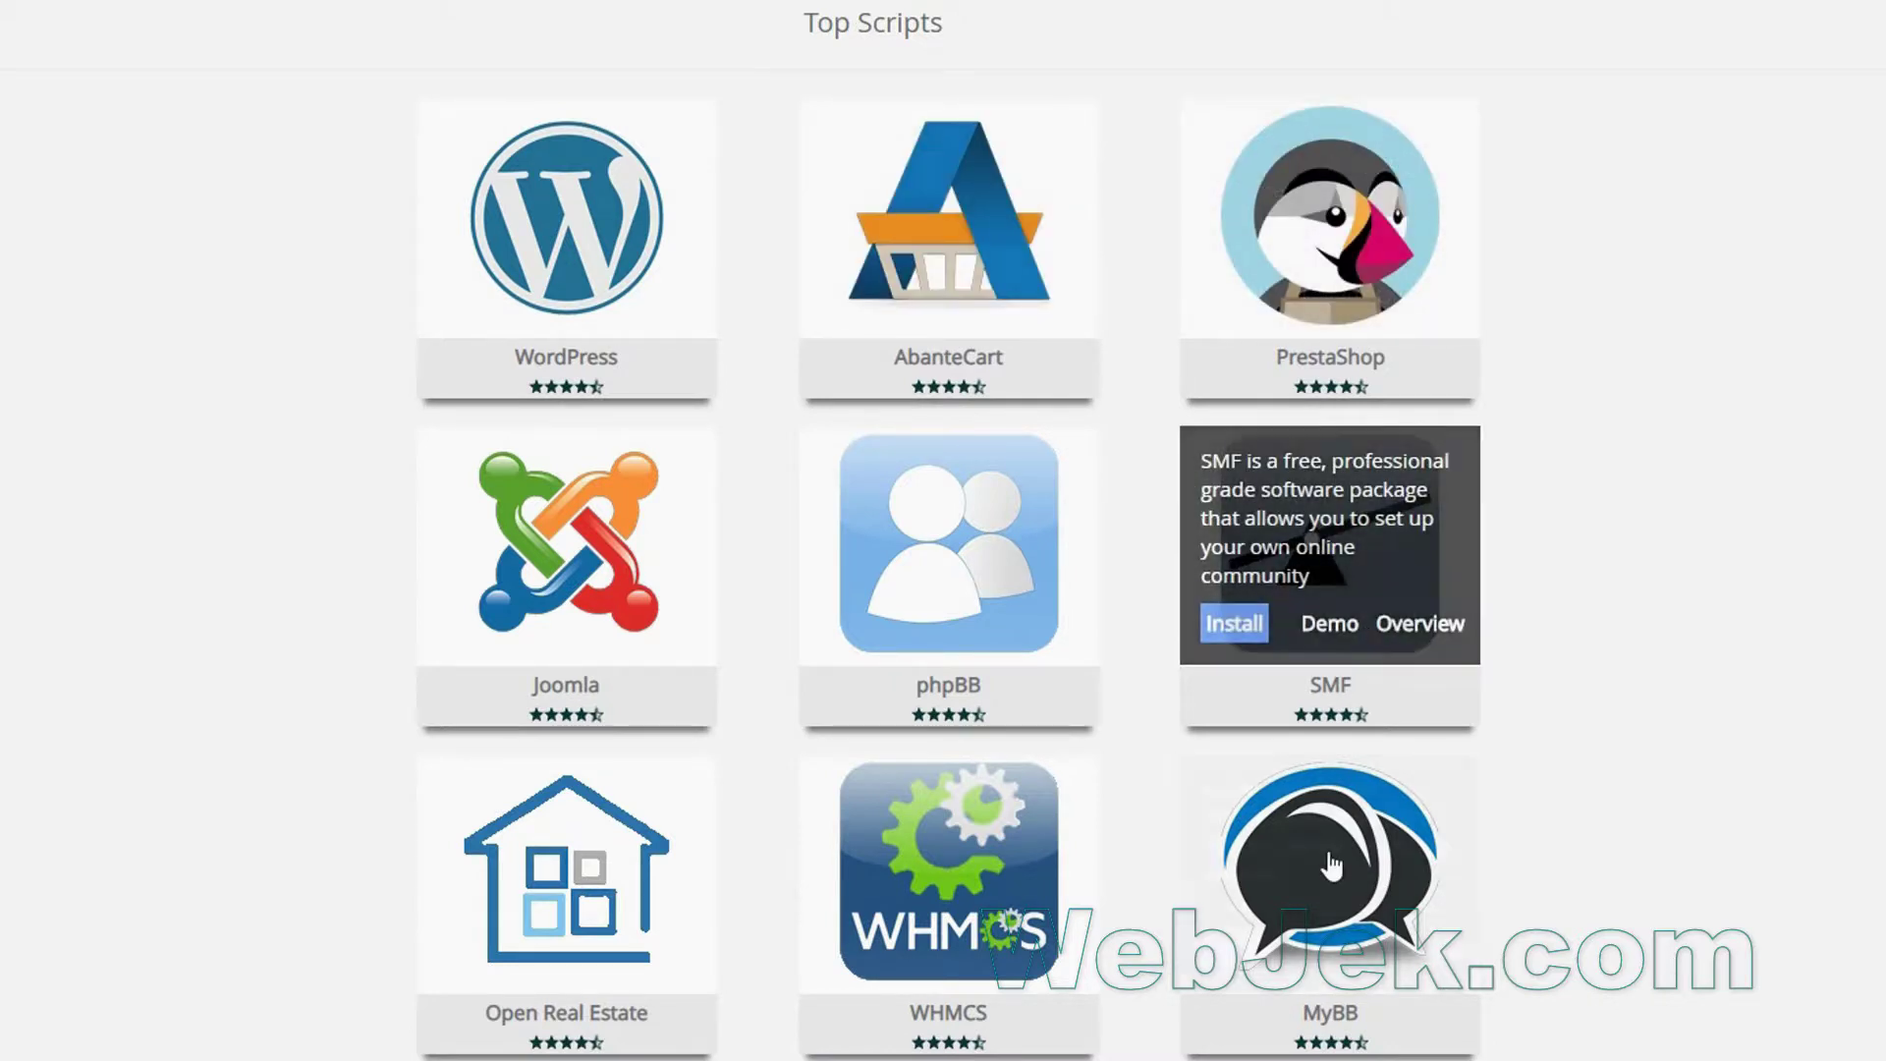
mouse_move(481, 923)
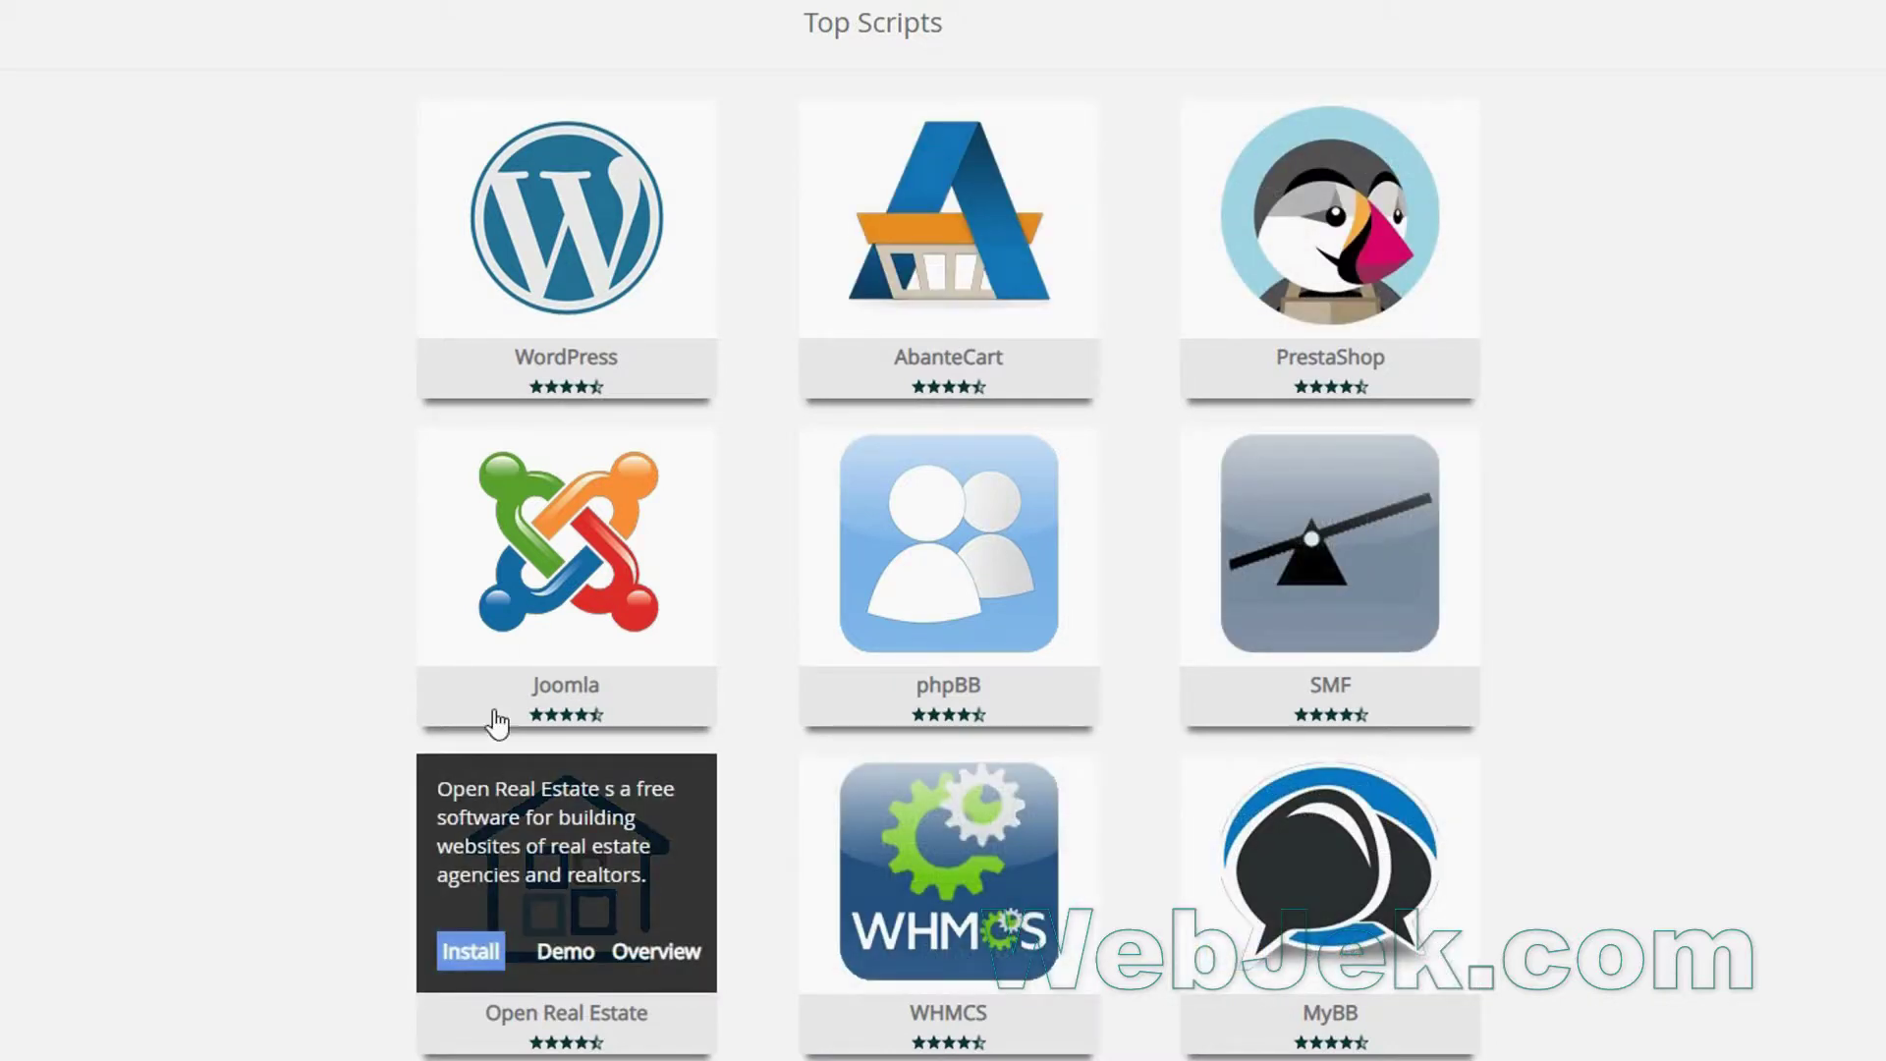
mouse_move(868, 616)
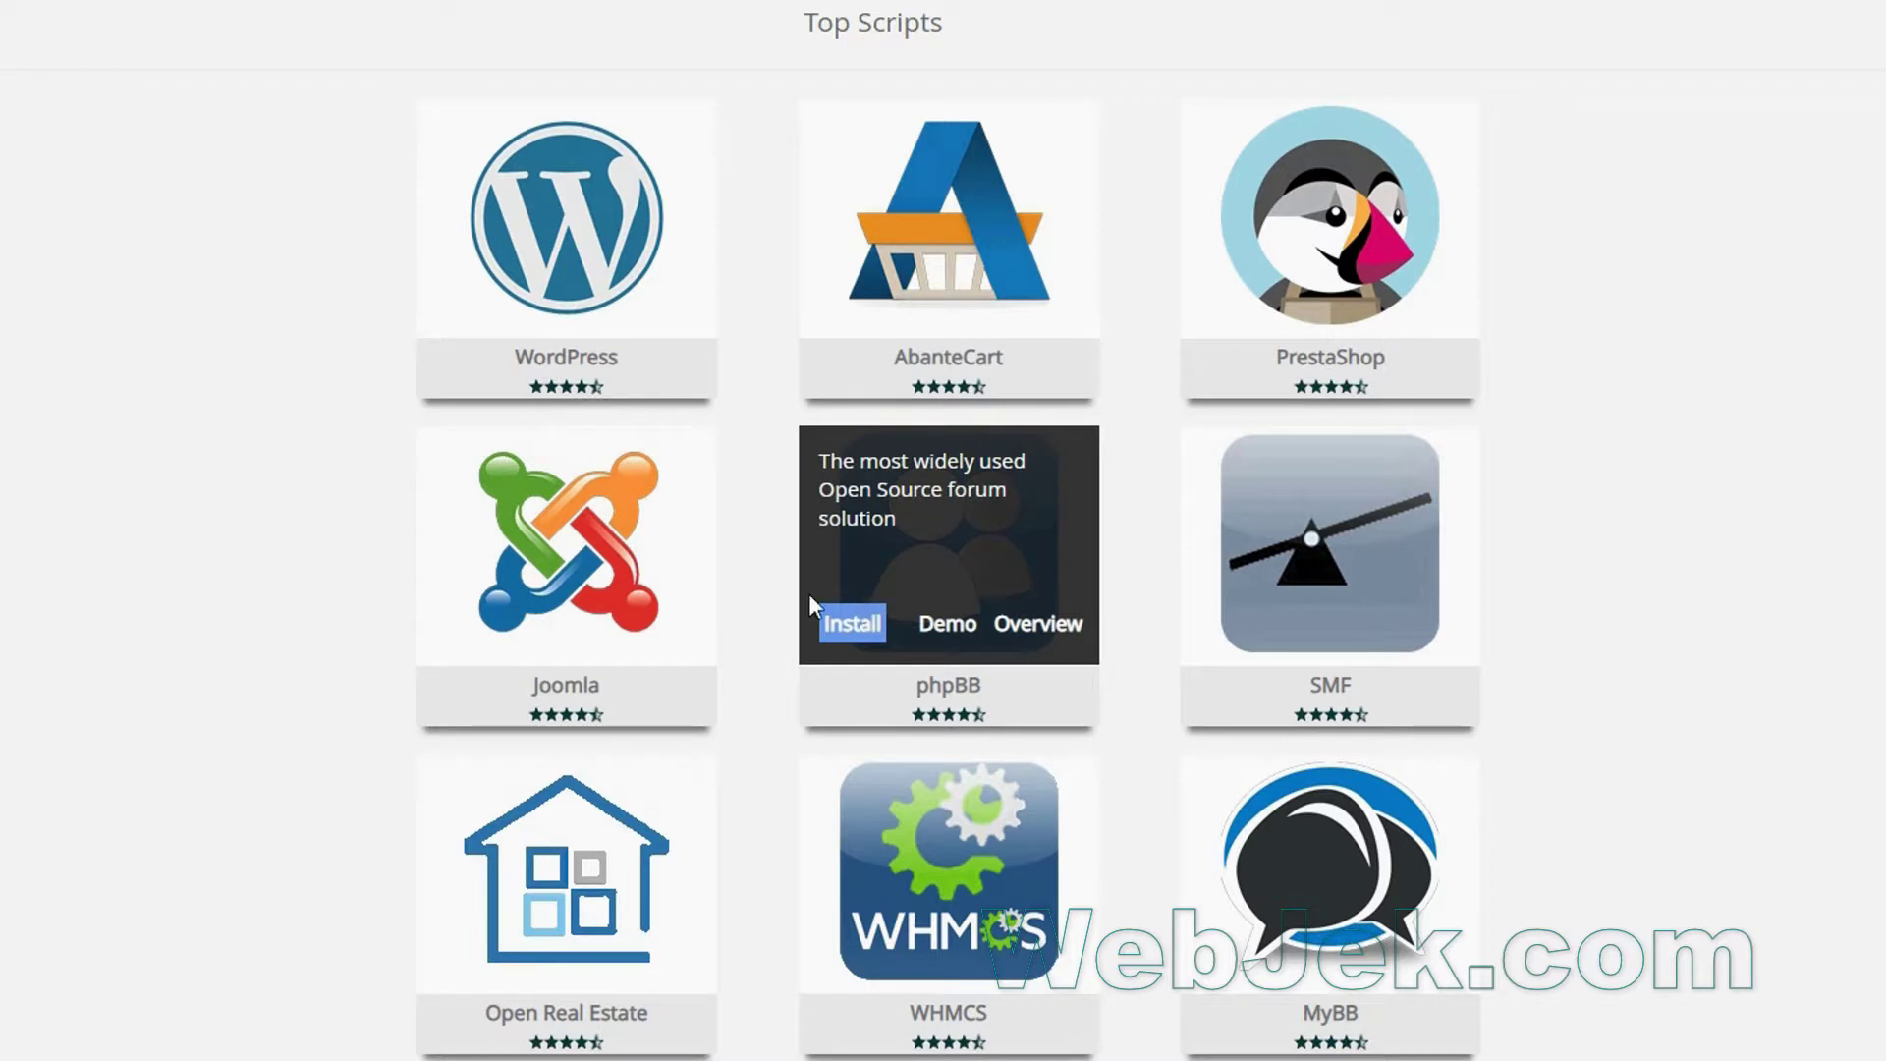
mouse_move(561, 279)
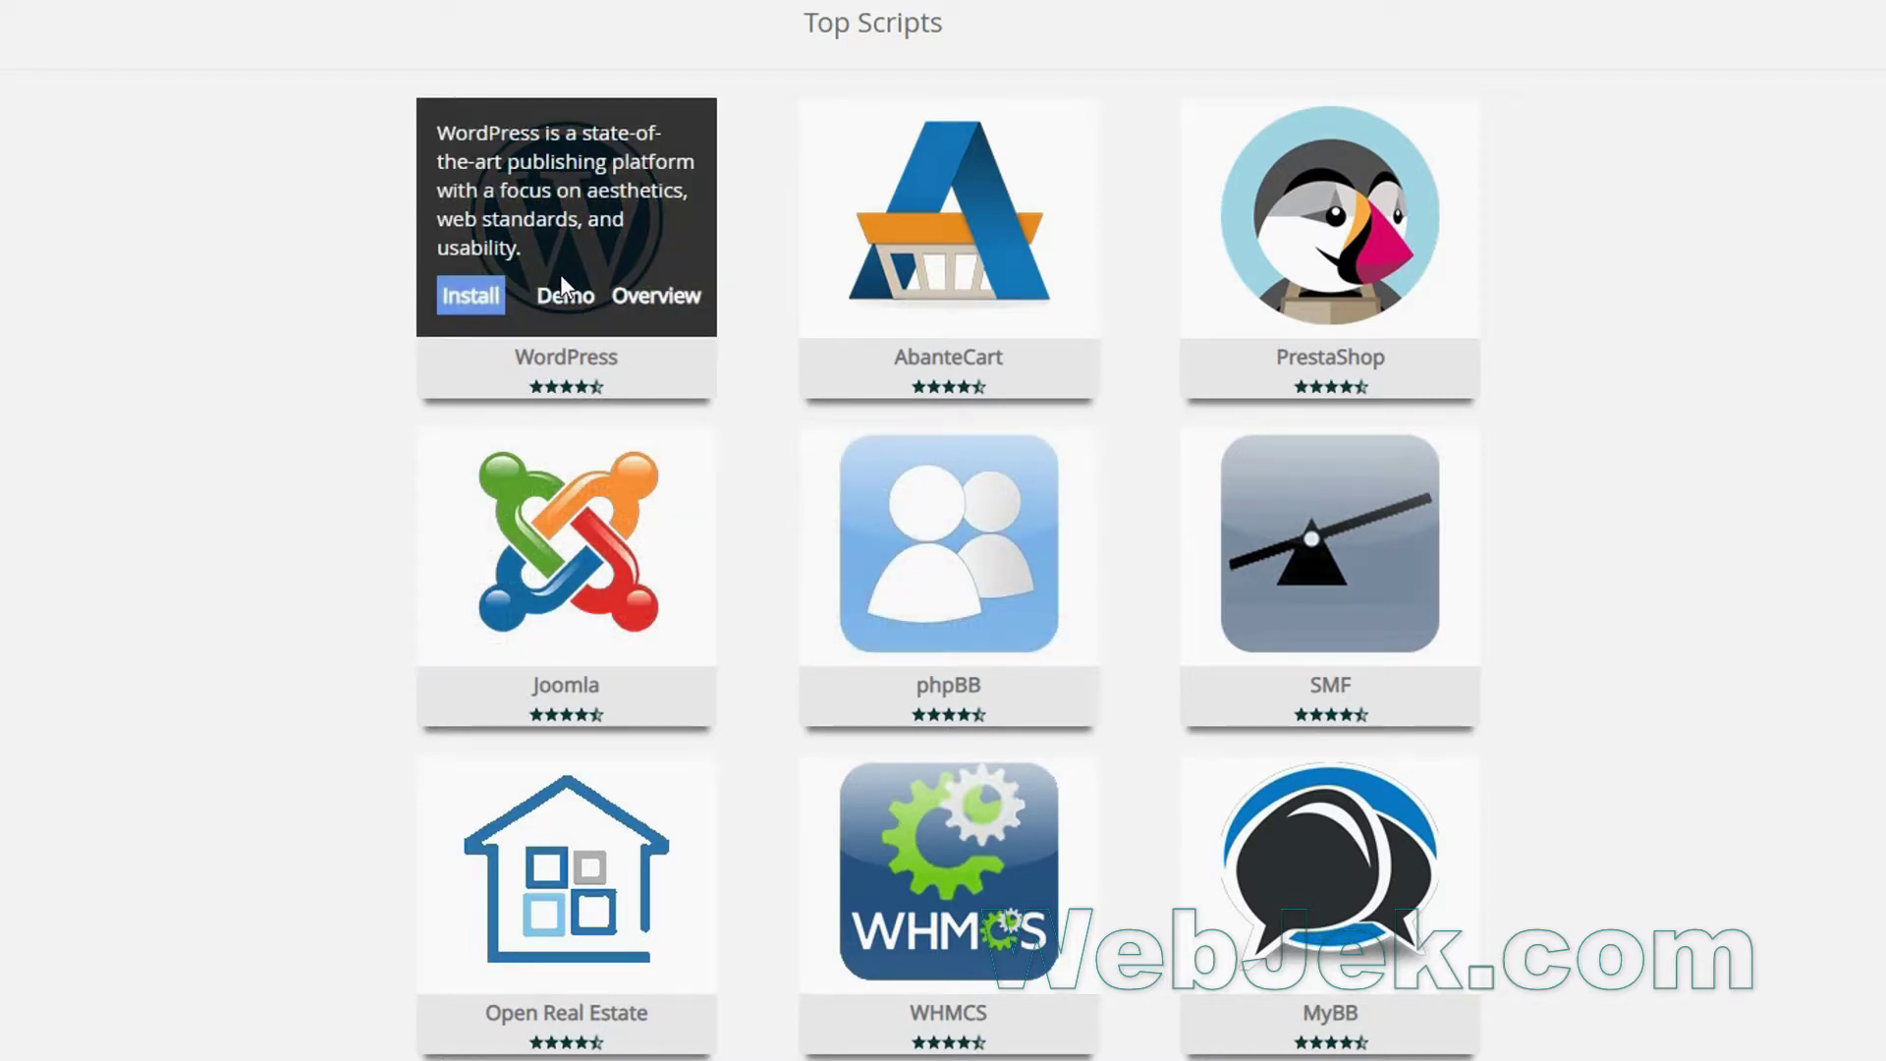
click(462, 299)
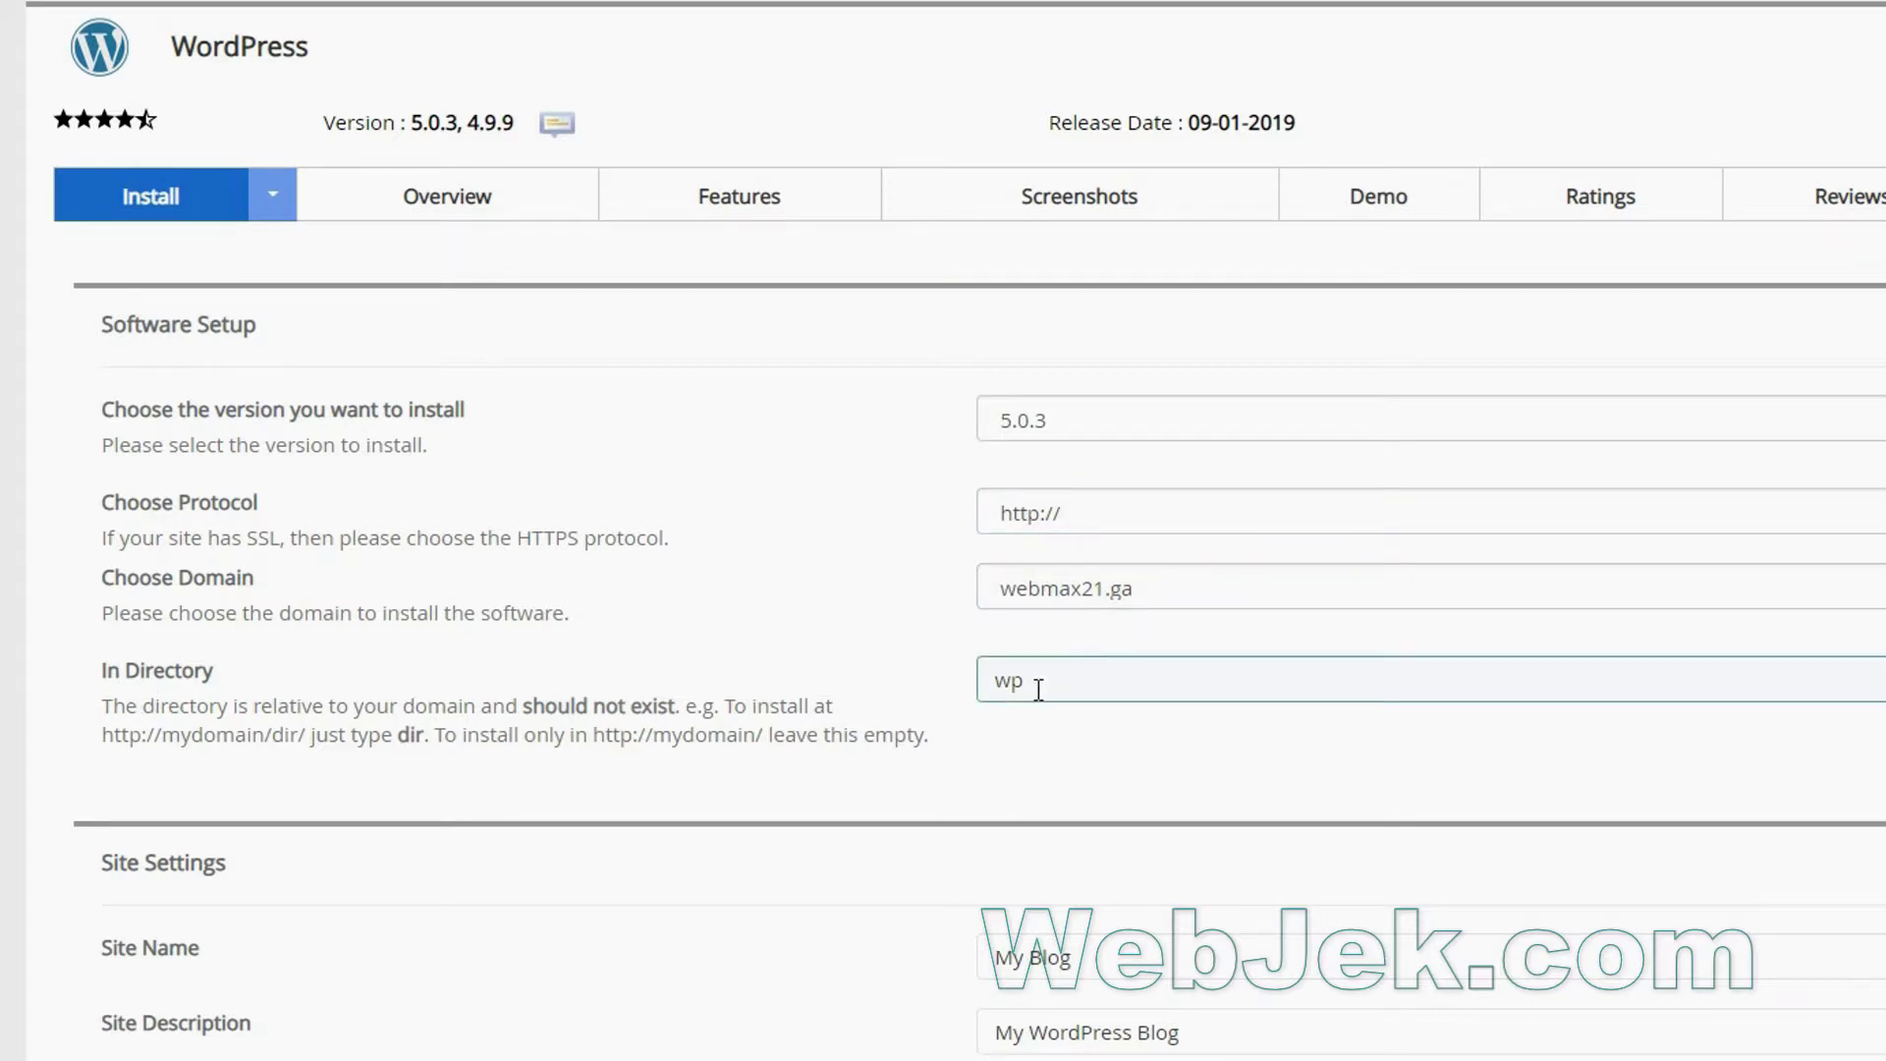
Clear the default 'wp' directory so WordPress installs at the domain root.
drag(1038, 691, 914, 693)
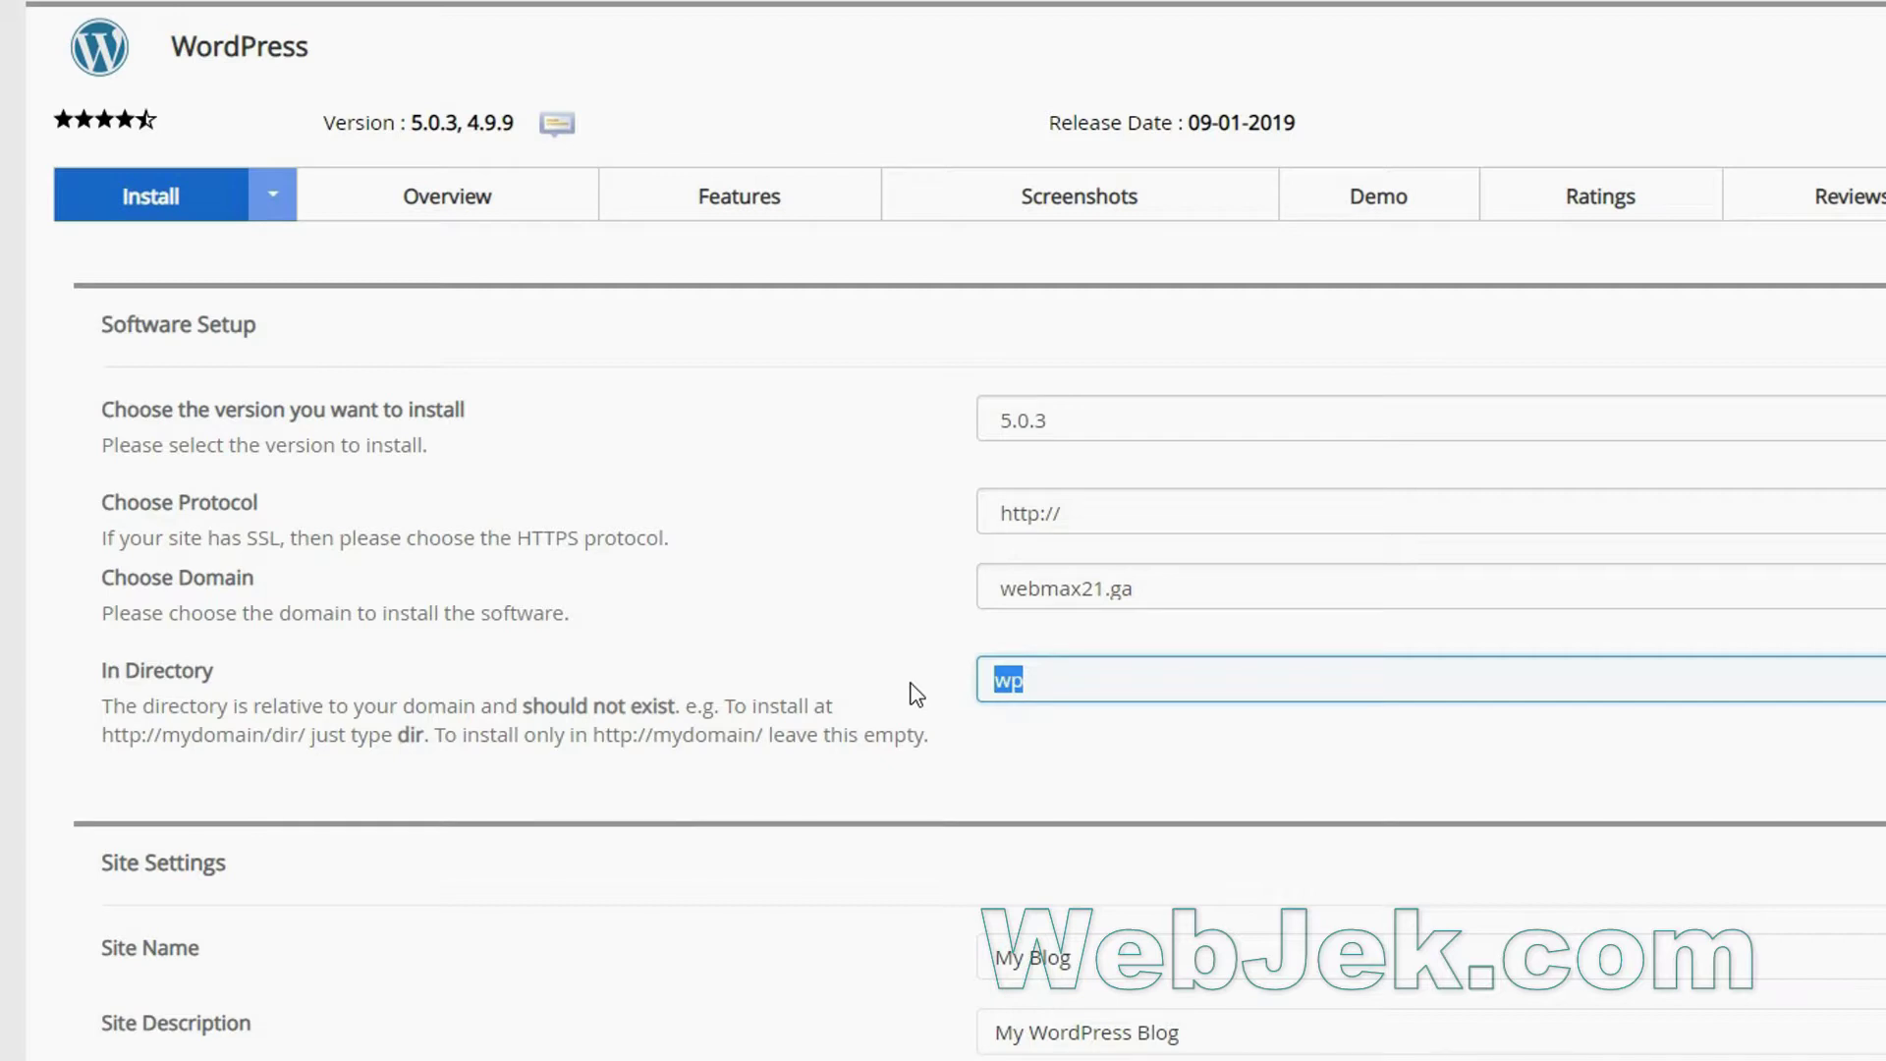
key(BackSpace)
scroll(933, 816, down, 3)
scroll(931, 814, down, 3)
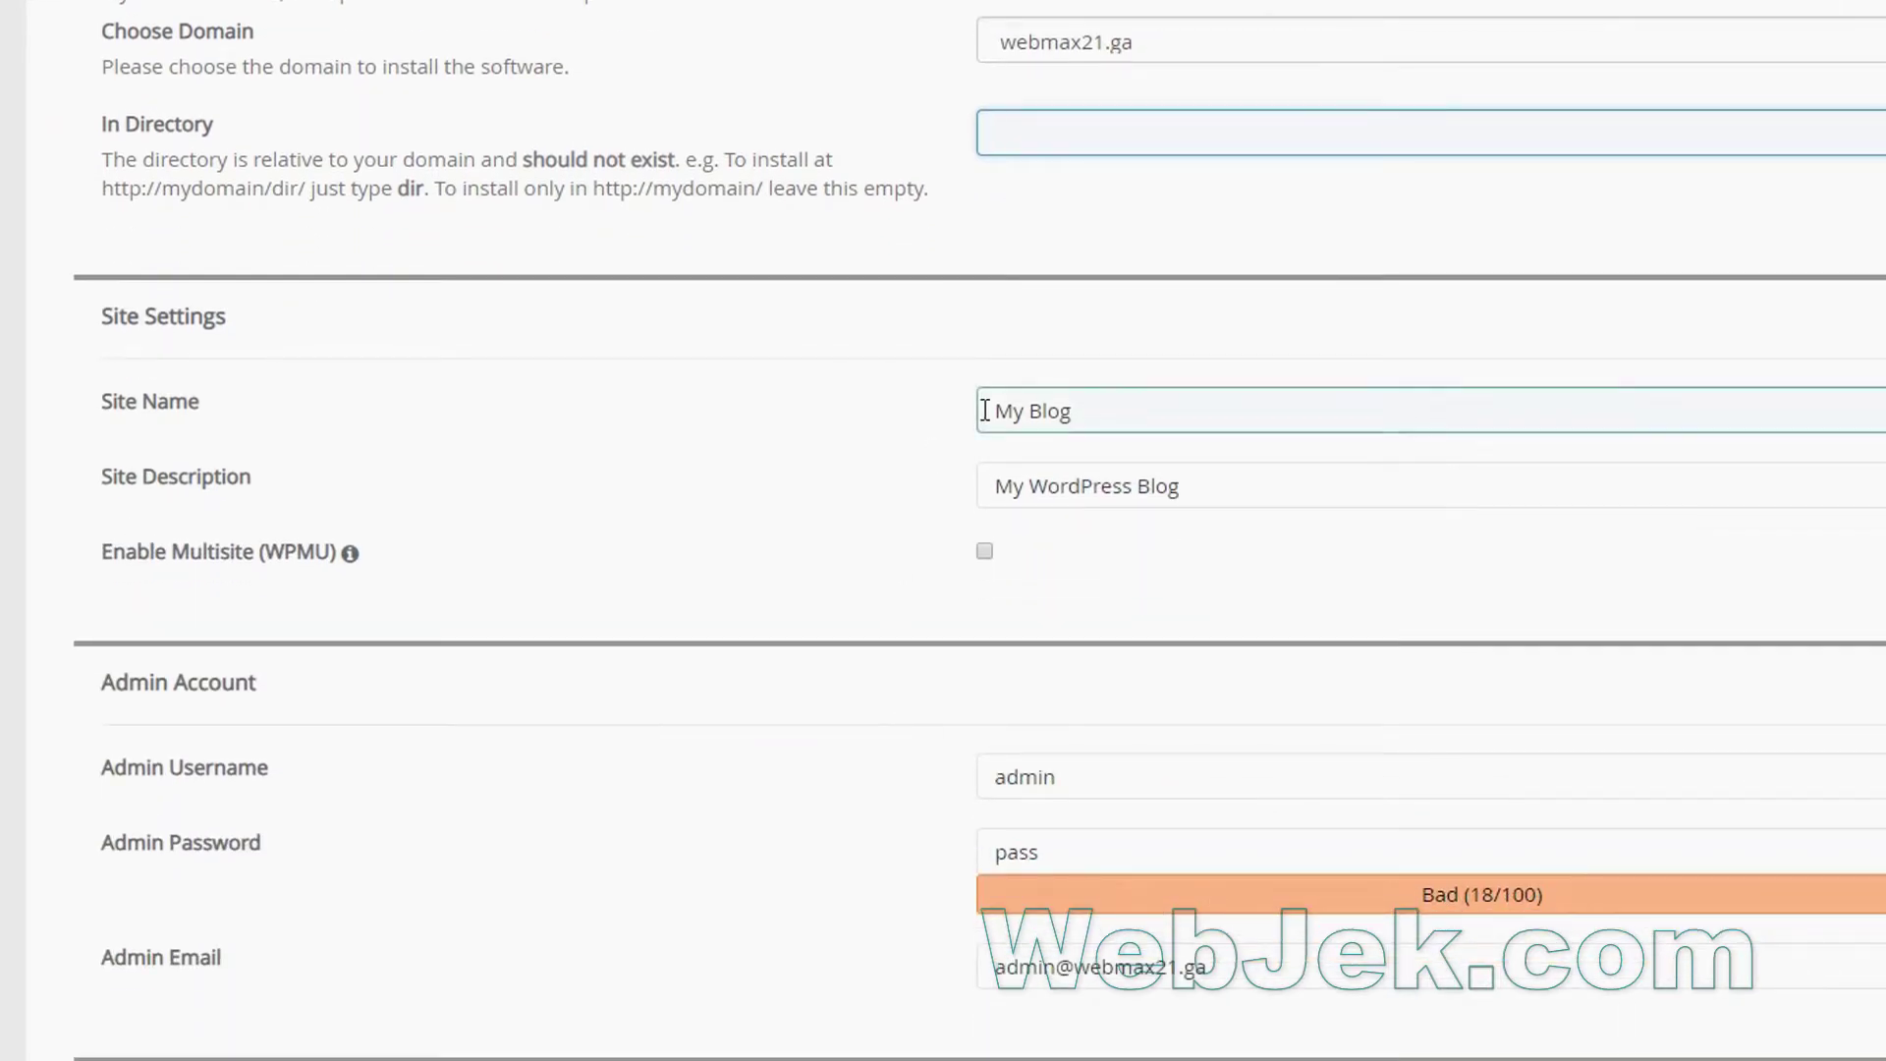
Empty the default admin username field and bring up a blank Notepad for notes.
drag(1191, 484, 988, 486)
click(1111, 411)
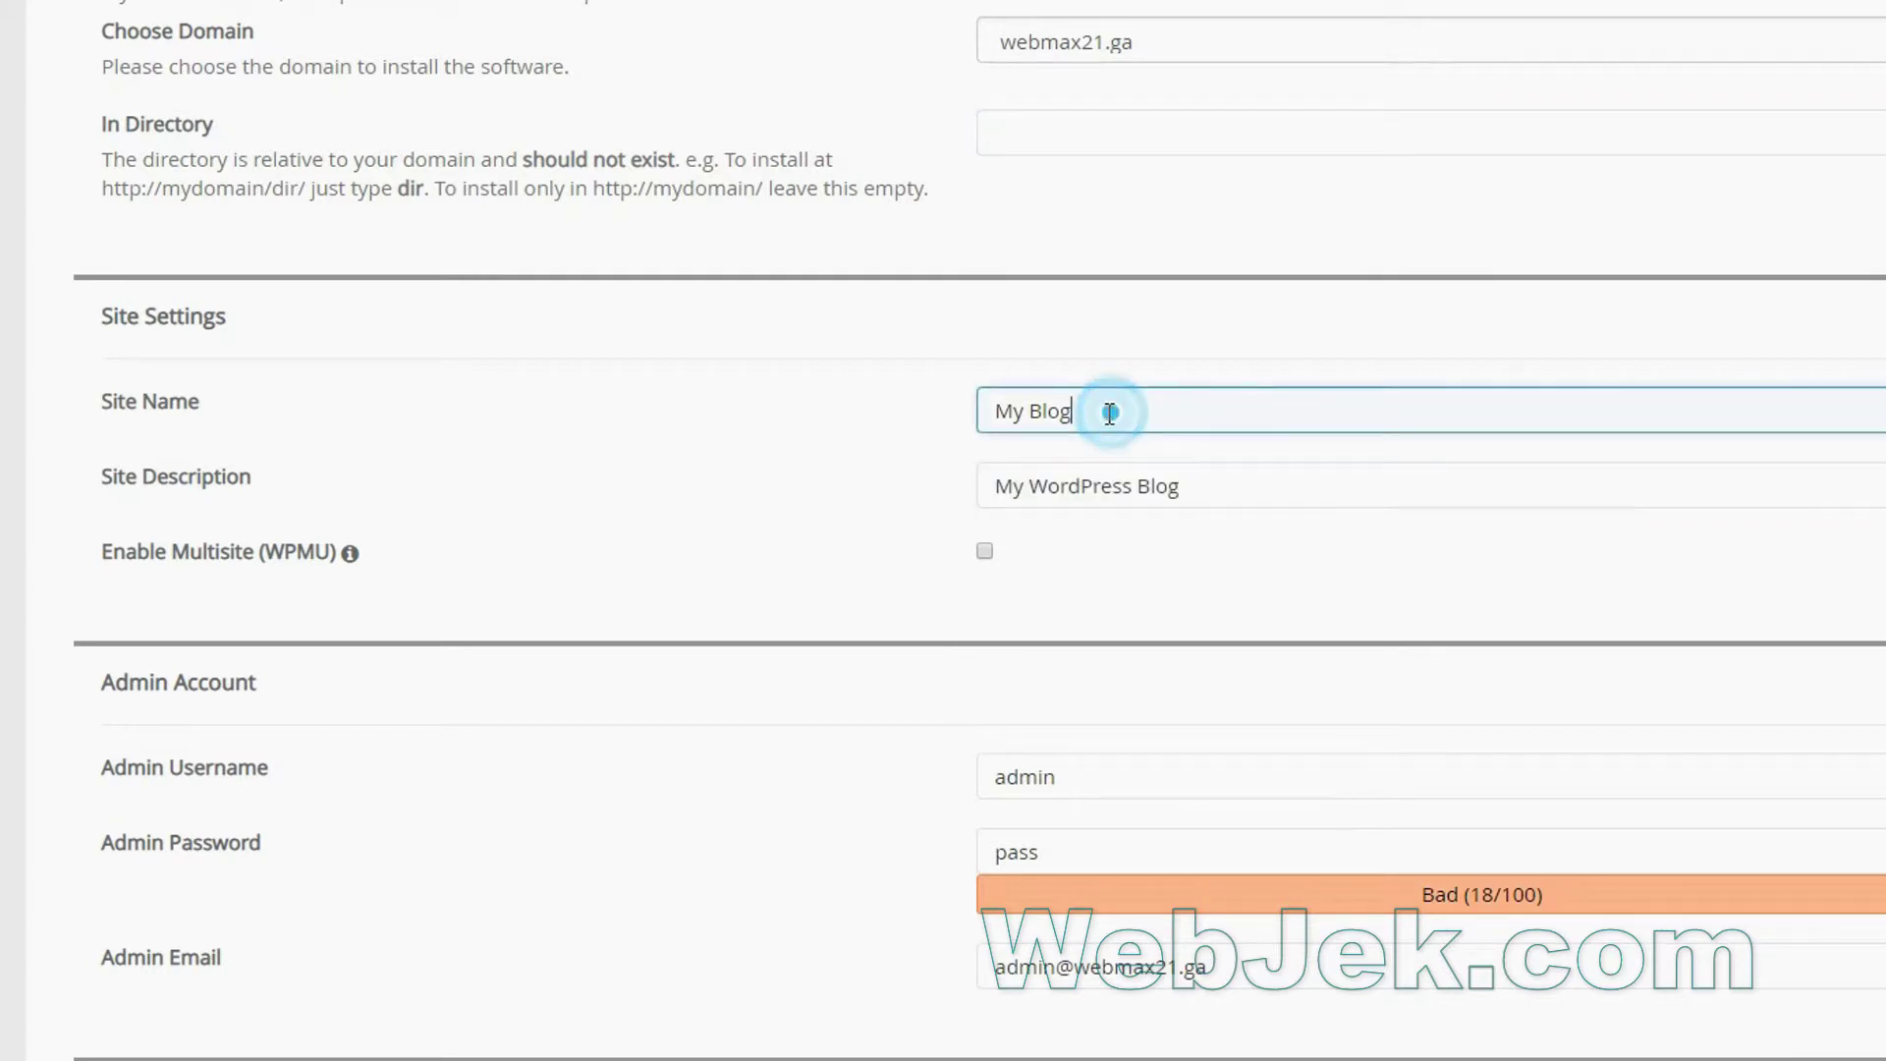
drag(1110, 410, 976, 421)
scroll(842, 478, down, 4)
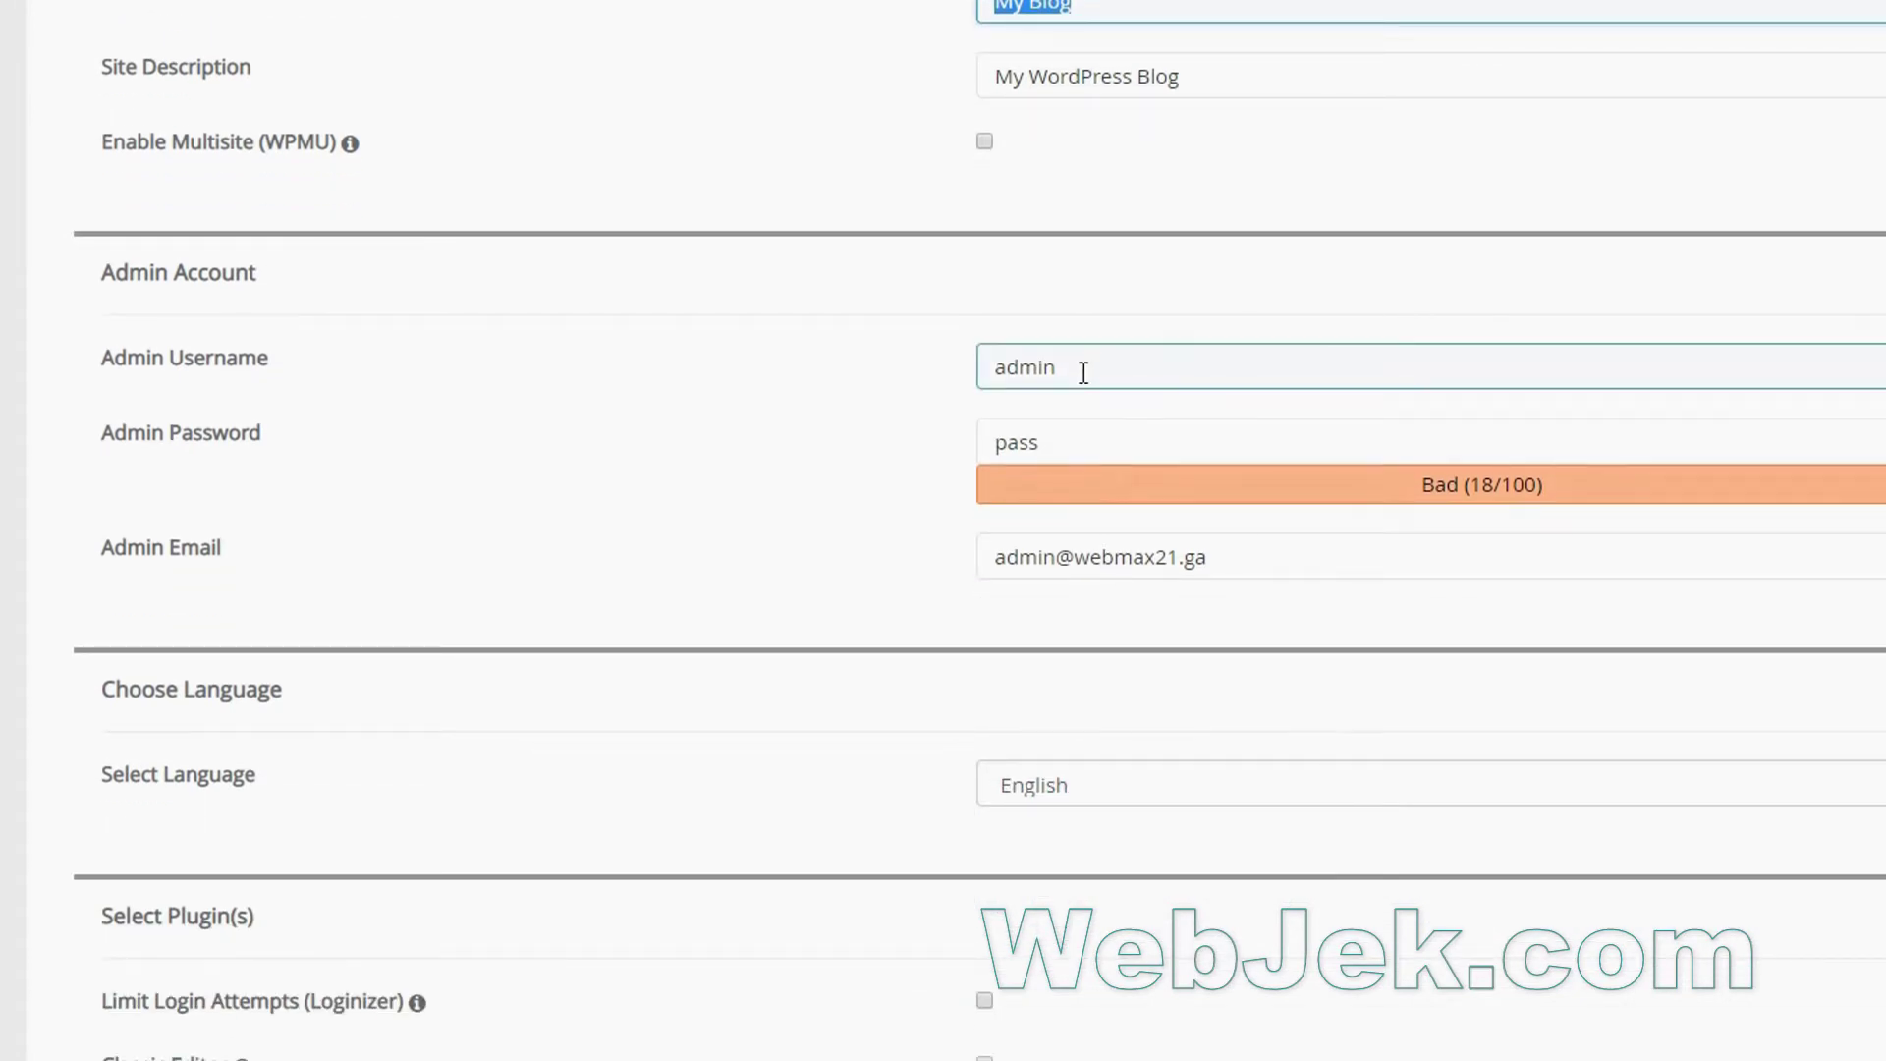
drag(1081, 370, 981, 367)
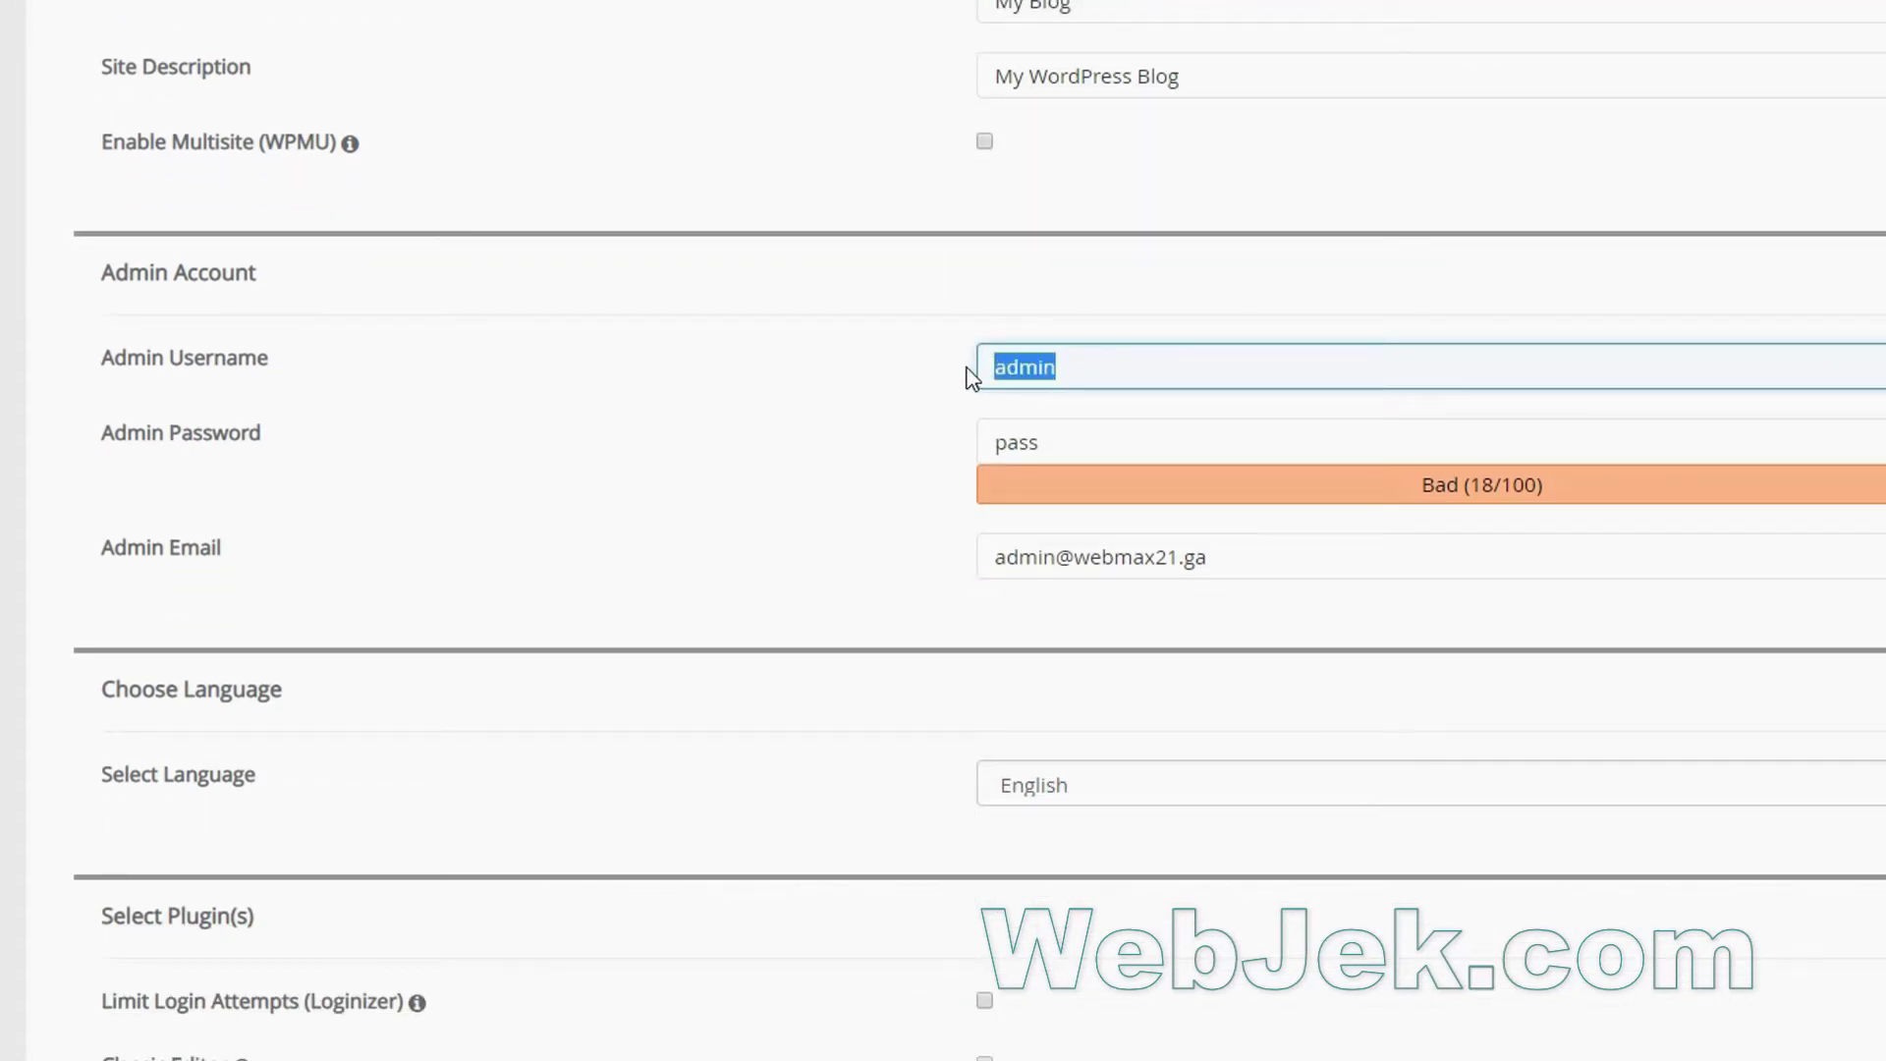
key(BackSpace)
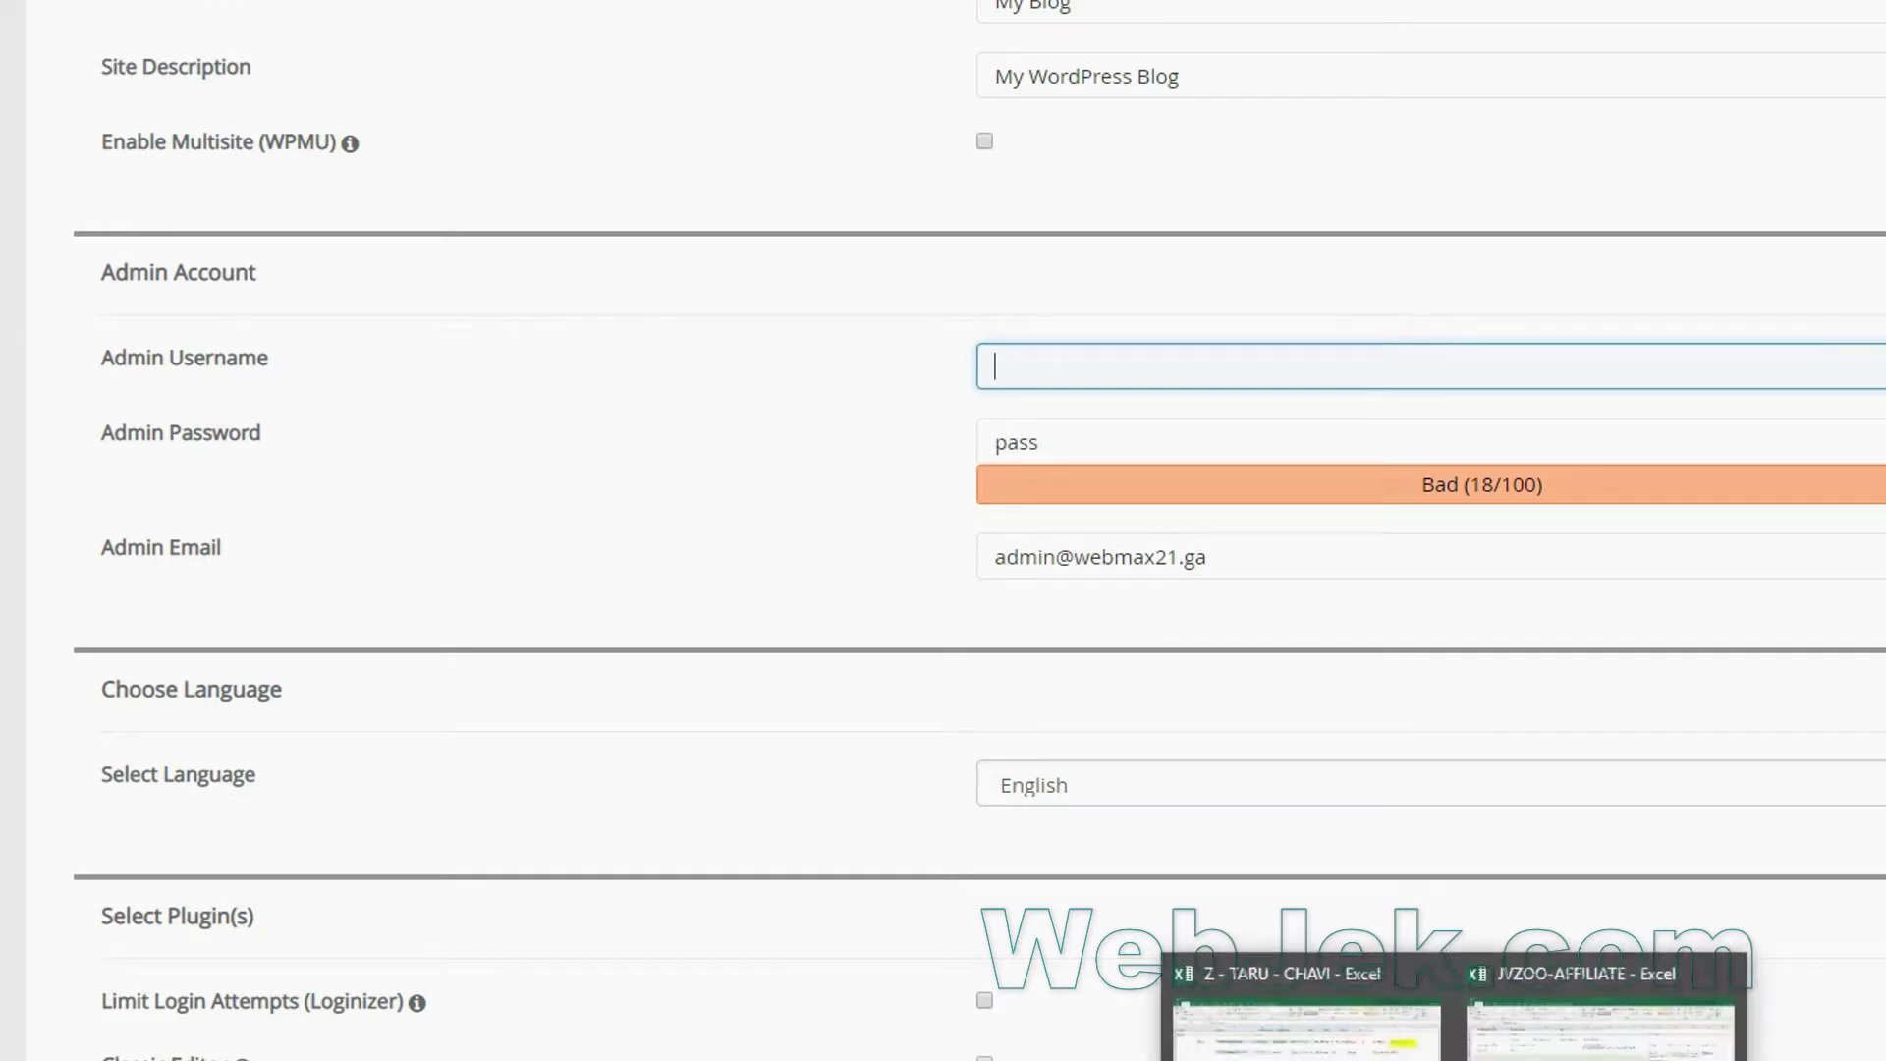
click(1454, 1059)
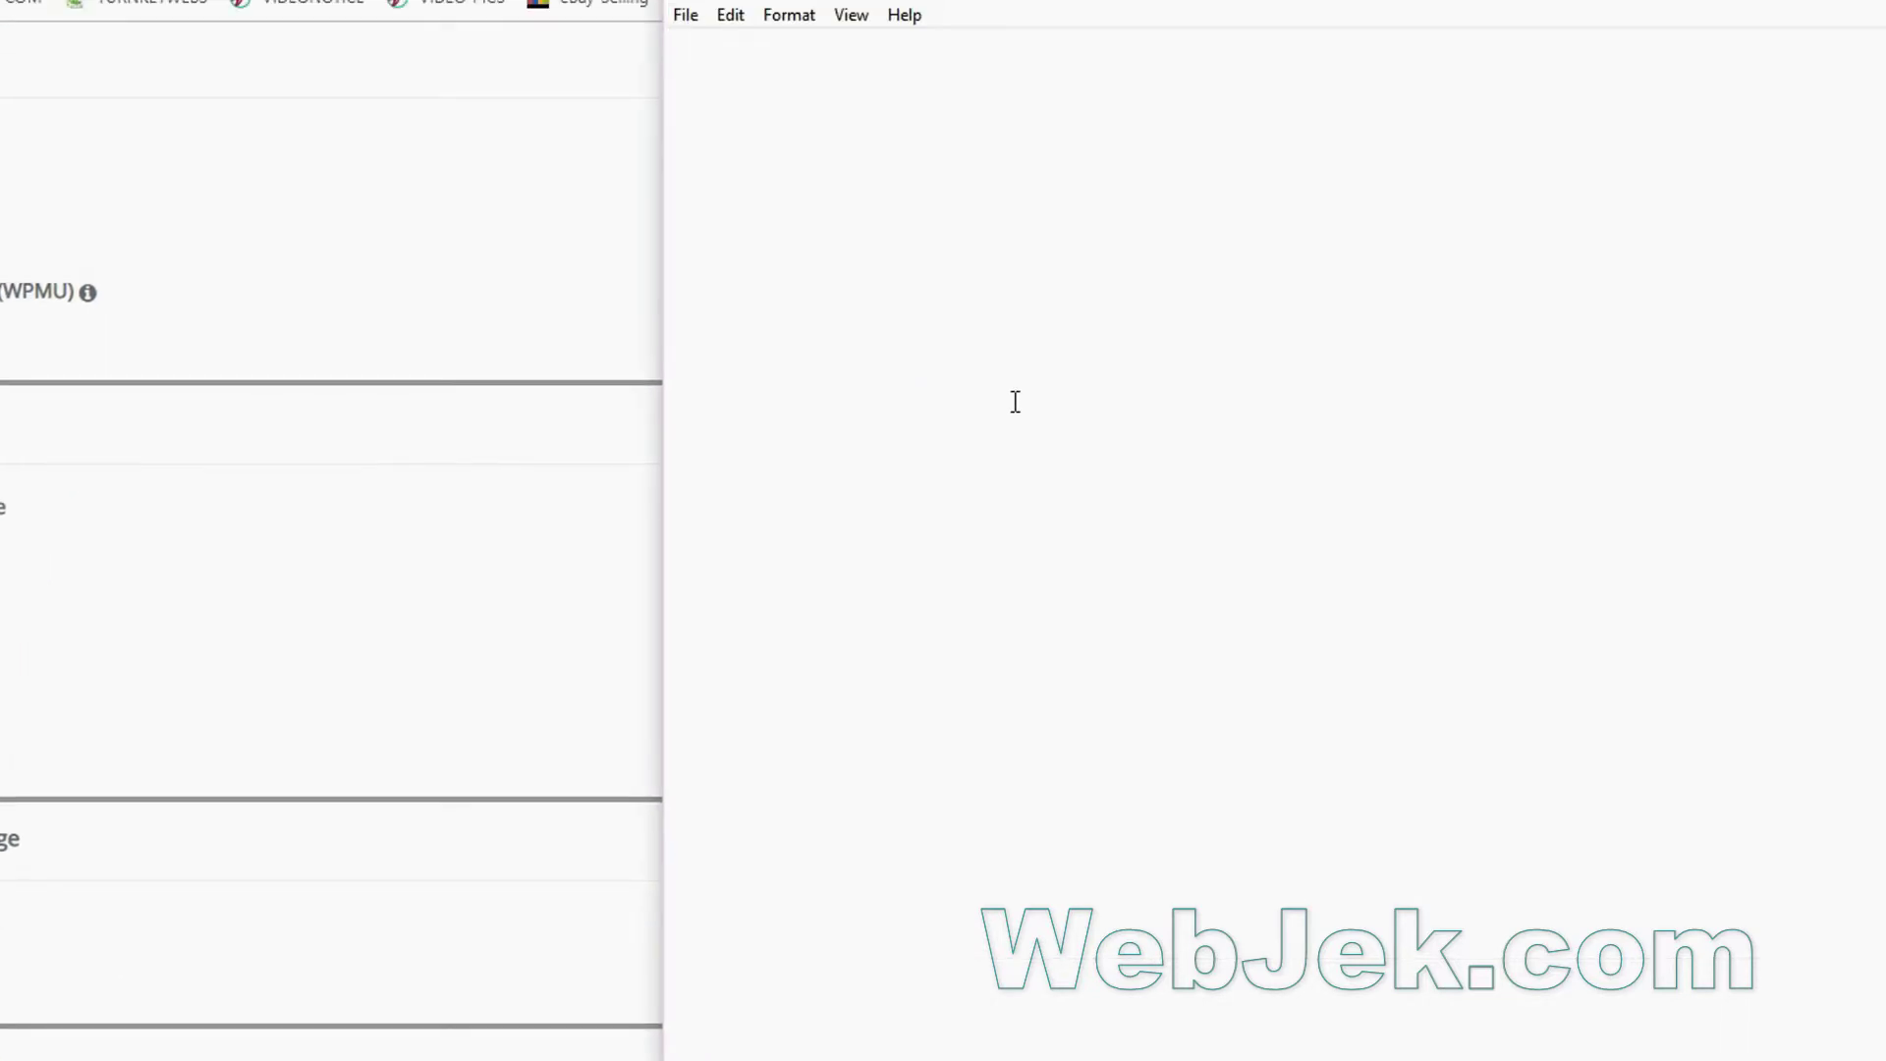
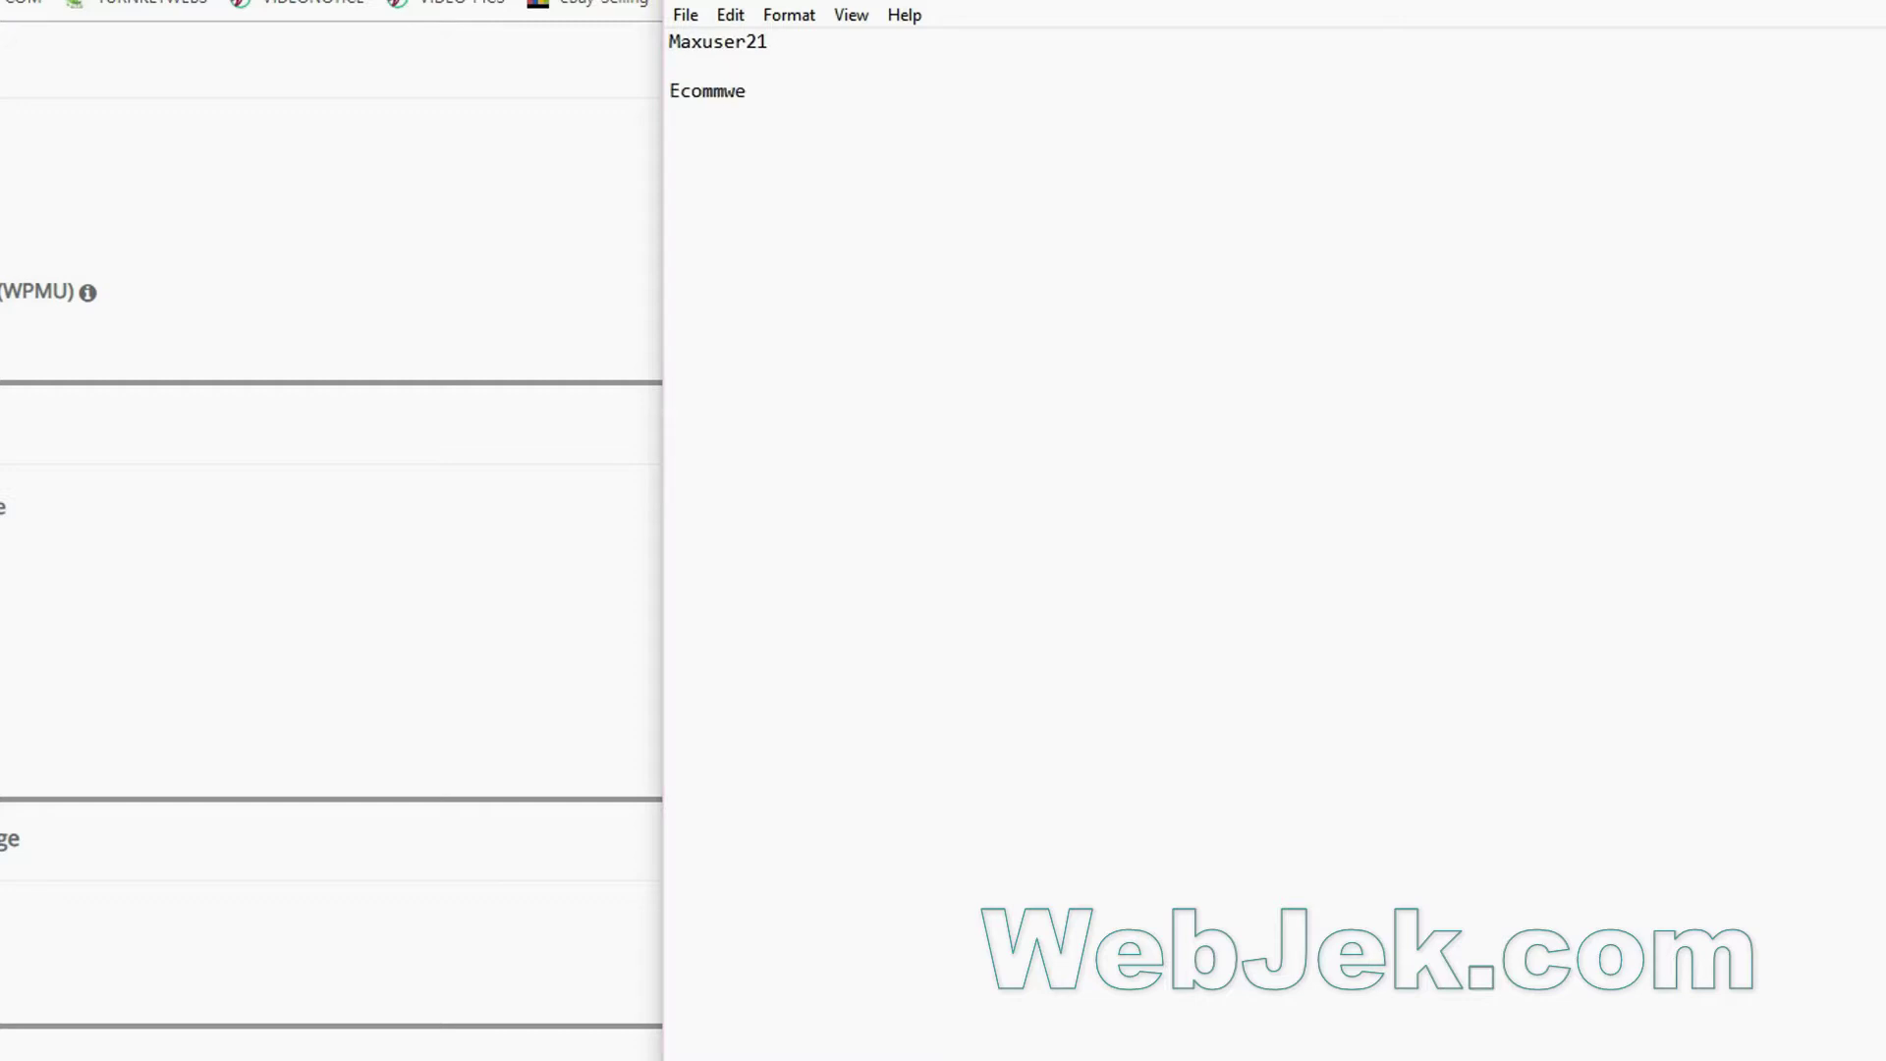
Note a new admin username and password in Notepad, and copy the username to the clipboard.
drag(769, 42, 671, 41)
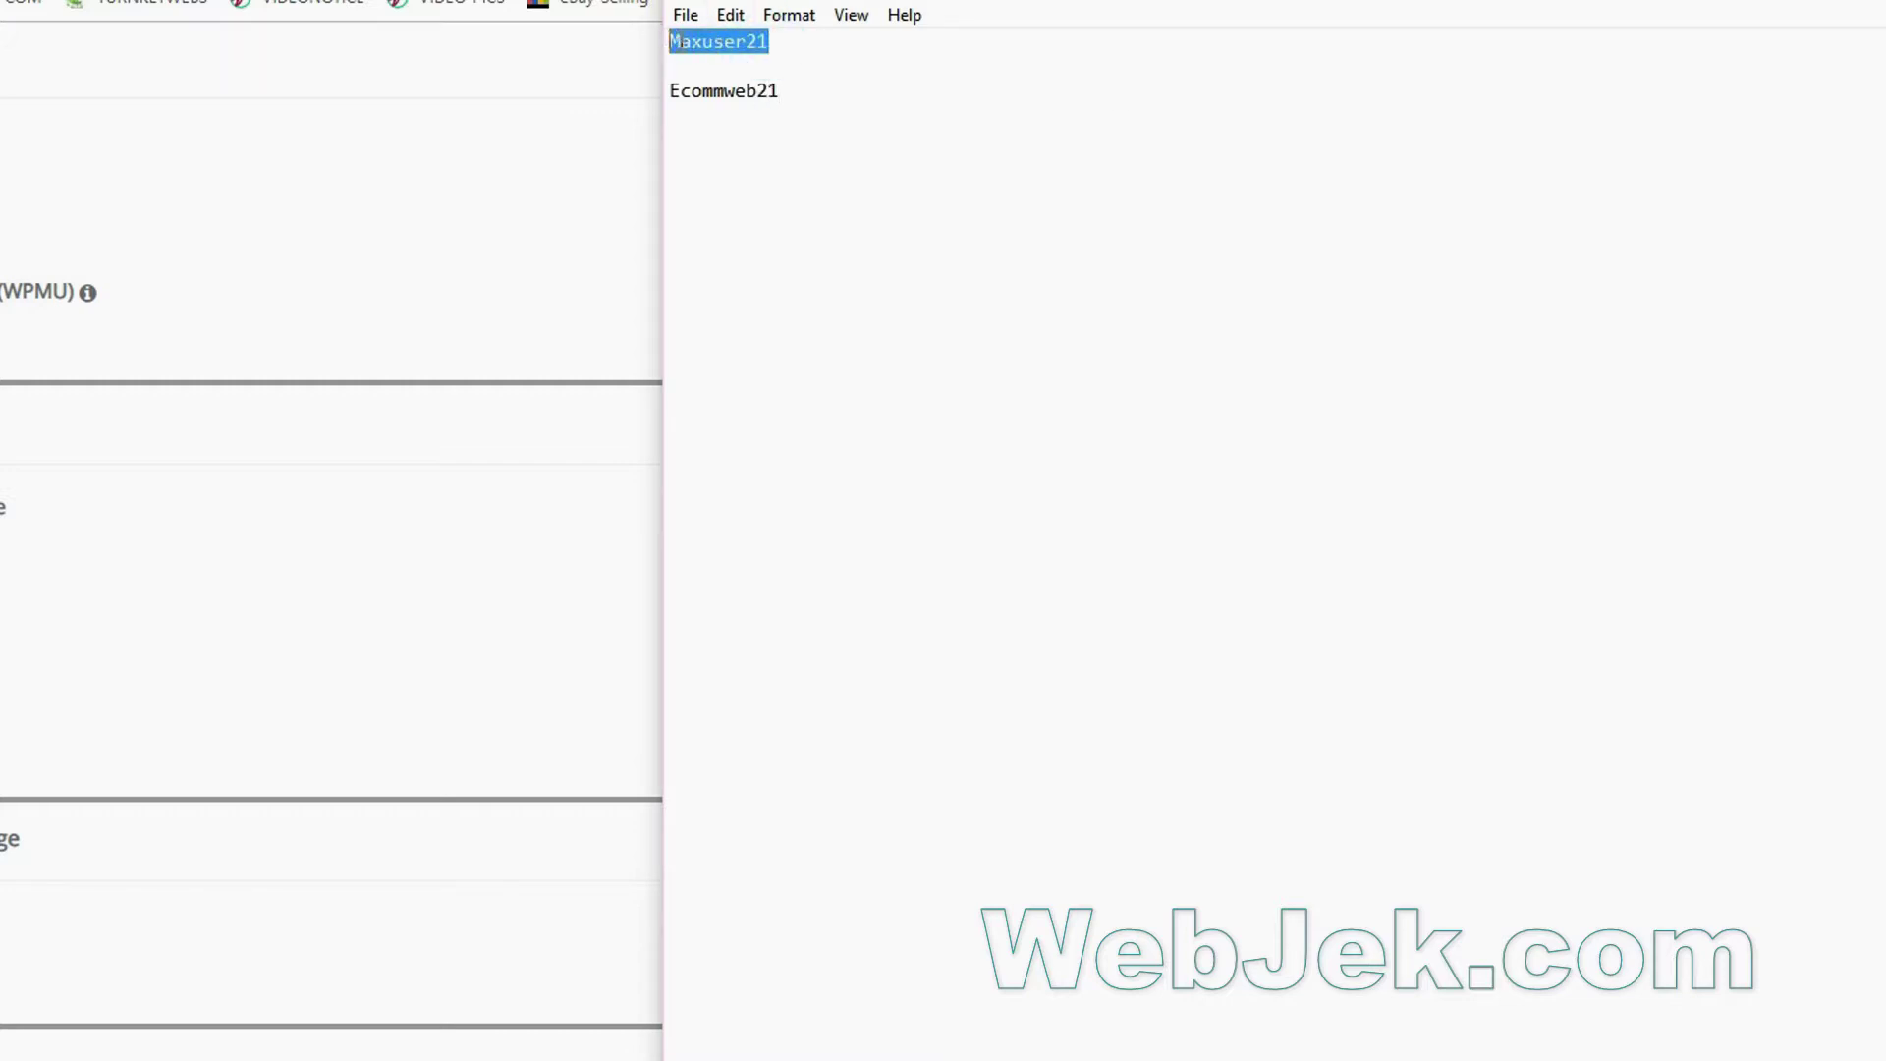
right_click(673, 41)
click(752, 122)
click(471, 521)
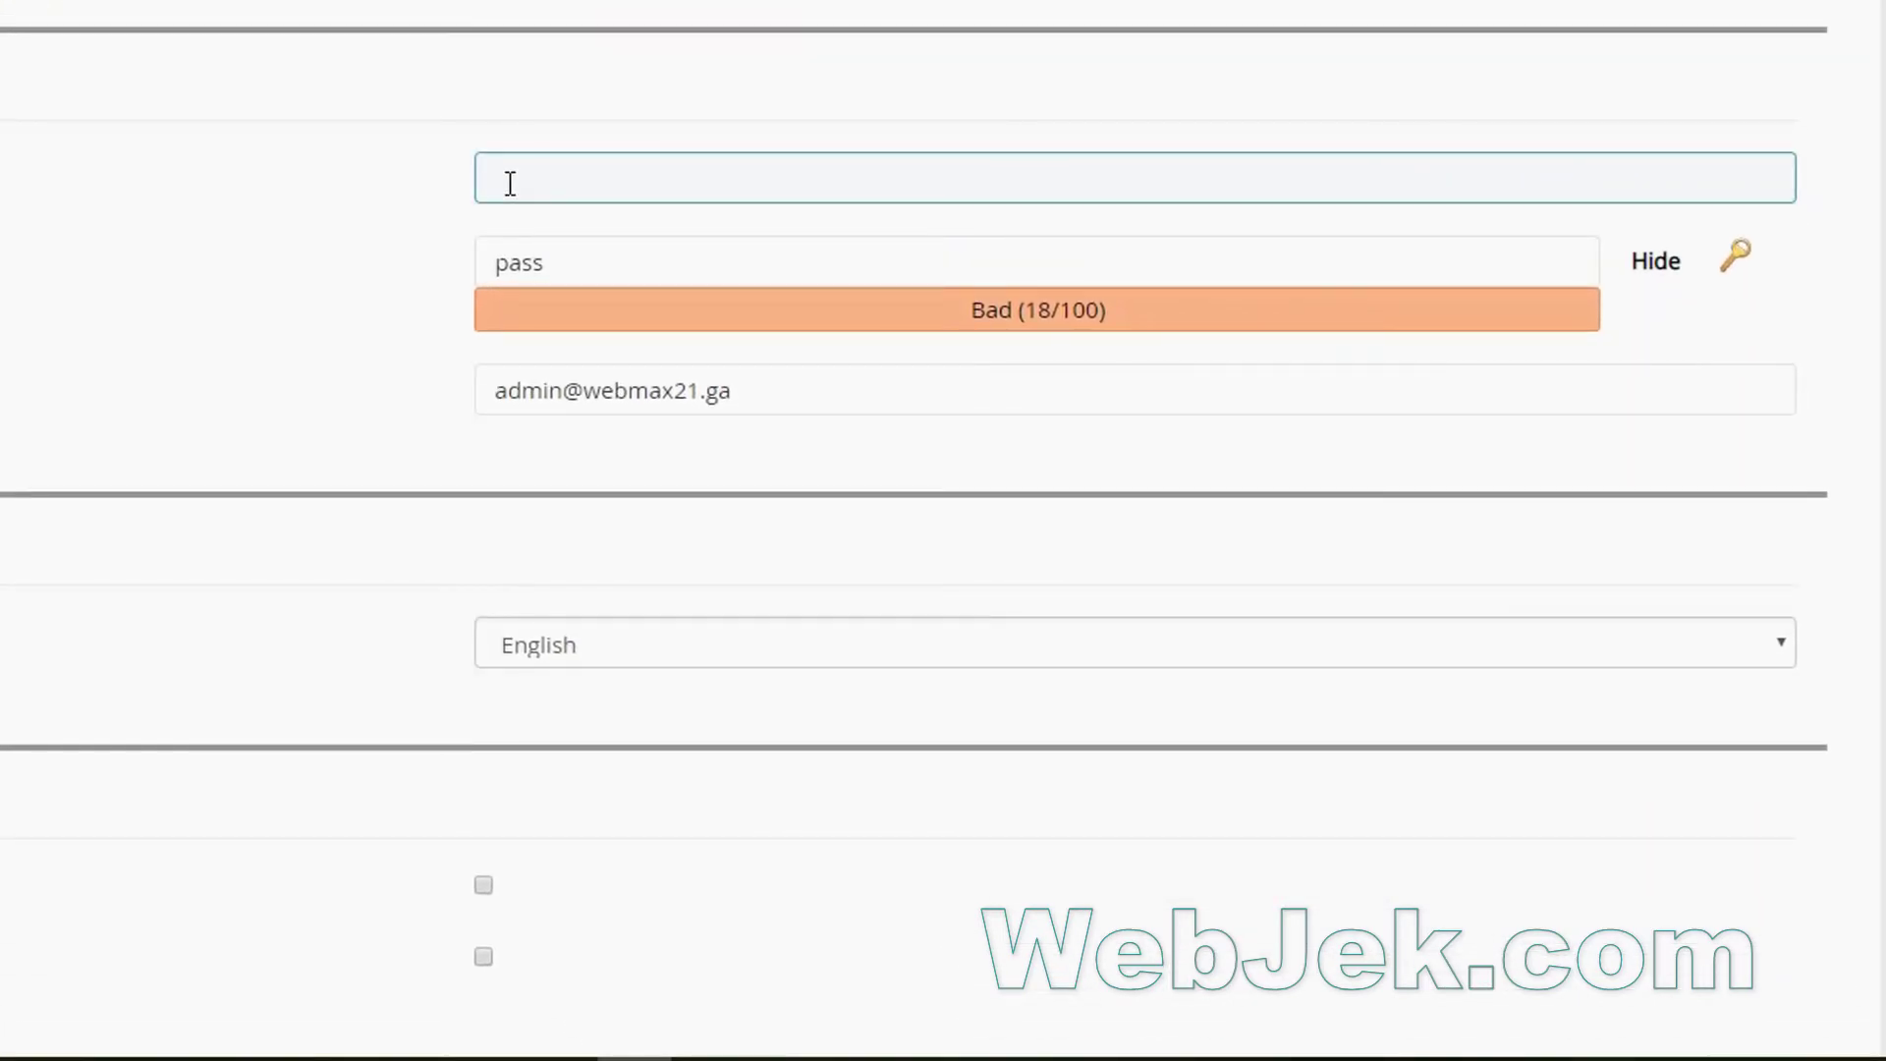
Paste the copied admin username into the Admin Username field.
click(503, 177)
right_click(504, 176)
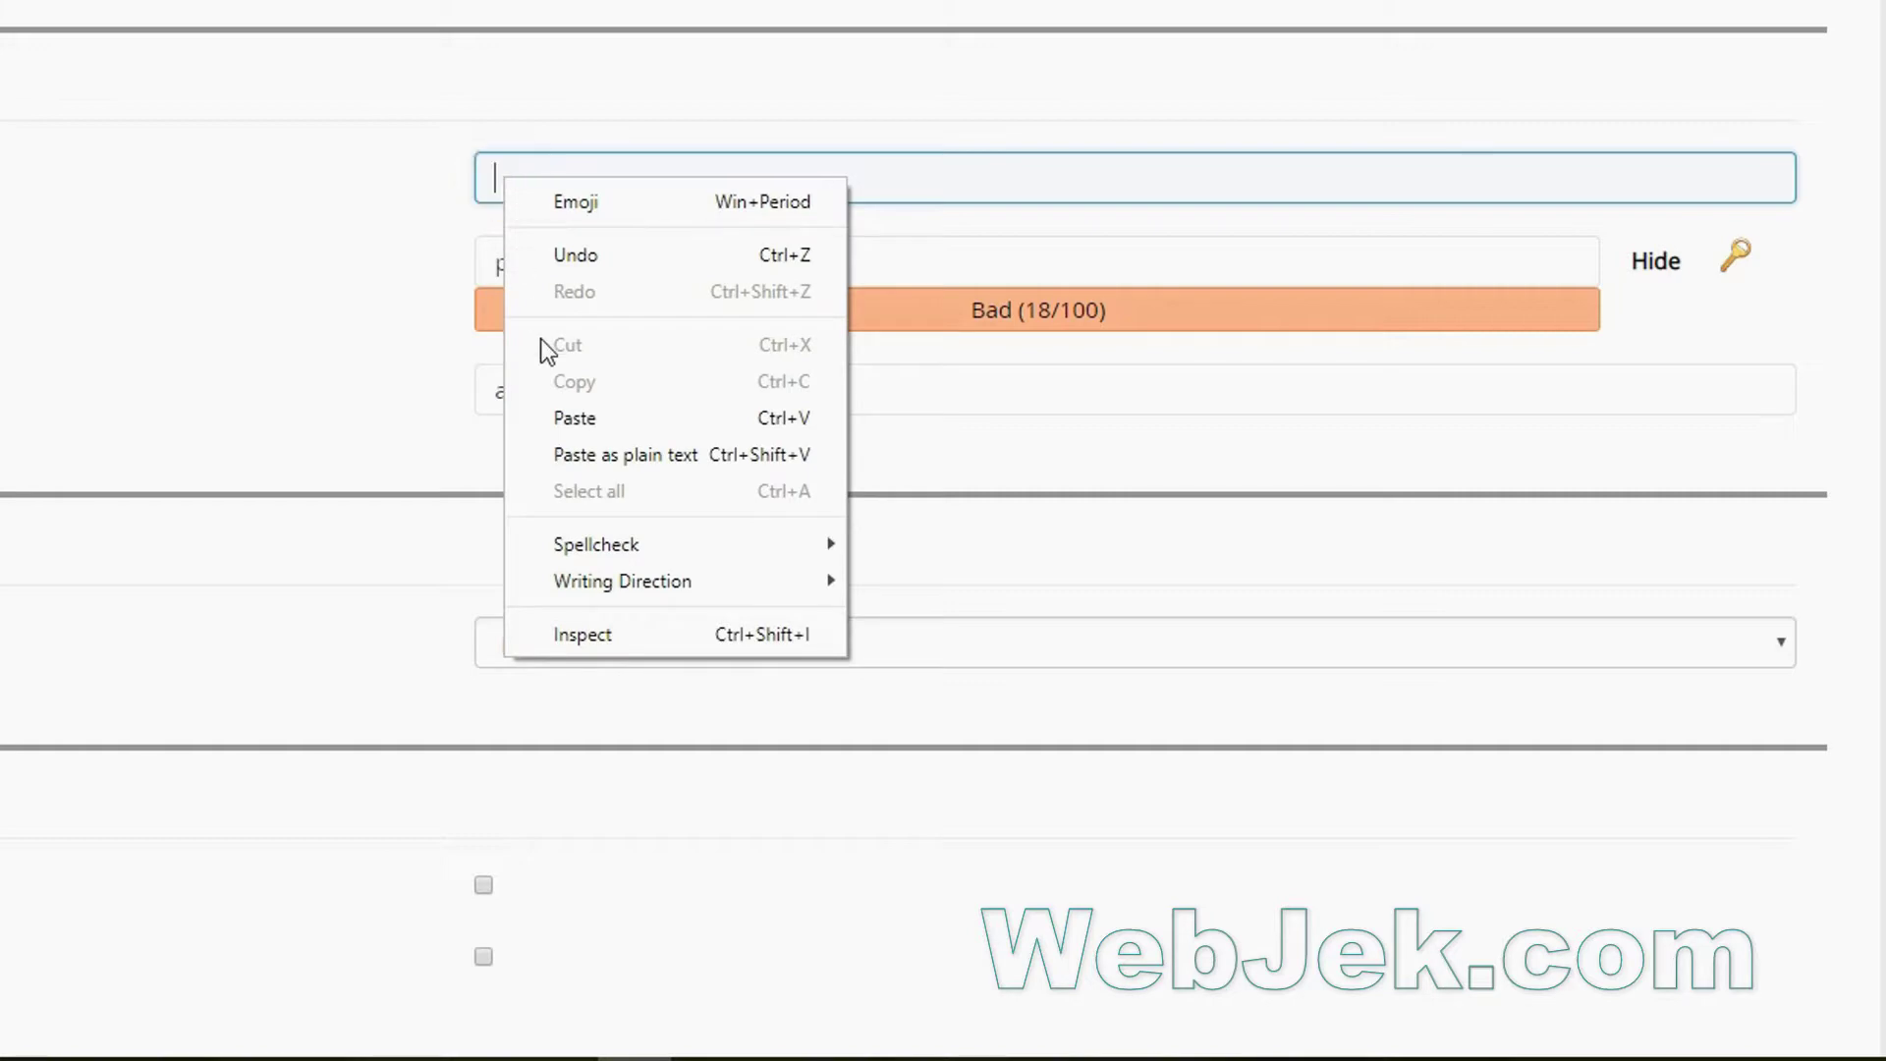
click(555, 417)
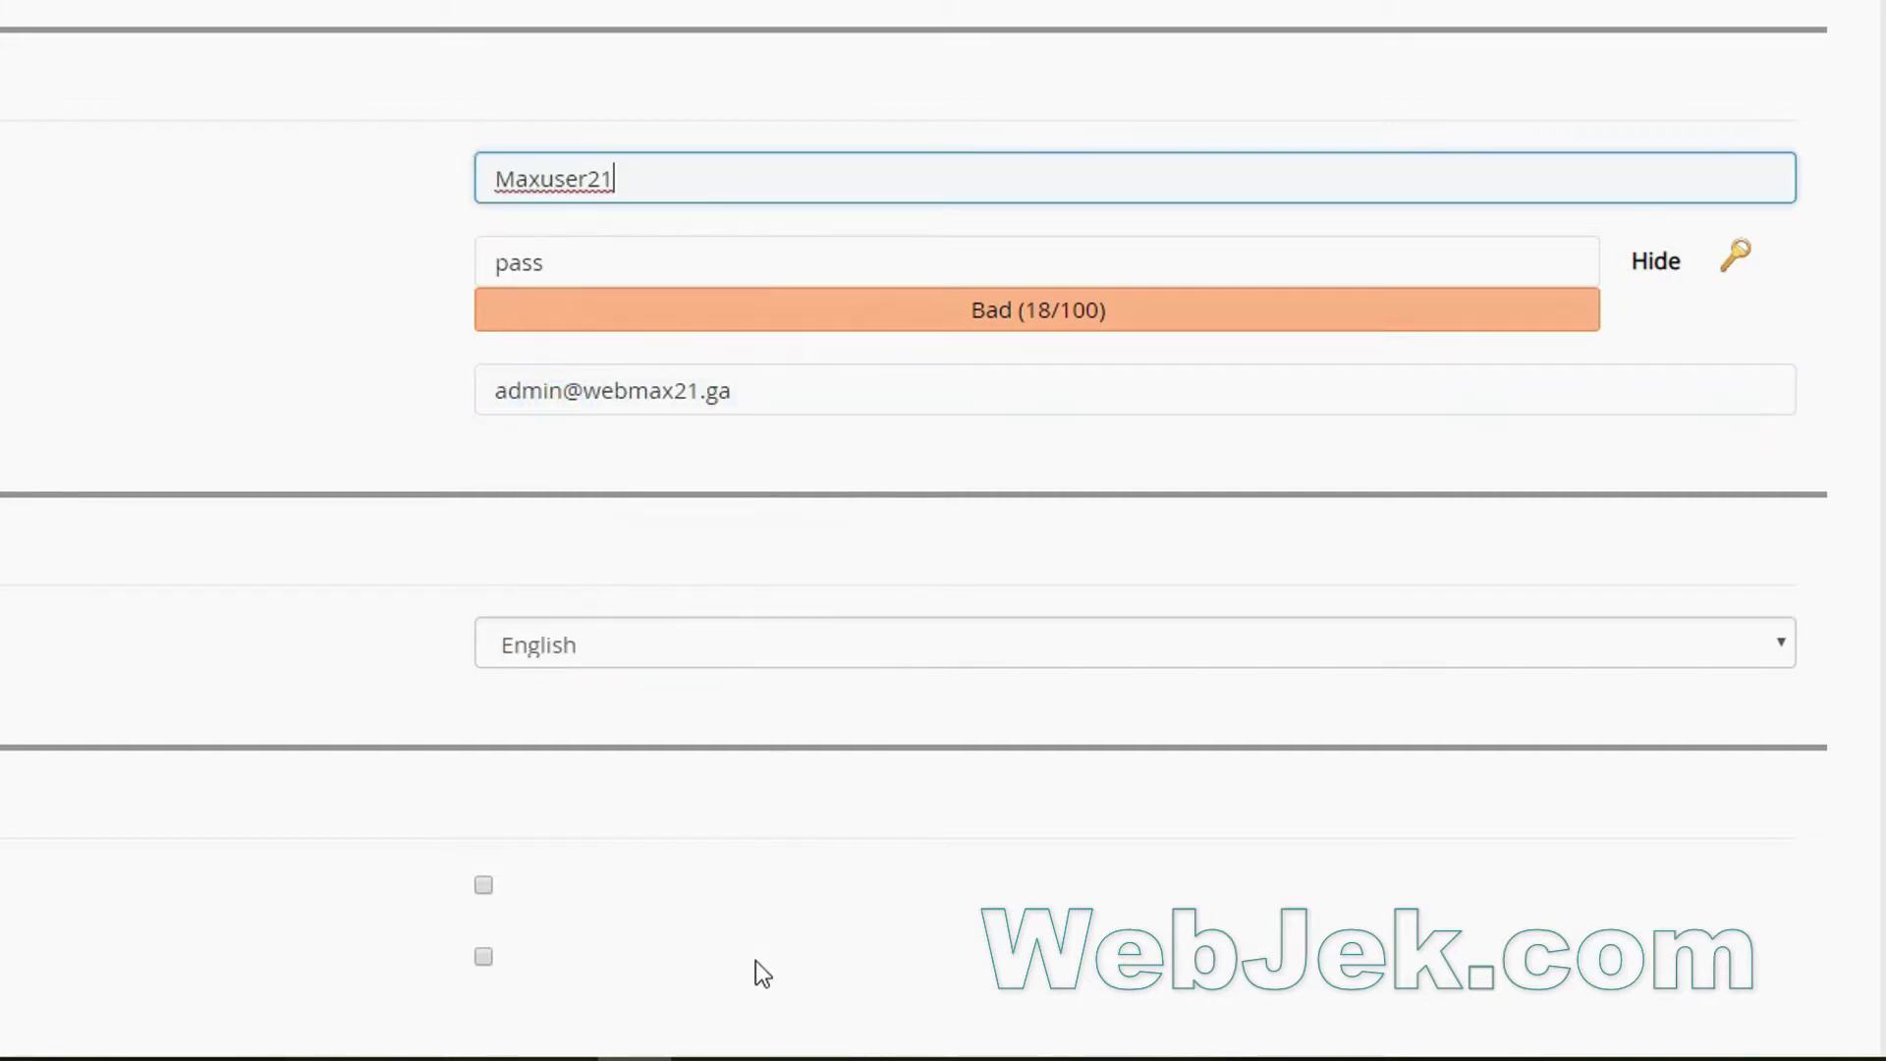
Replace the placeholder admin password with the noted password plus '21', rated Strong (71/100).
key(alt+Tab)
key(shift+F10)
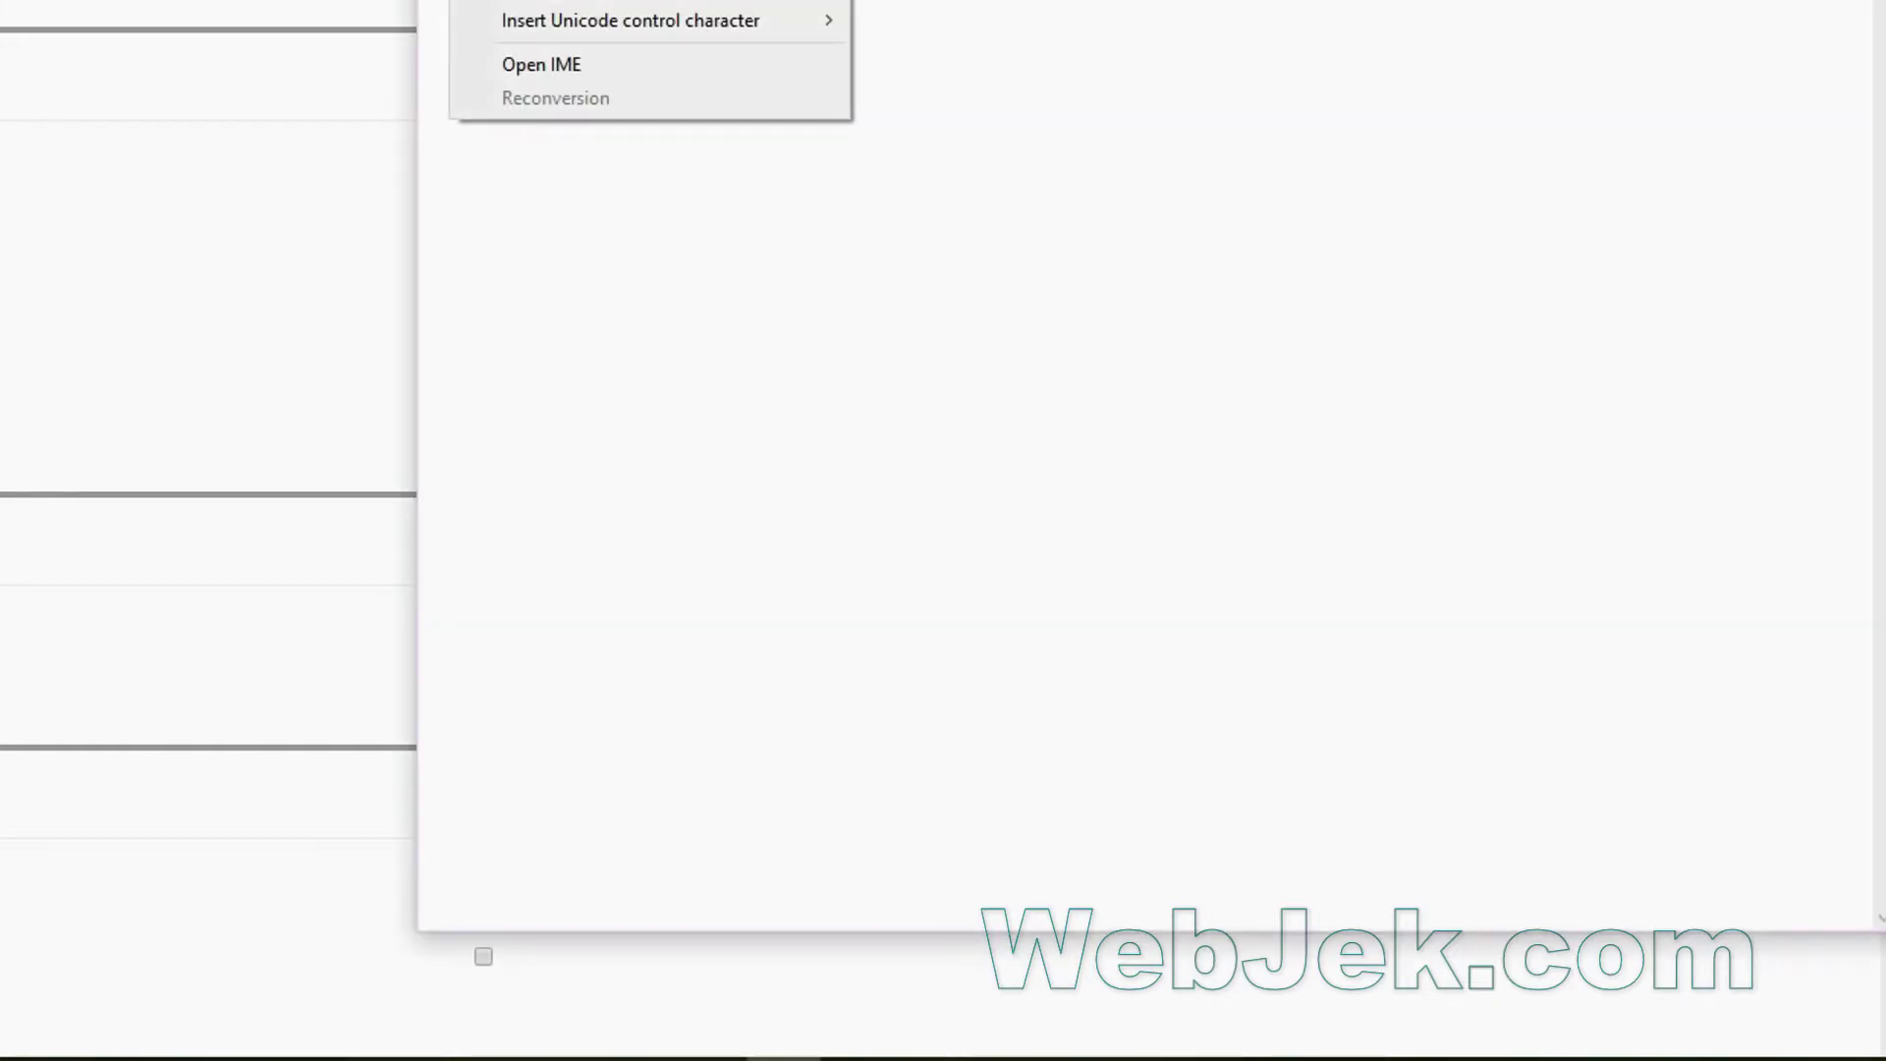
key(Escape)
click(293, 221)
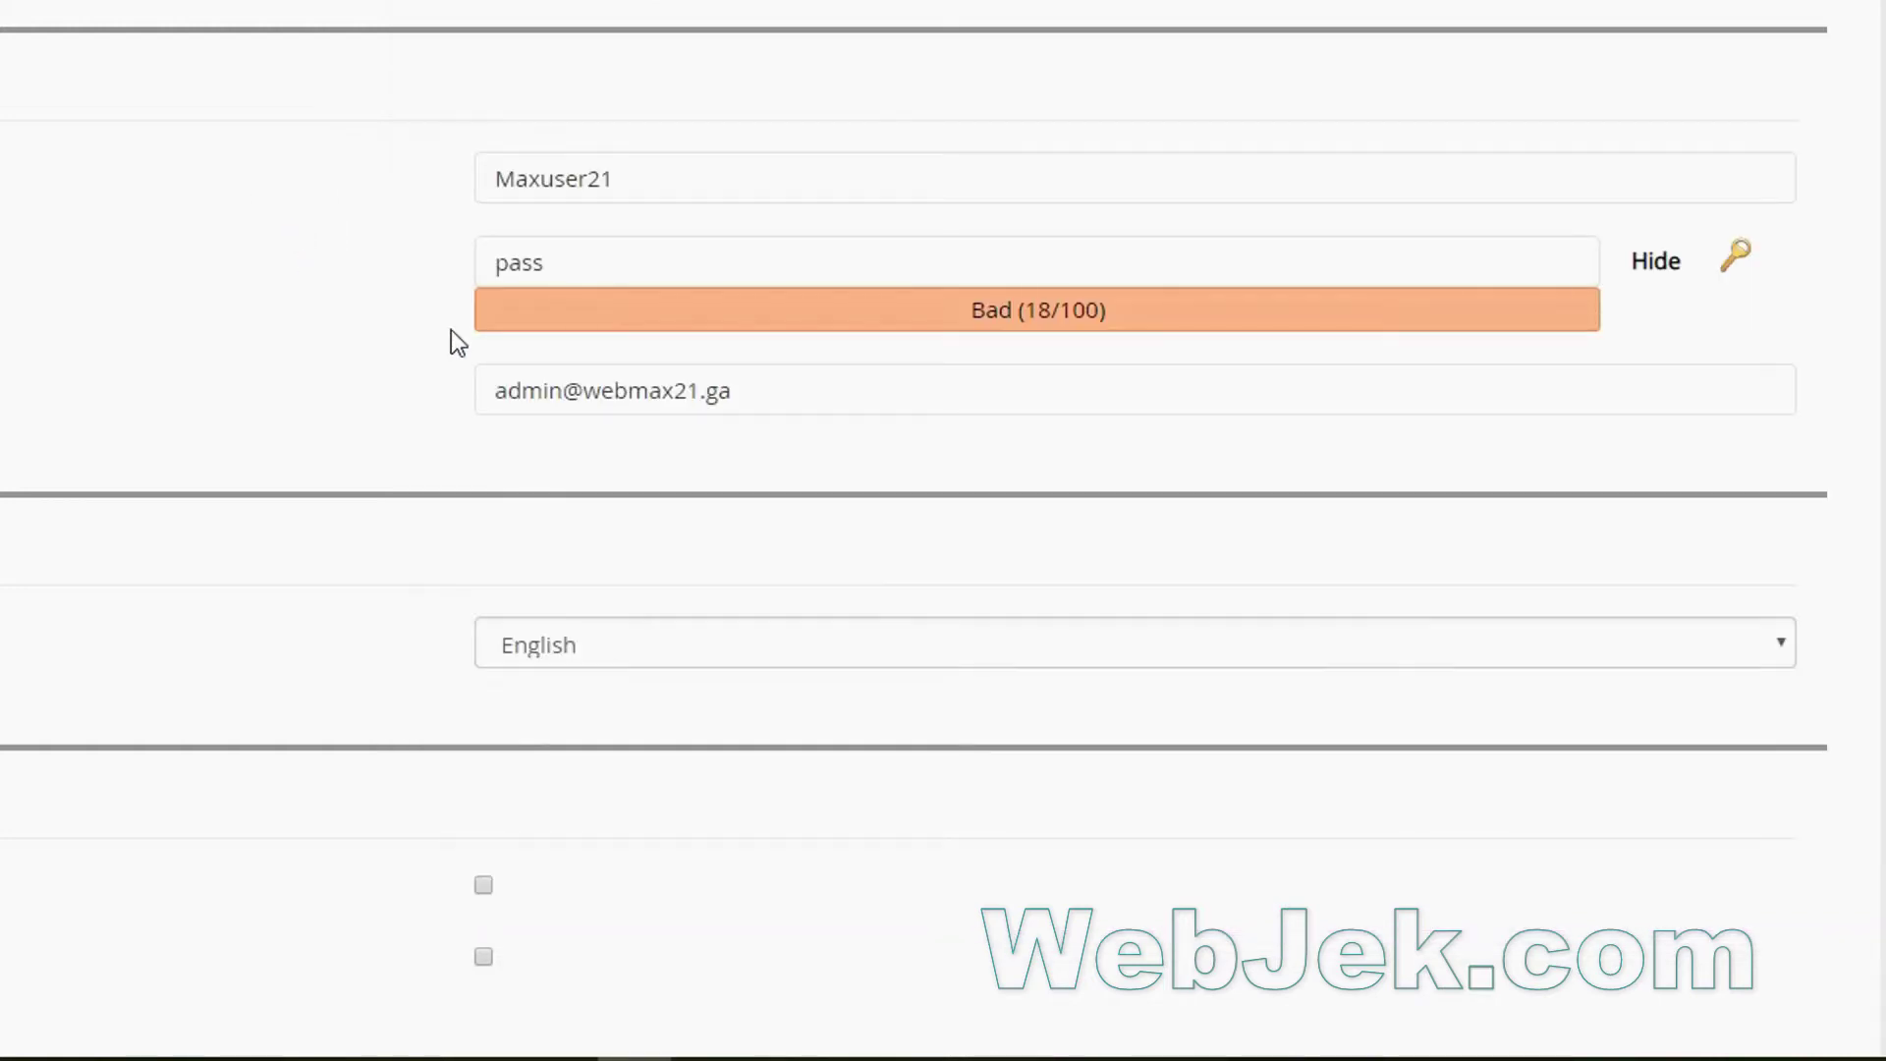
click(561, 271)
double_click(560, 259)
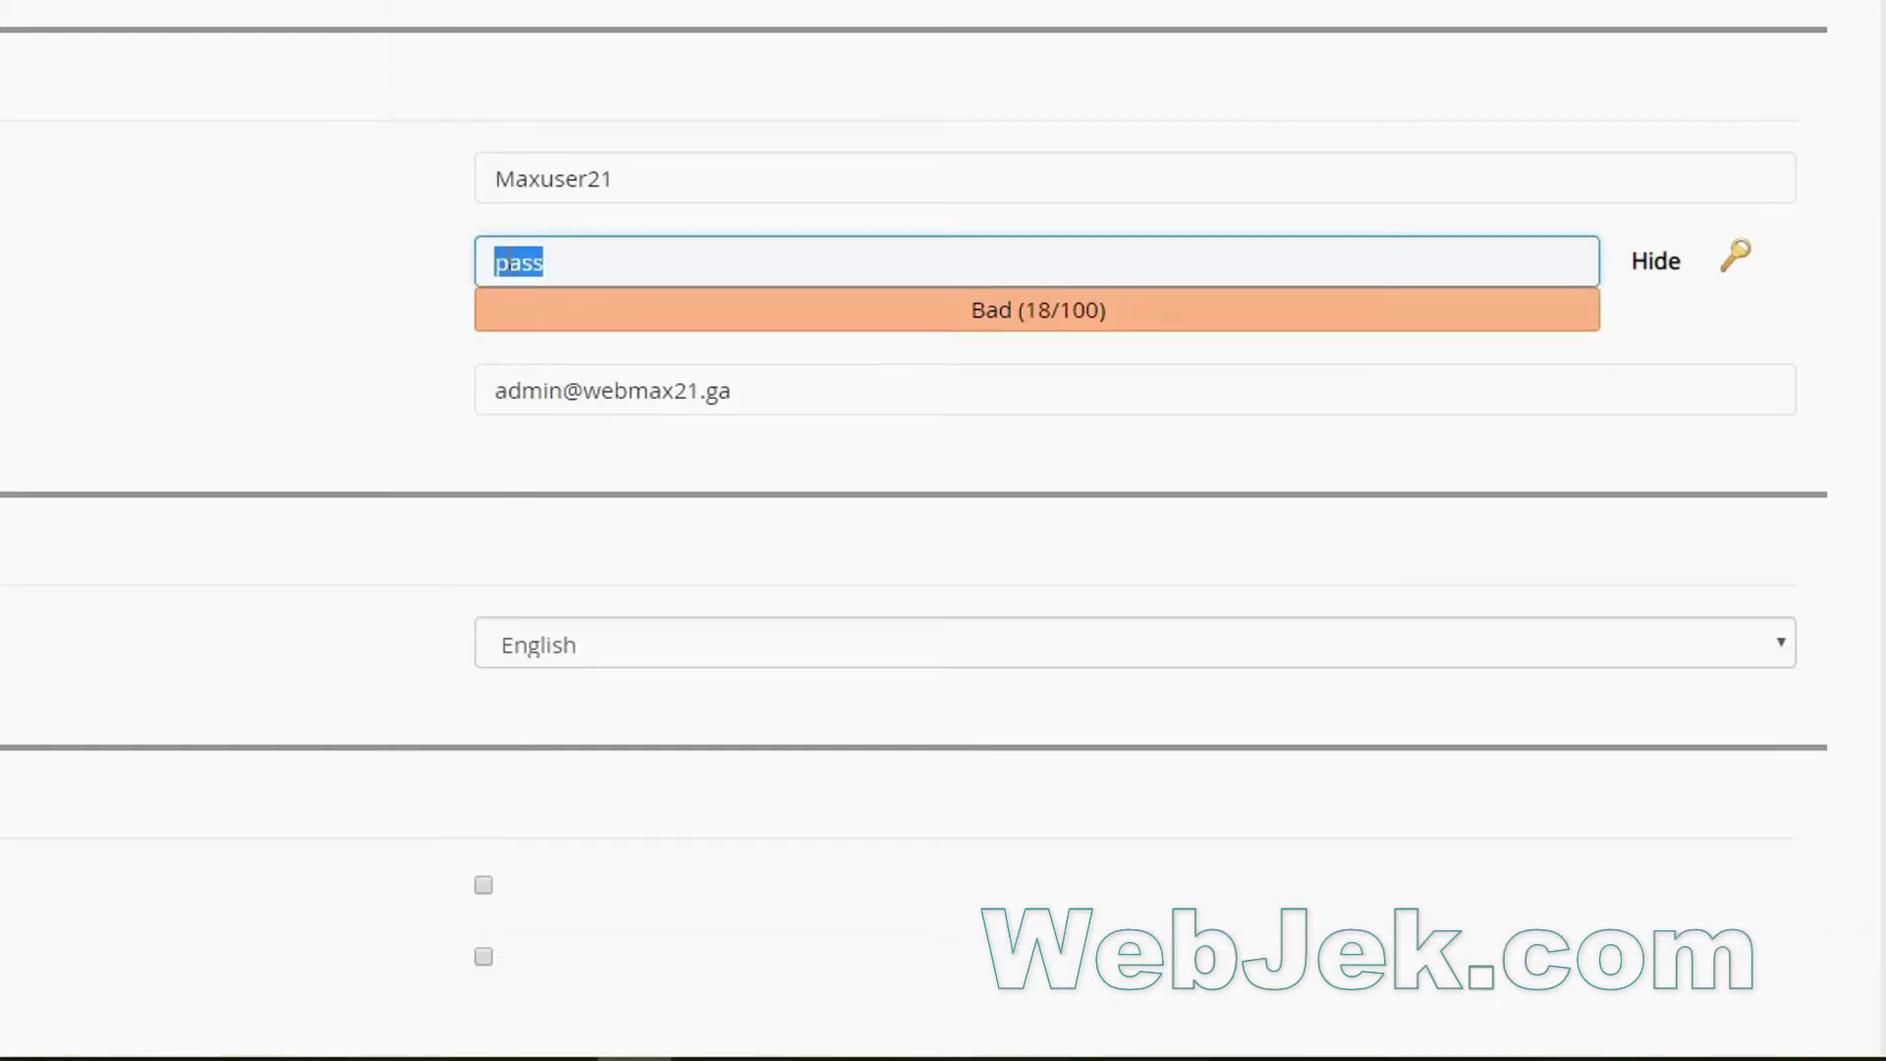
right_click(517, 259)
click(564, 408)
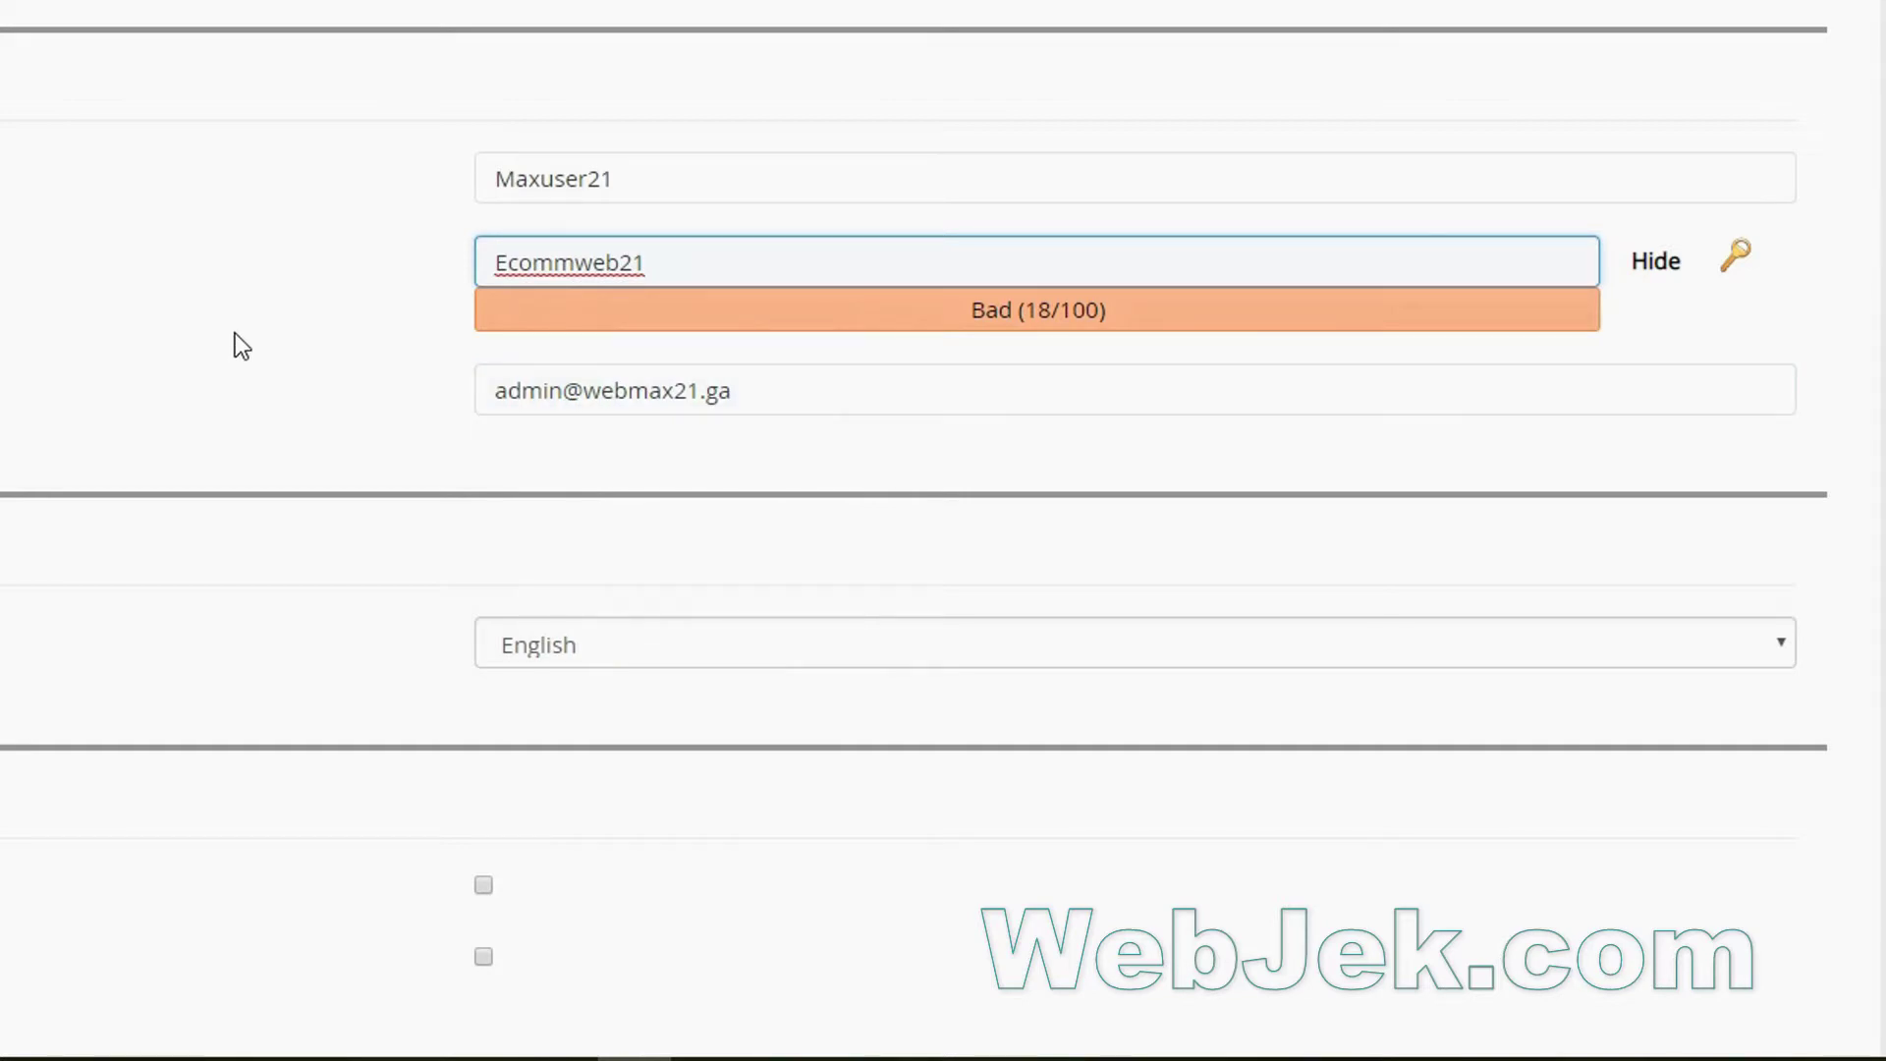
text(21)
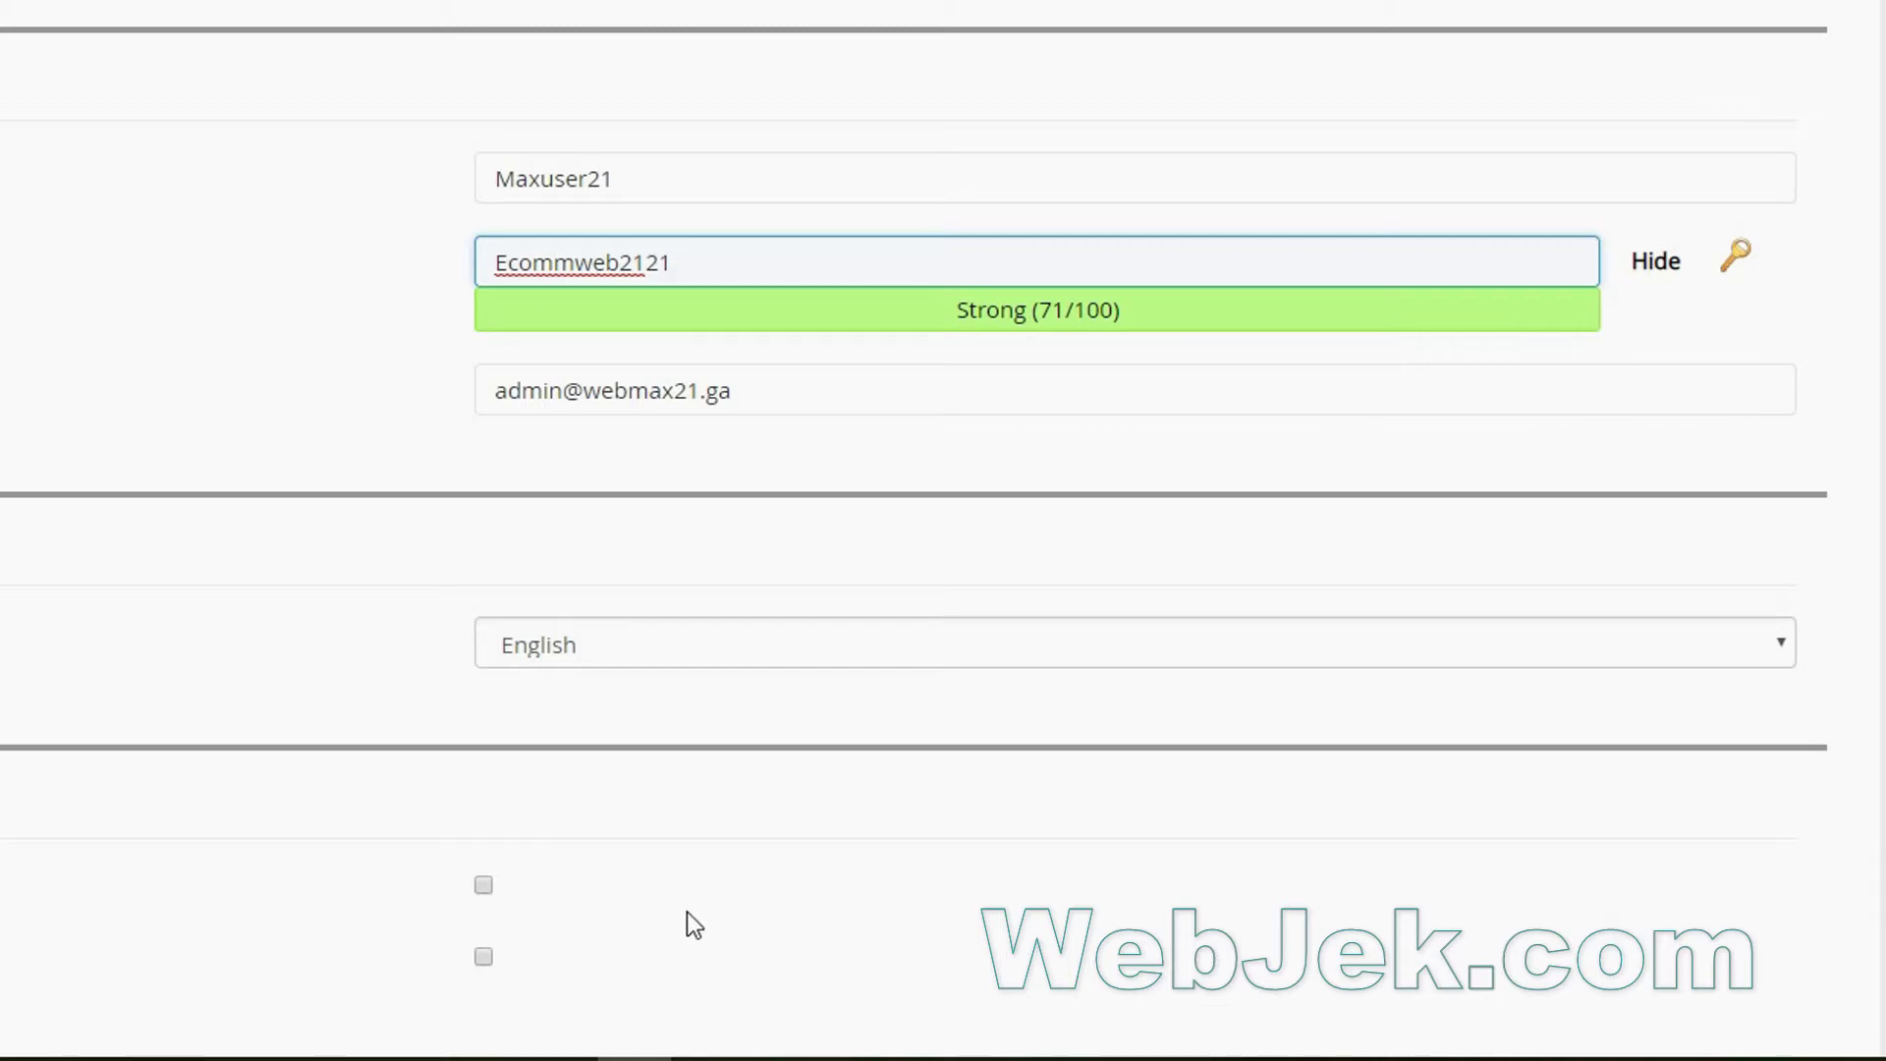
click(775, 1005)
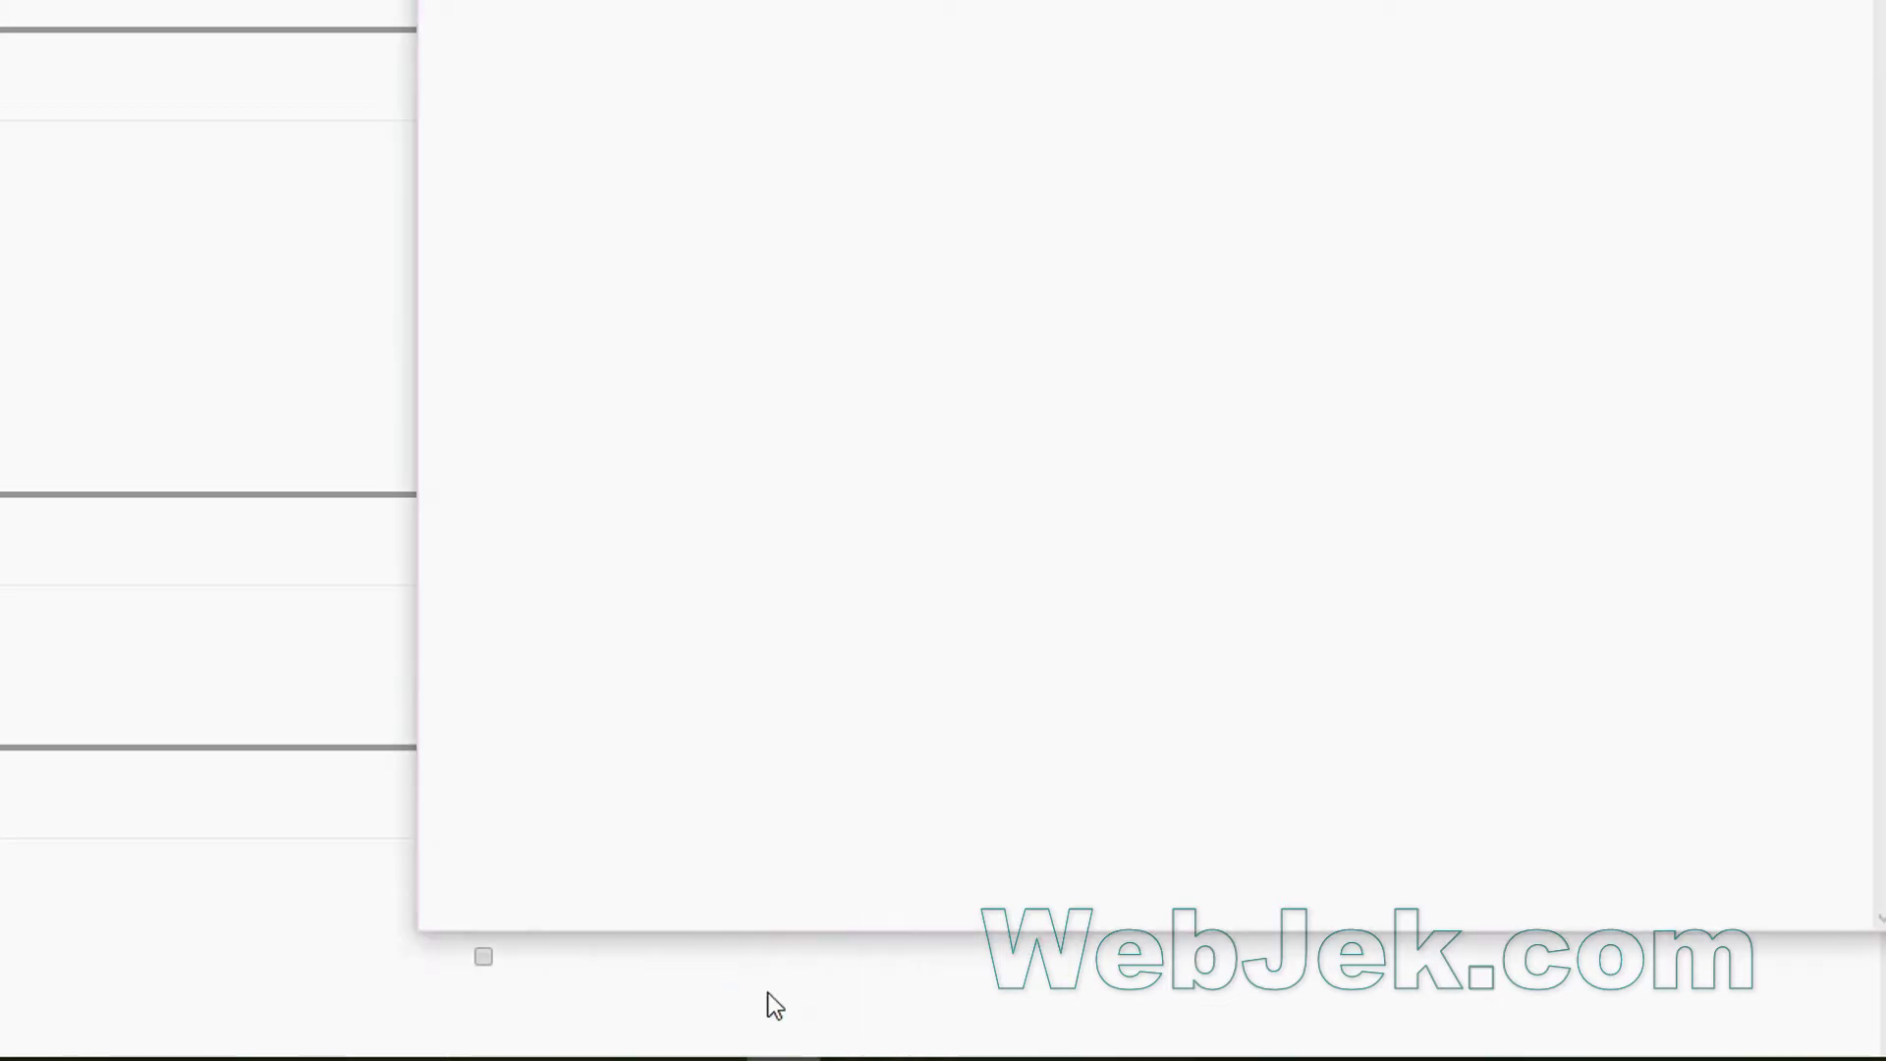
click(610, 193)
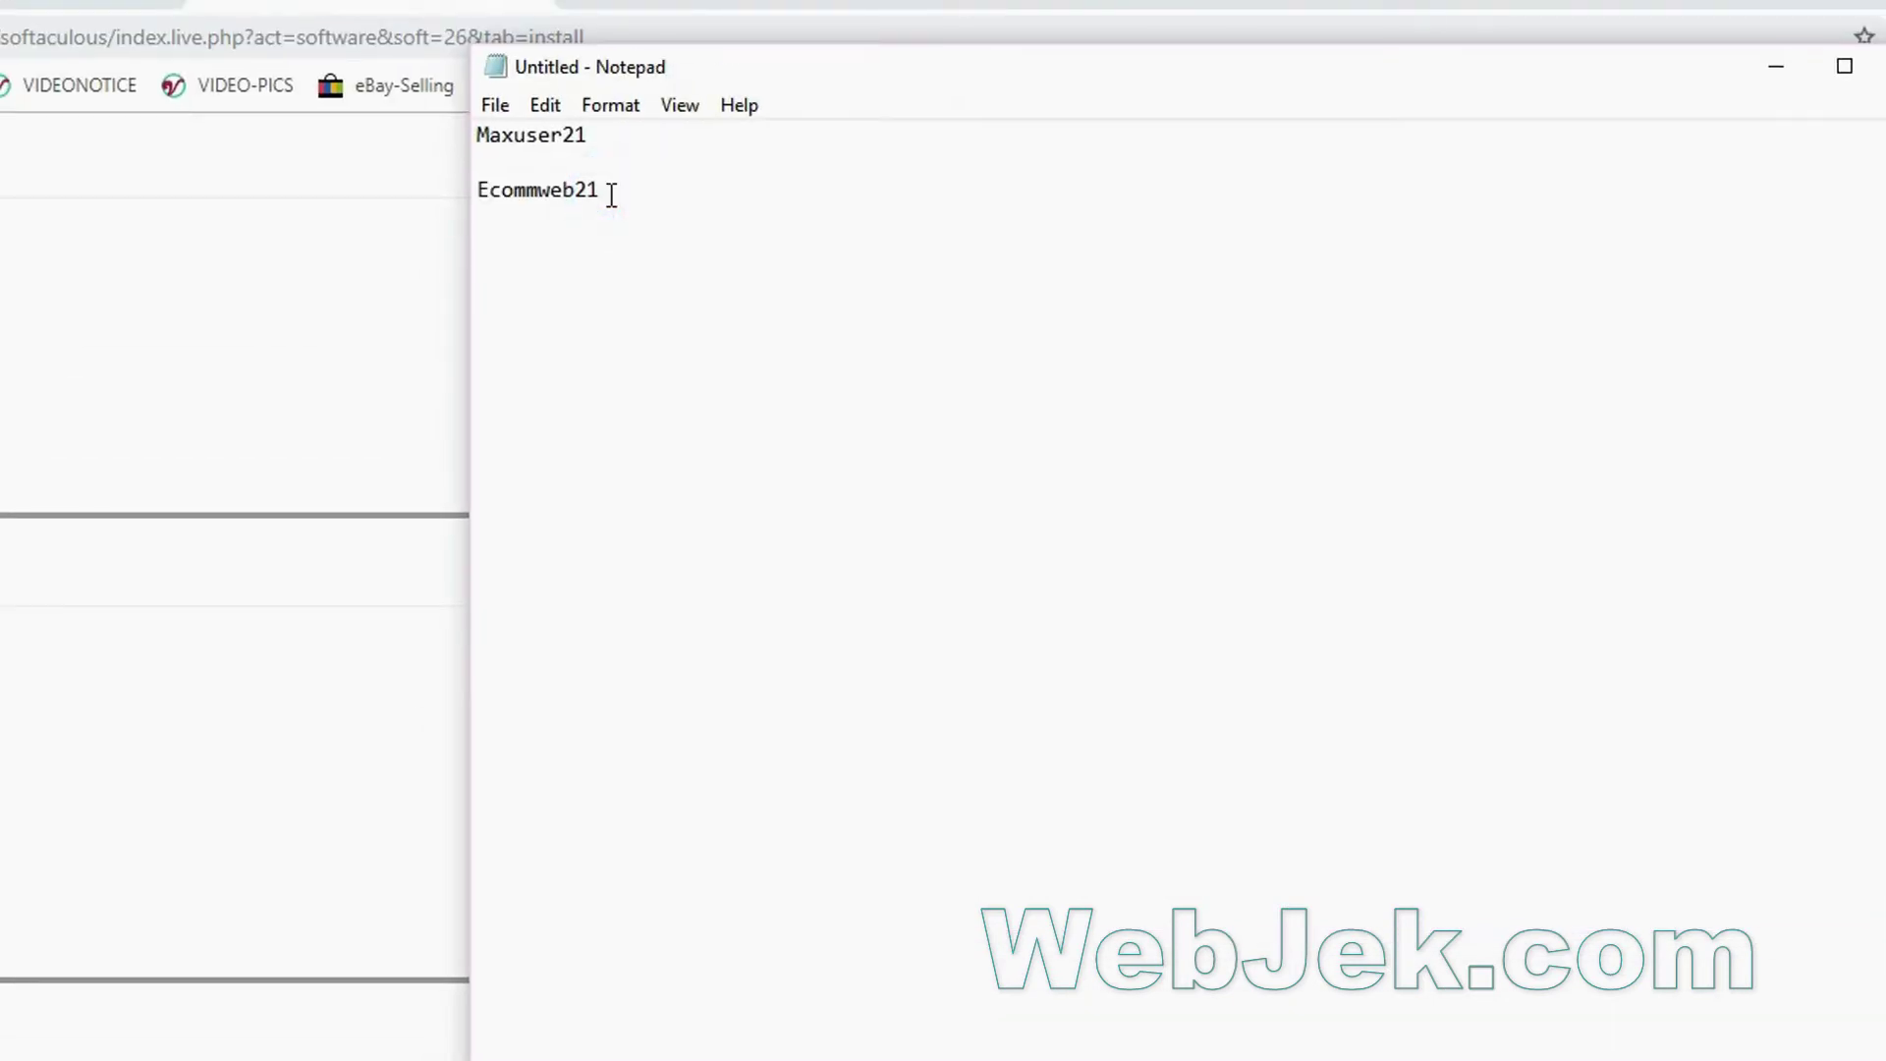
text(21)
click(391, 796)
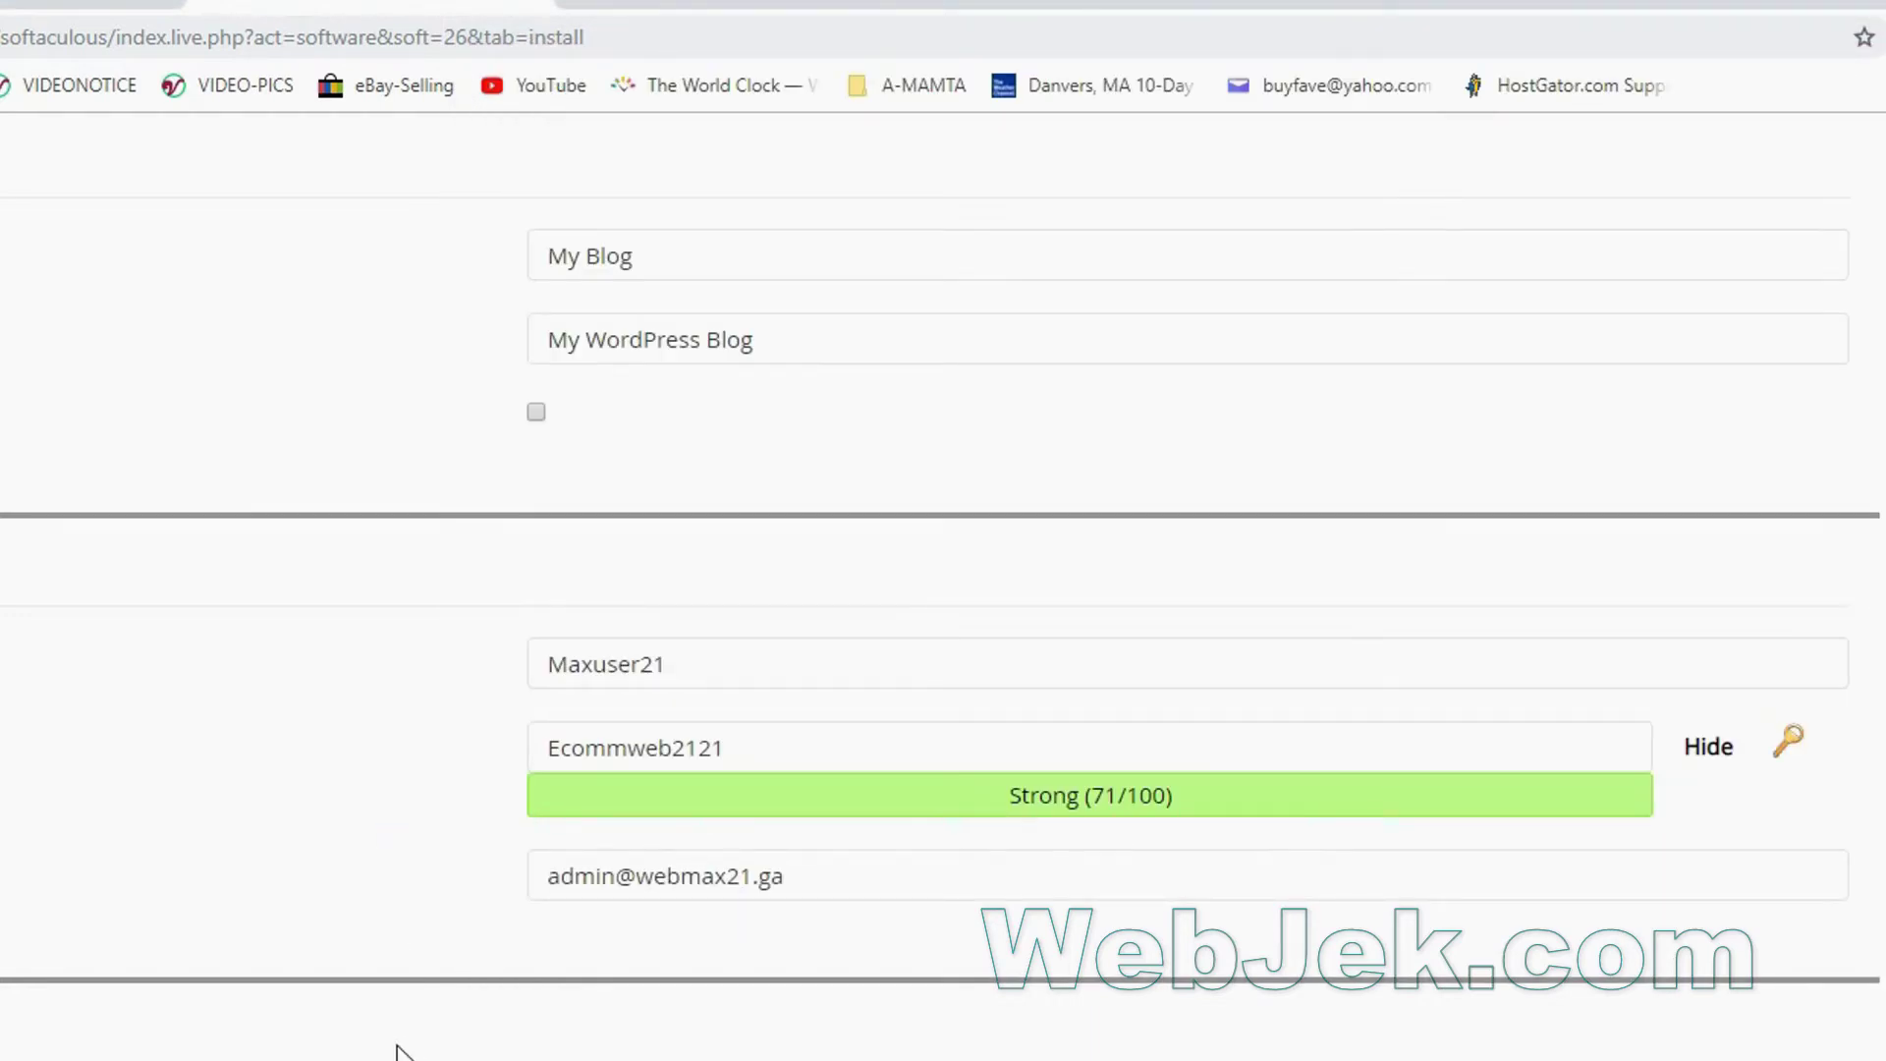
Replace the default admin e-mail with the user's own e-mail address.
scroll(395, 1046, down, 2)
click(623, 724)
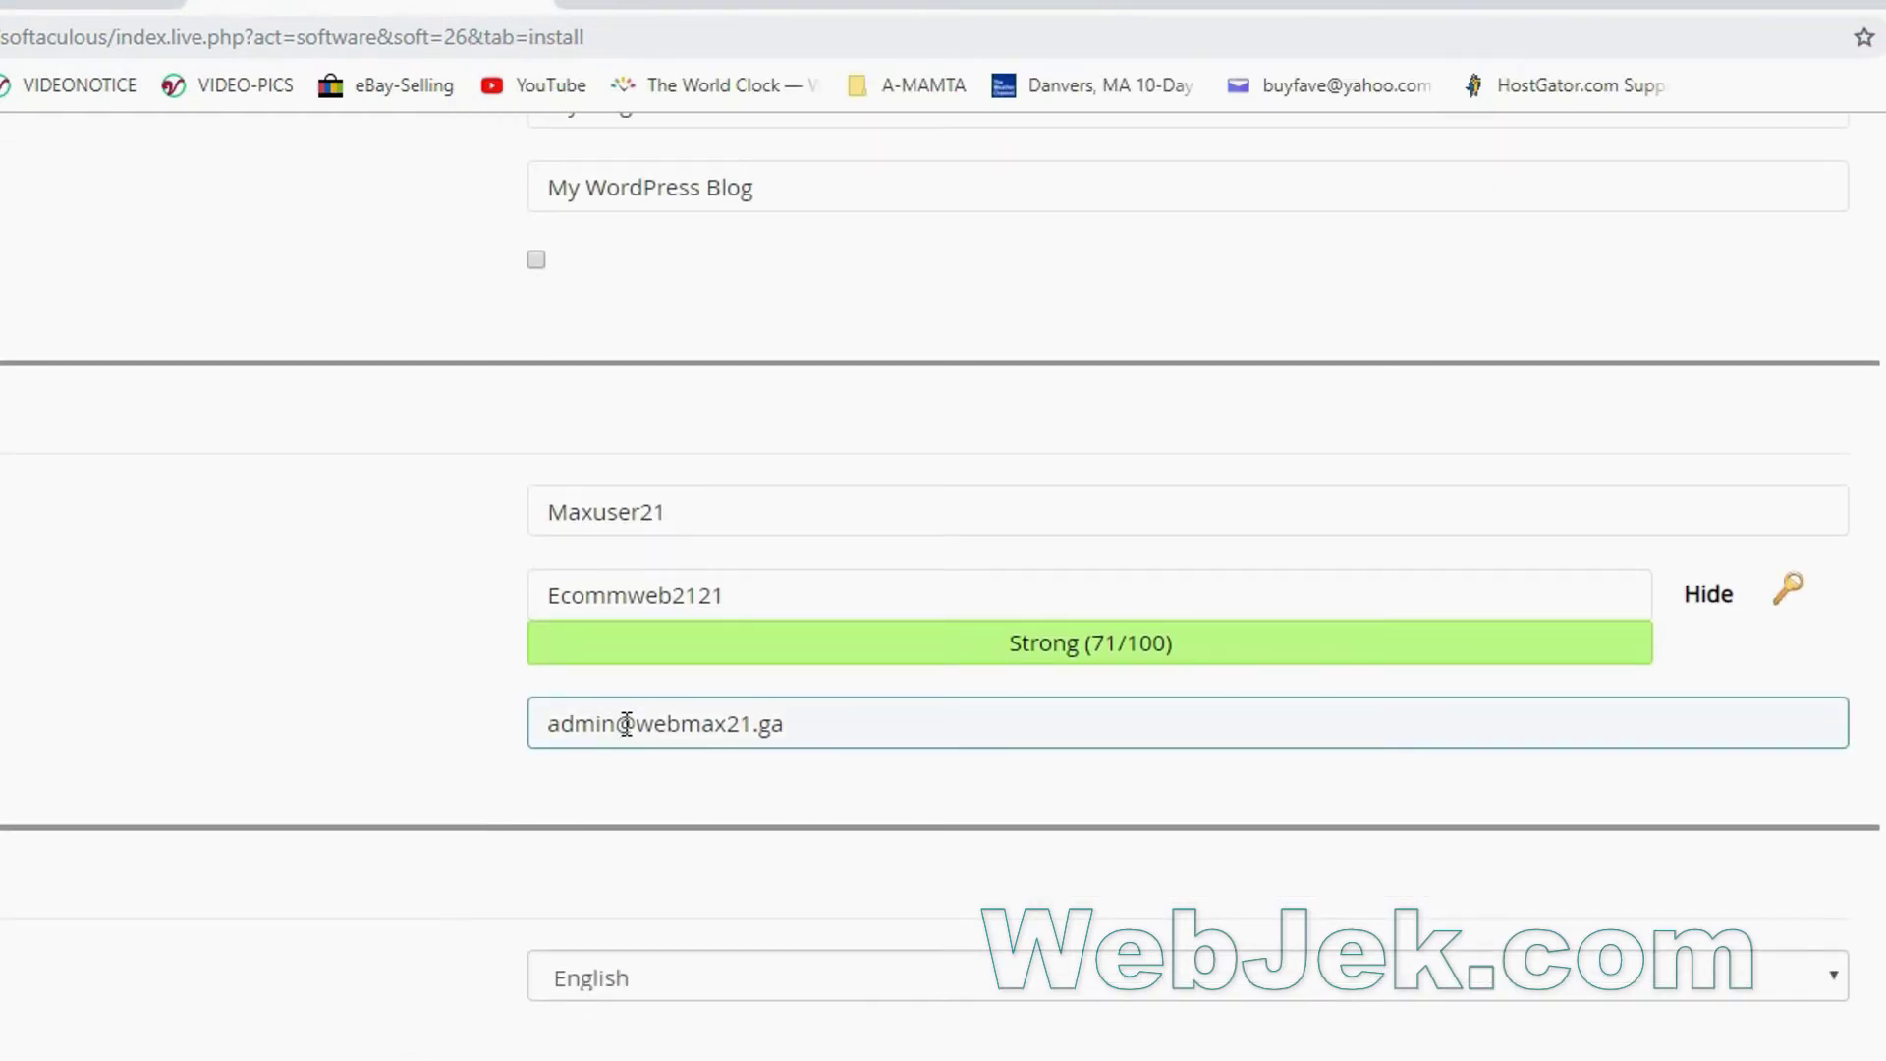
drag(804, 722, 520, 726)
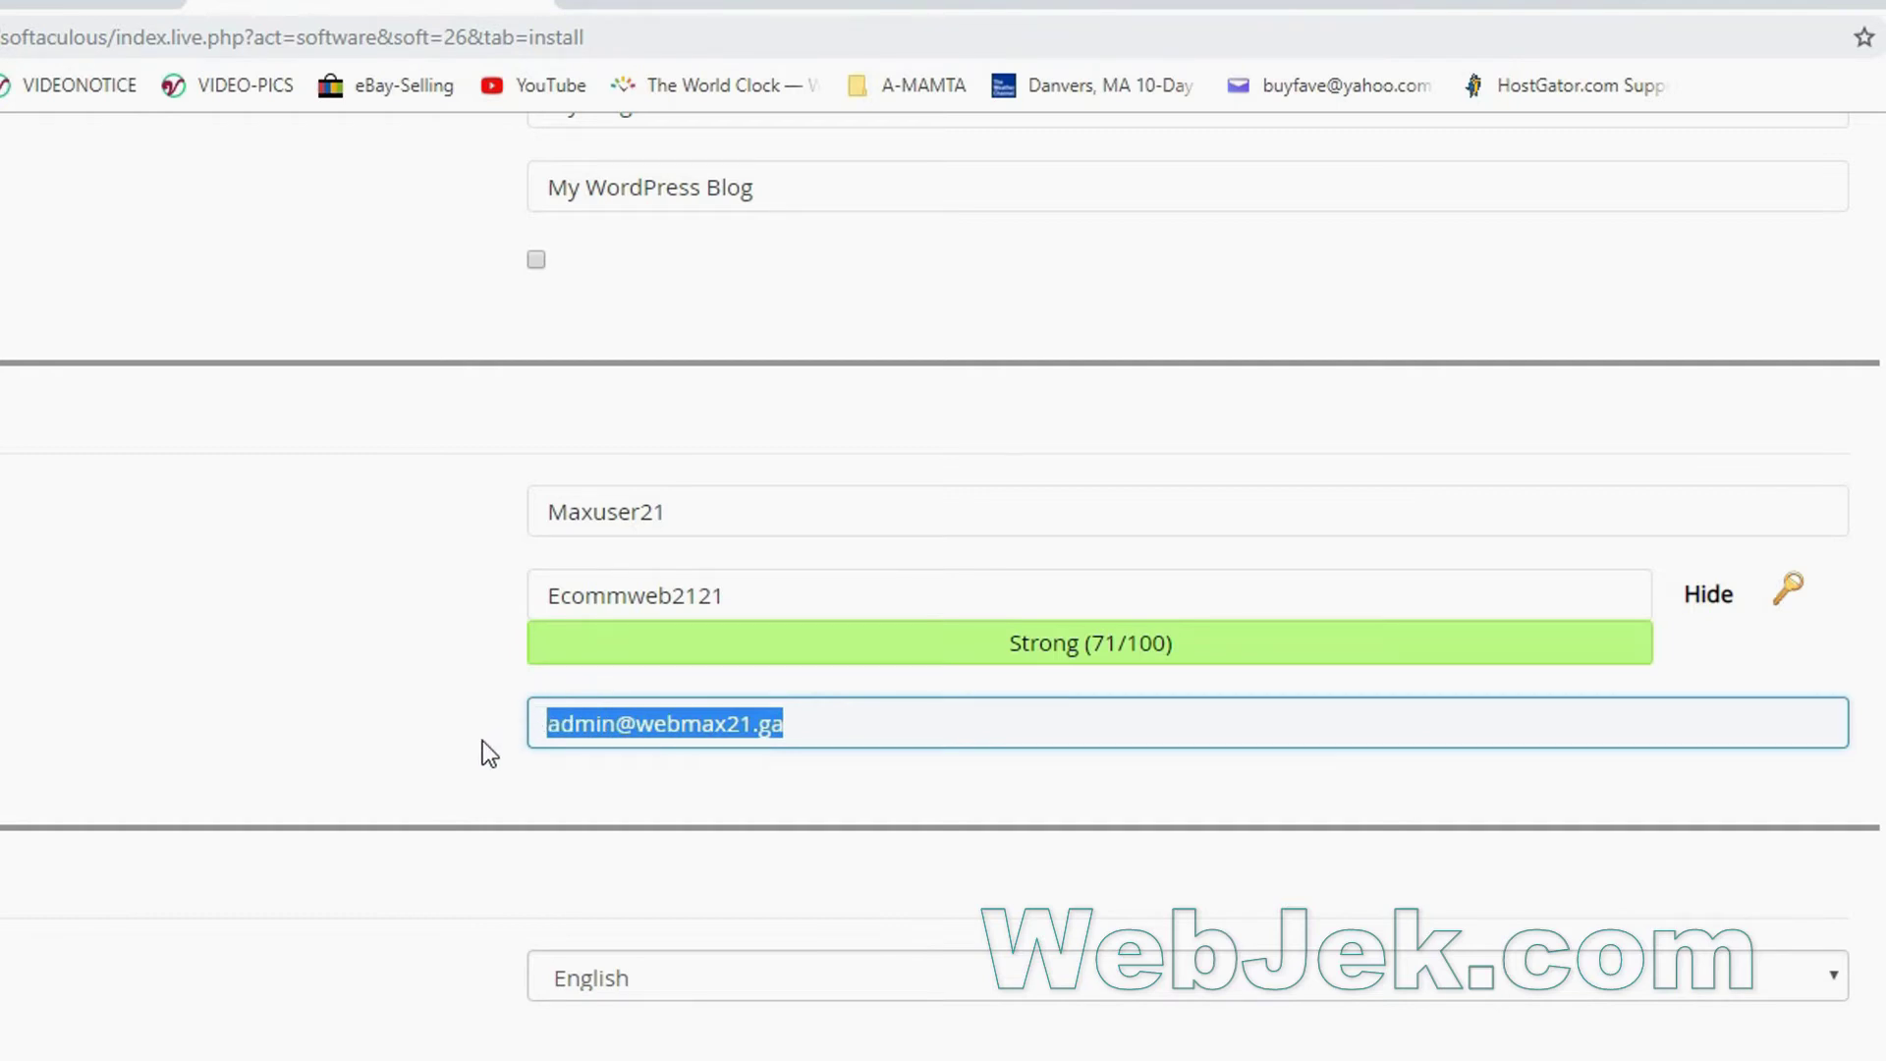
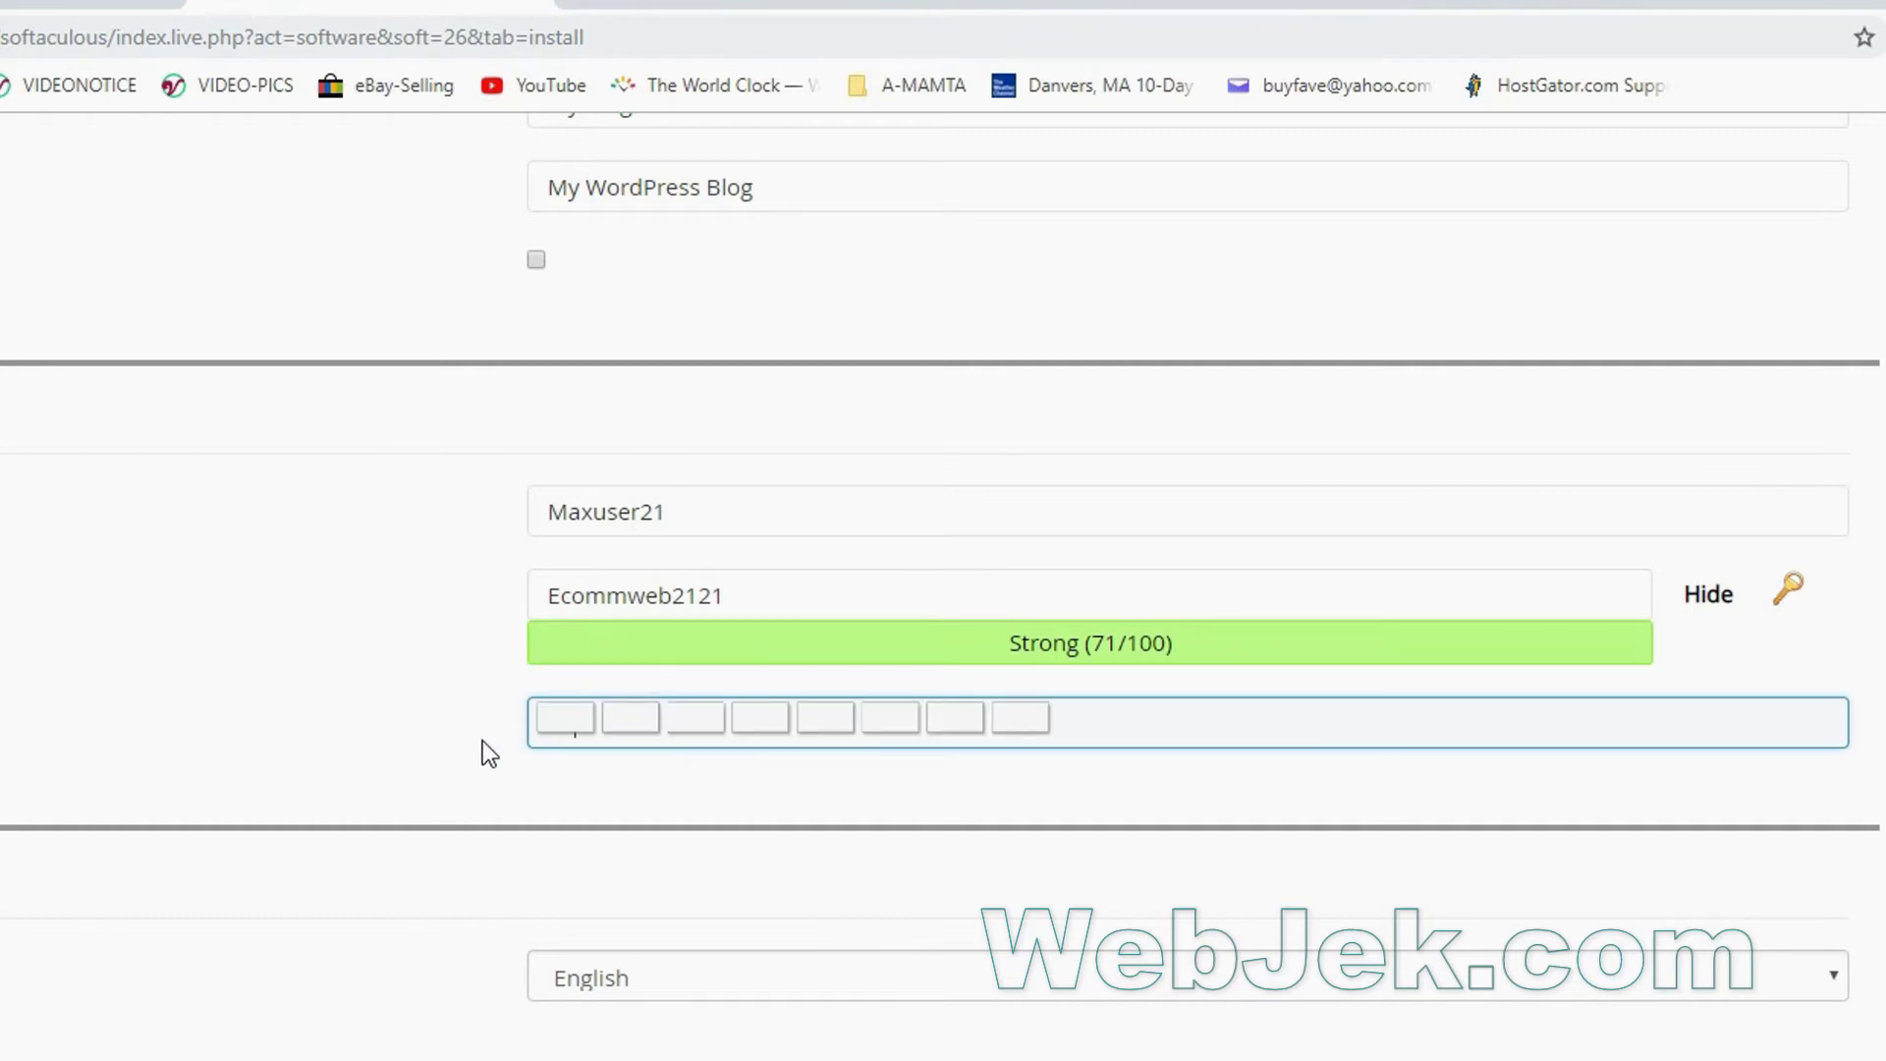
Start the WordPress installation on webmax21.ga with these settings.
scroll(481, 740, down, 12)
scroll(210, 804, up, 5)
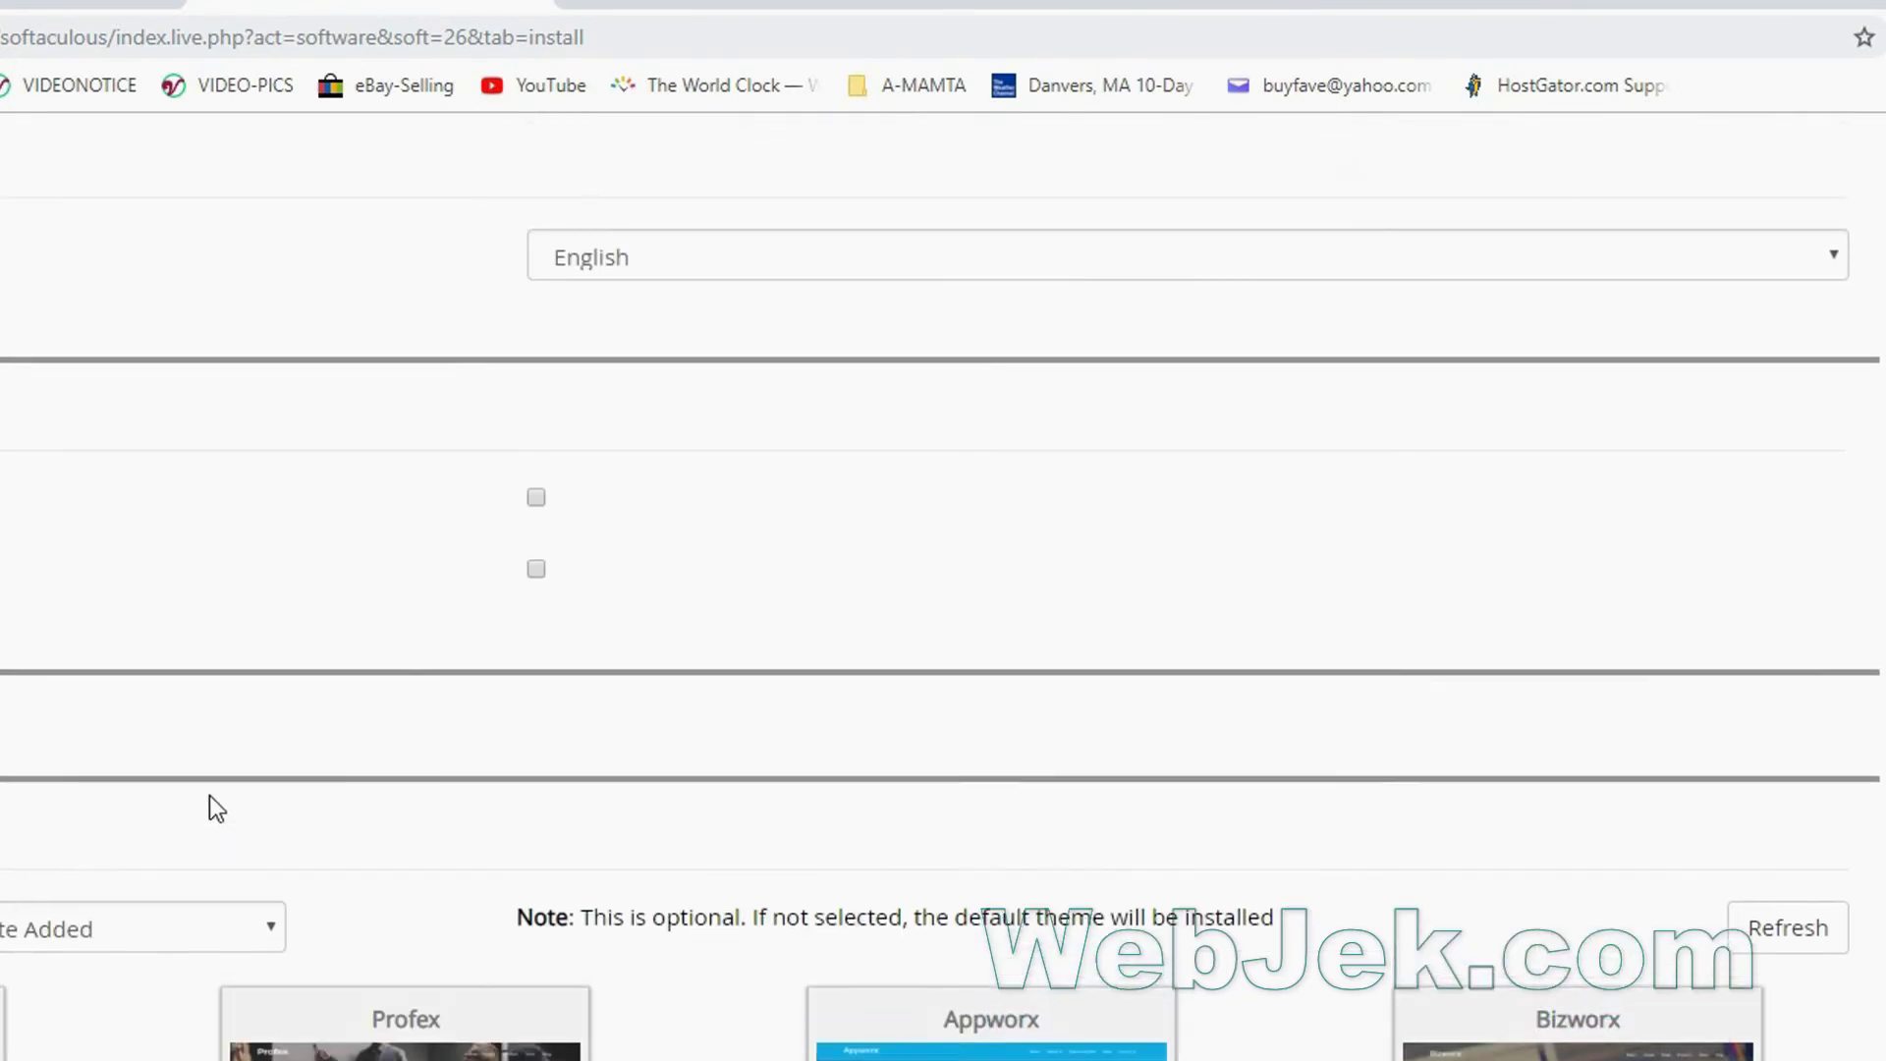
scroll(210, 804, down, 2)
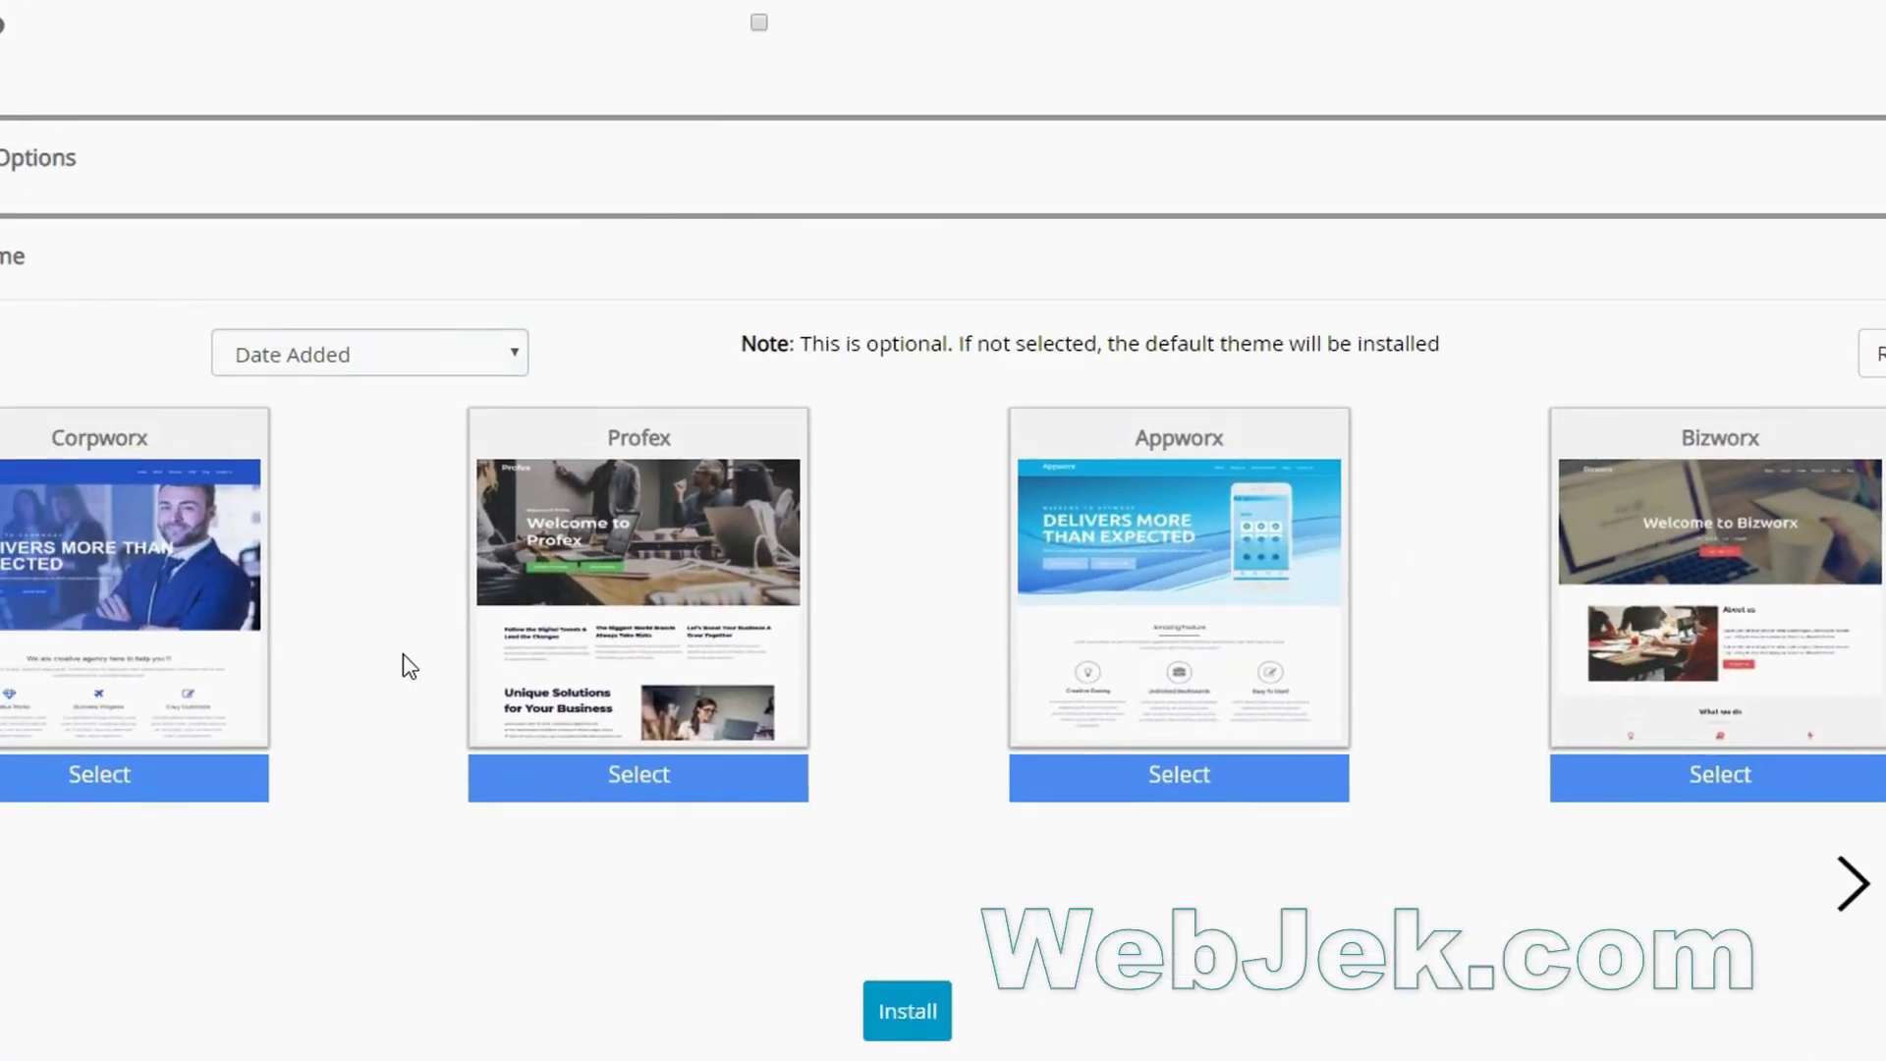
scroll(403, 652, down, 3)
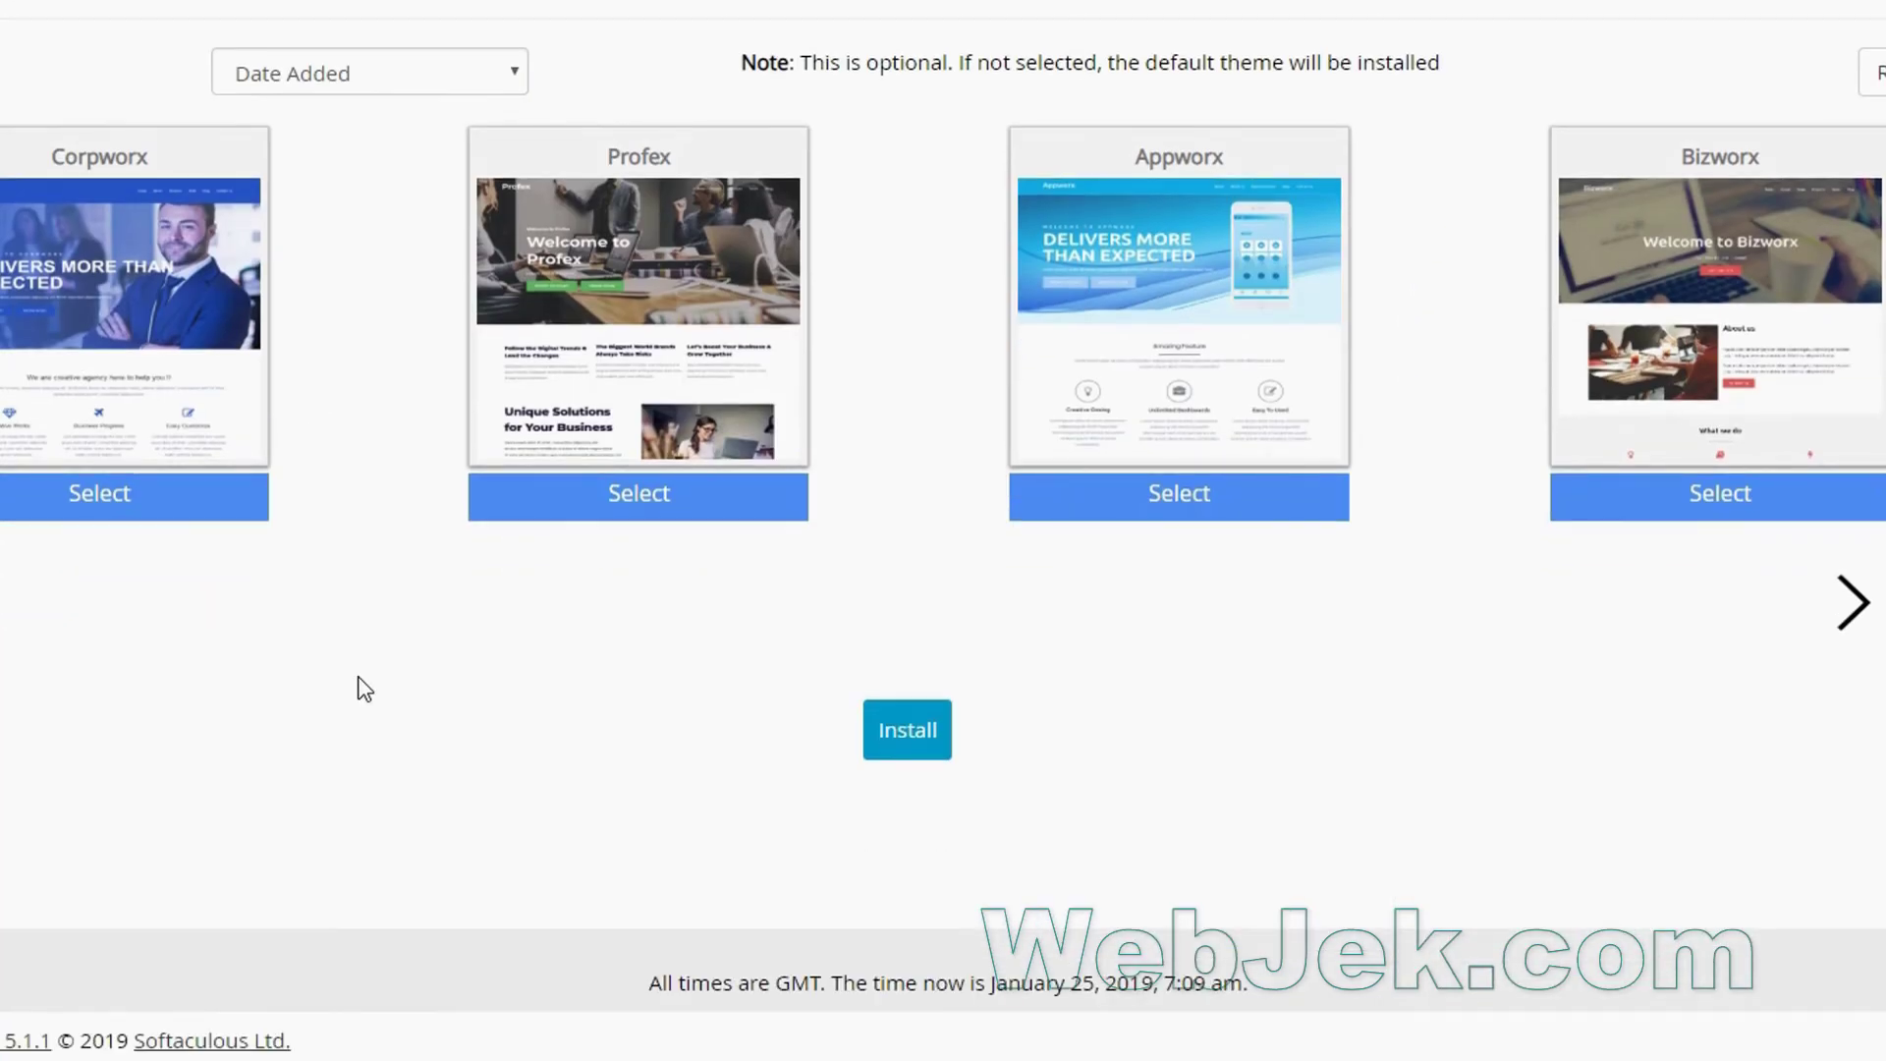
click(889, 743)
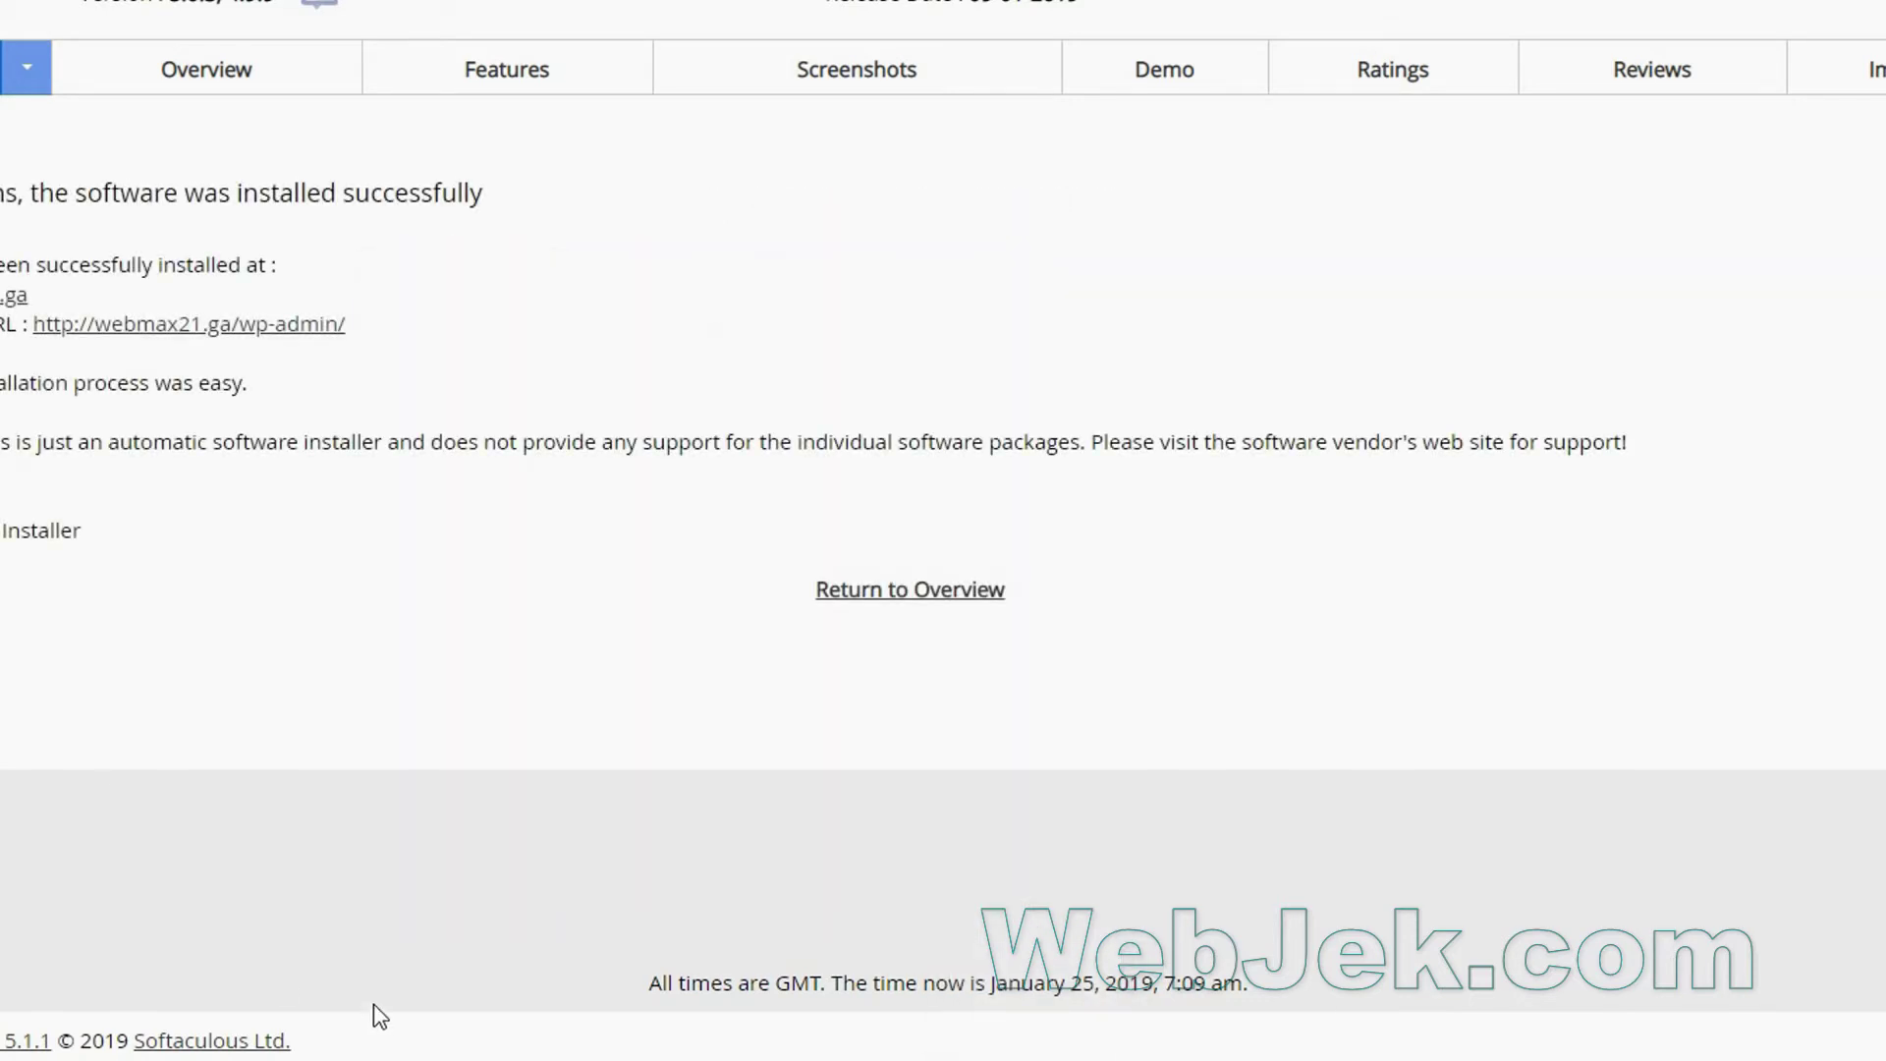
Select the installed site's URL webmax21.ga in the success message.
triple_click(39, 298)
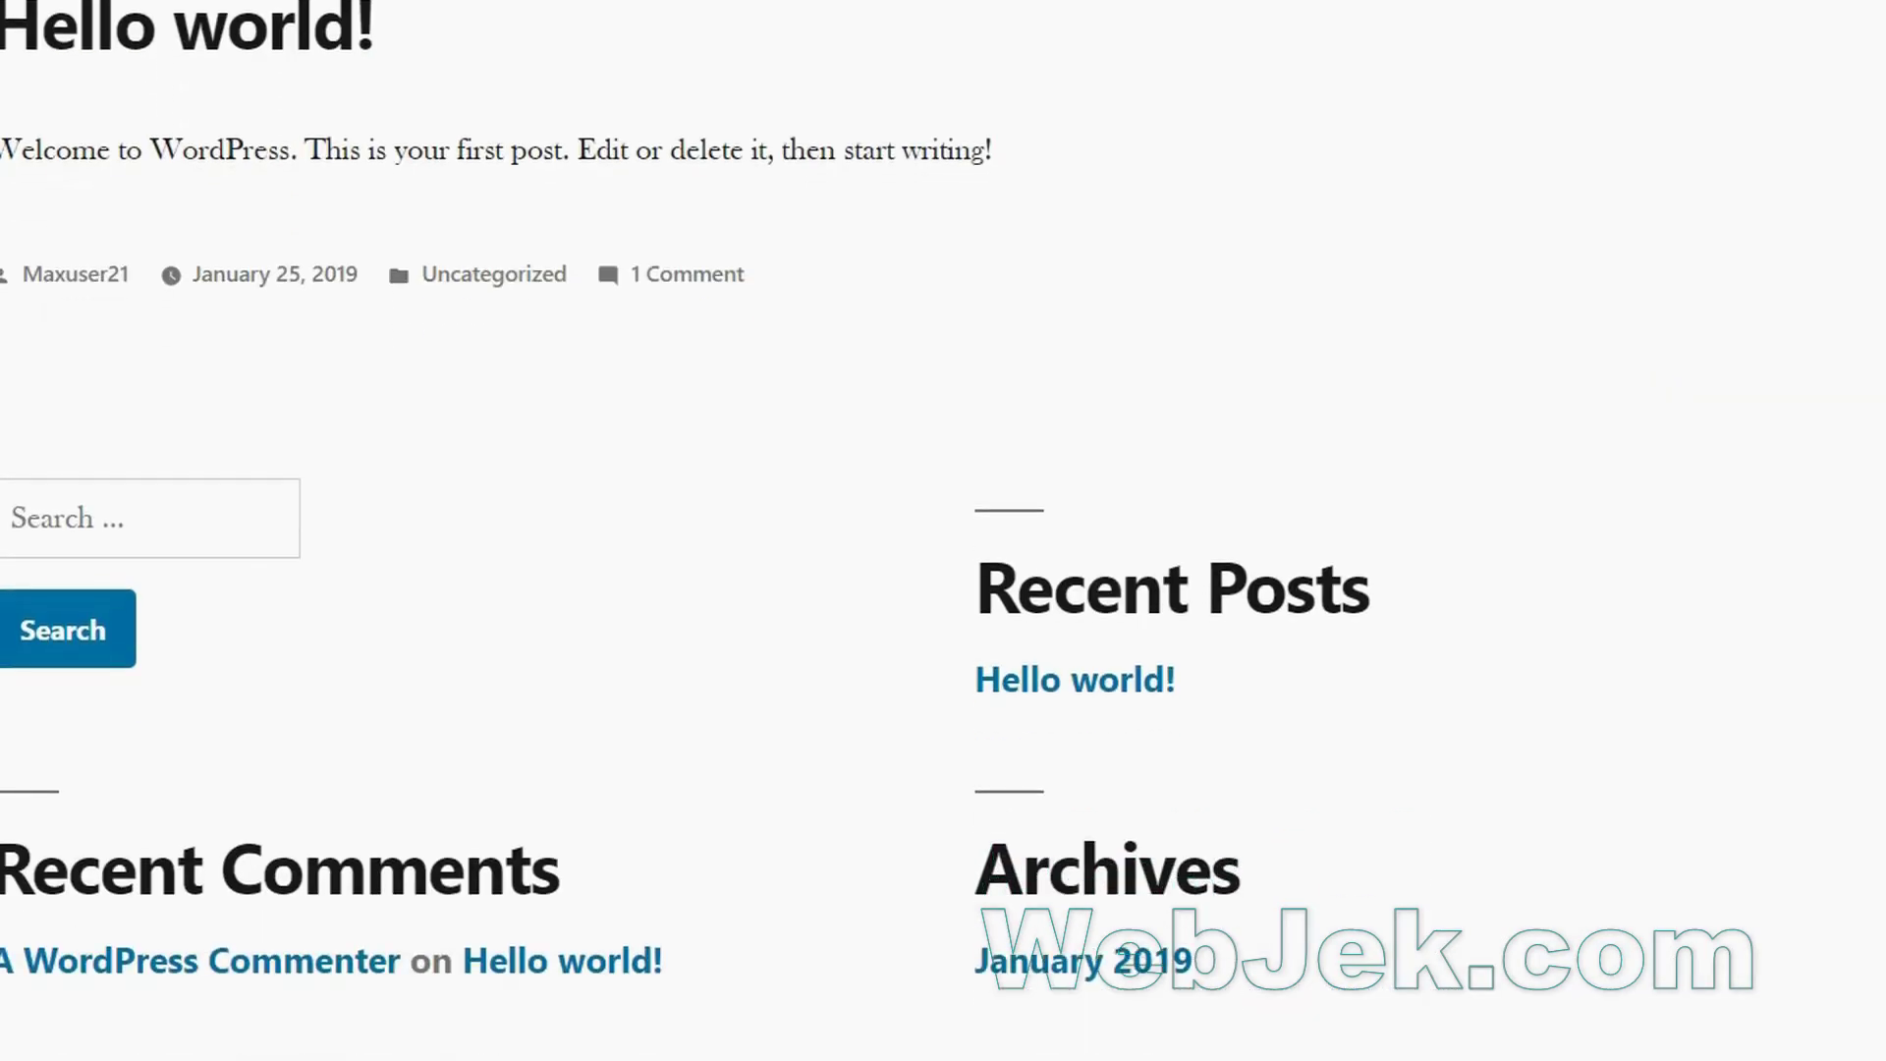
Open the webmax21.ga/wp-admin dashboard through the Administrative URL link.
scroll(942, 530, up, 1)
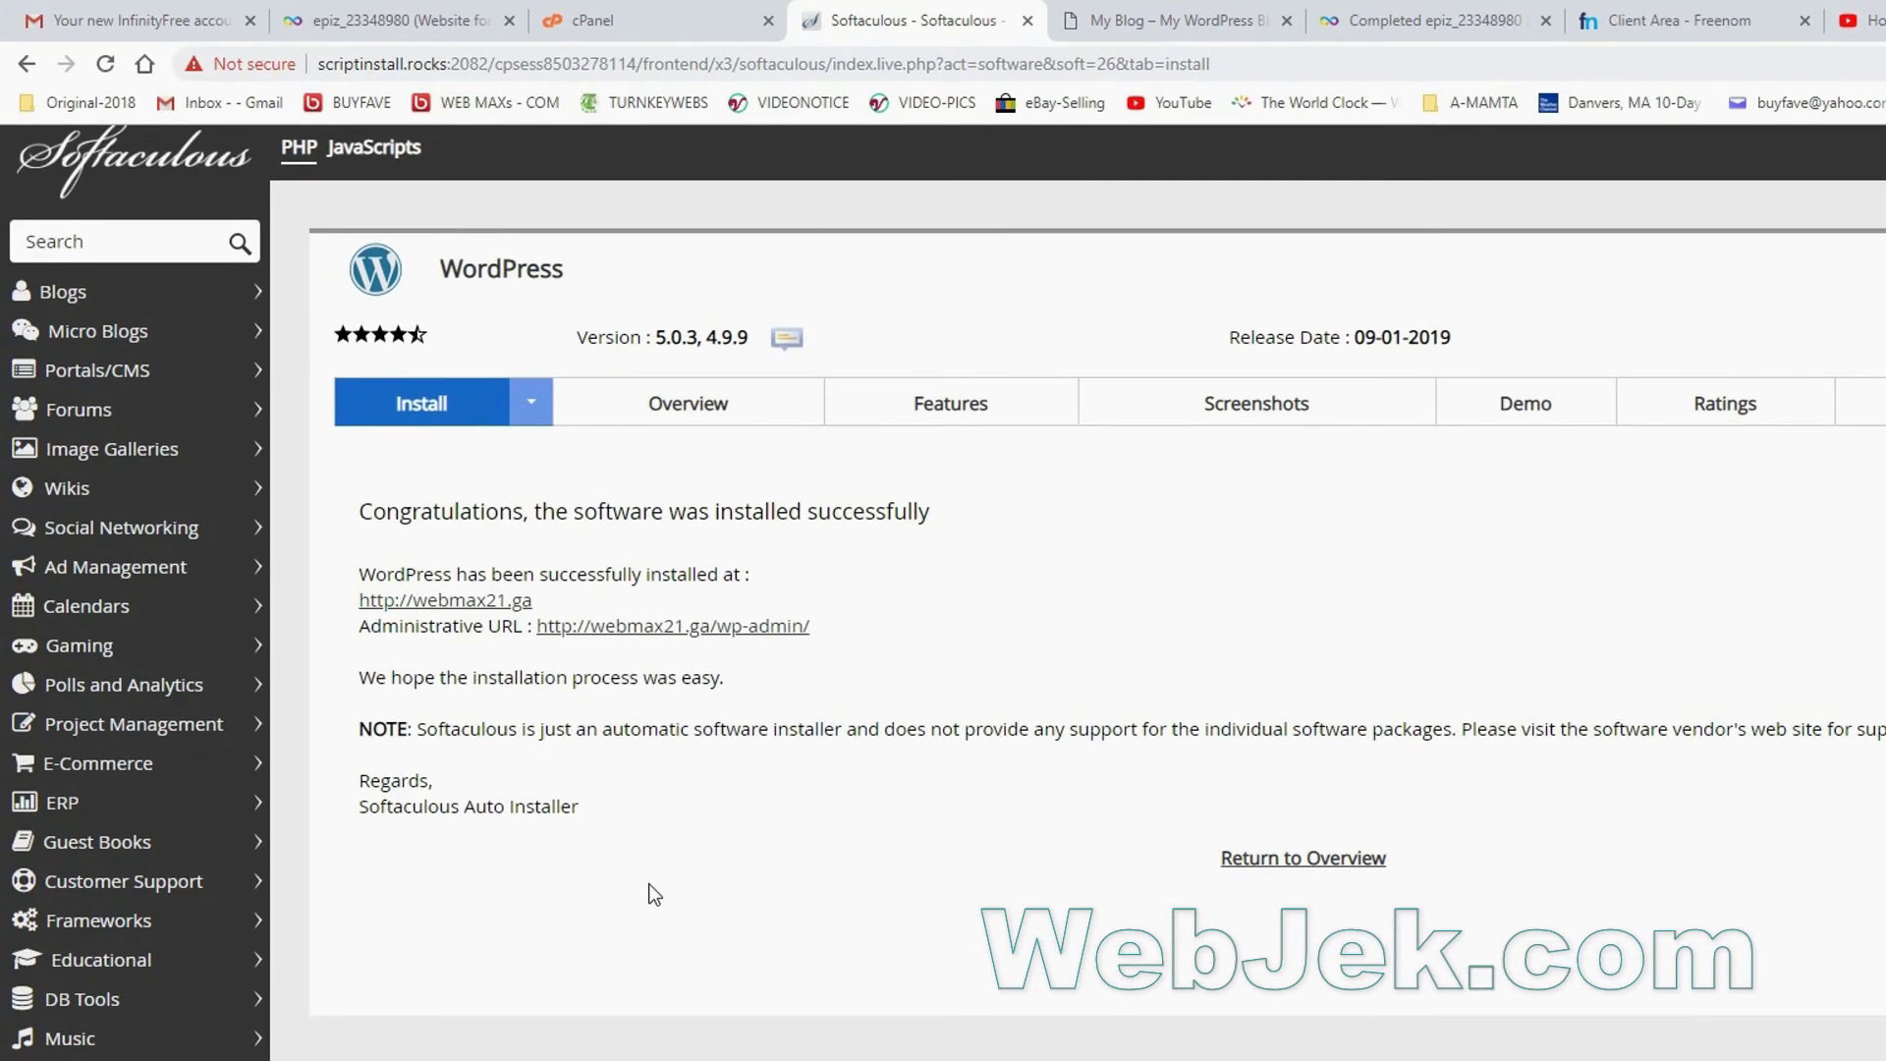
click(661, 636)
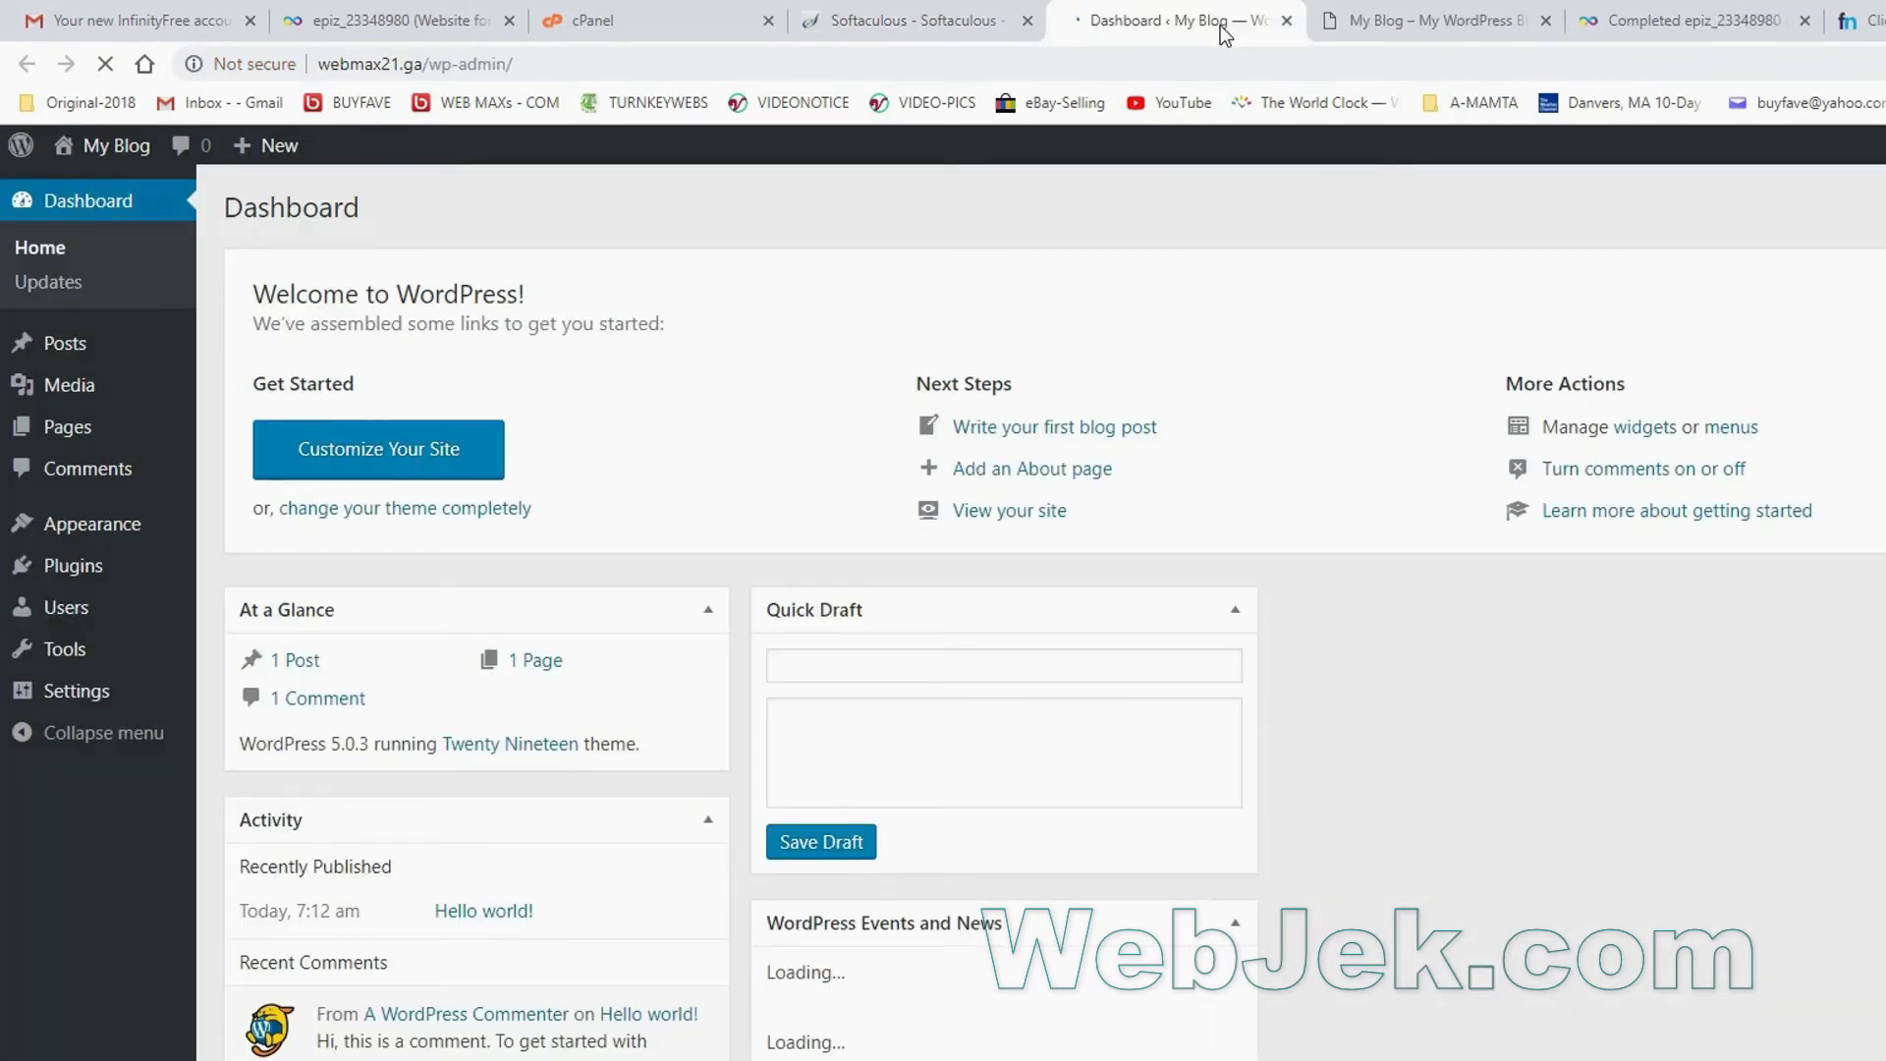